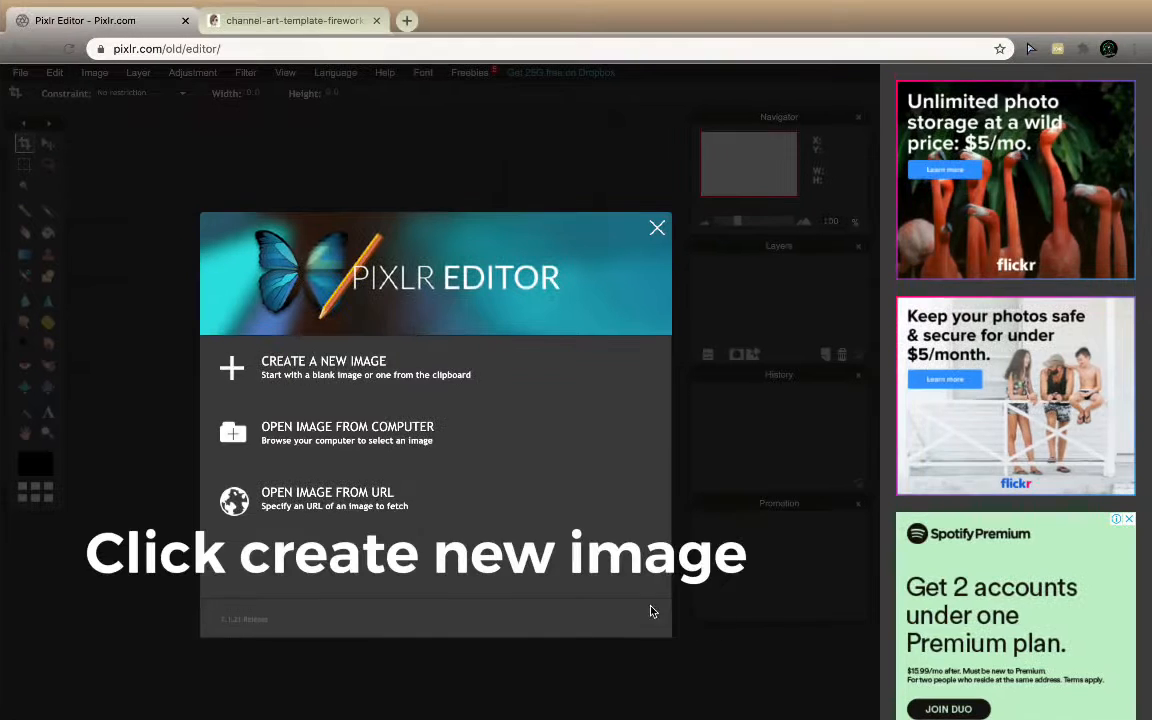
# Step: Create a new blank image 2560 px wide and 1440 px high with a transparent background
pyautogui.click(335, 389)
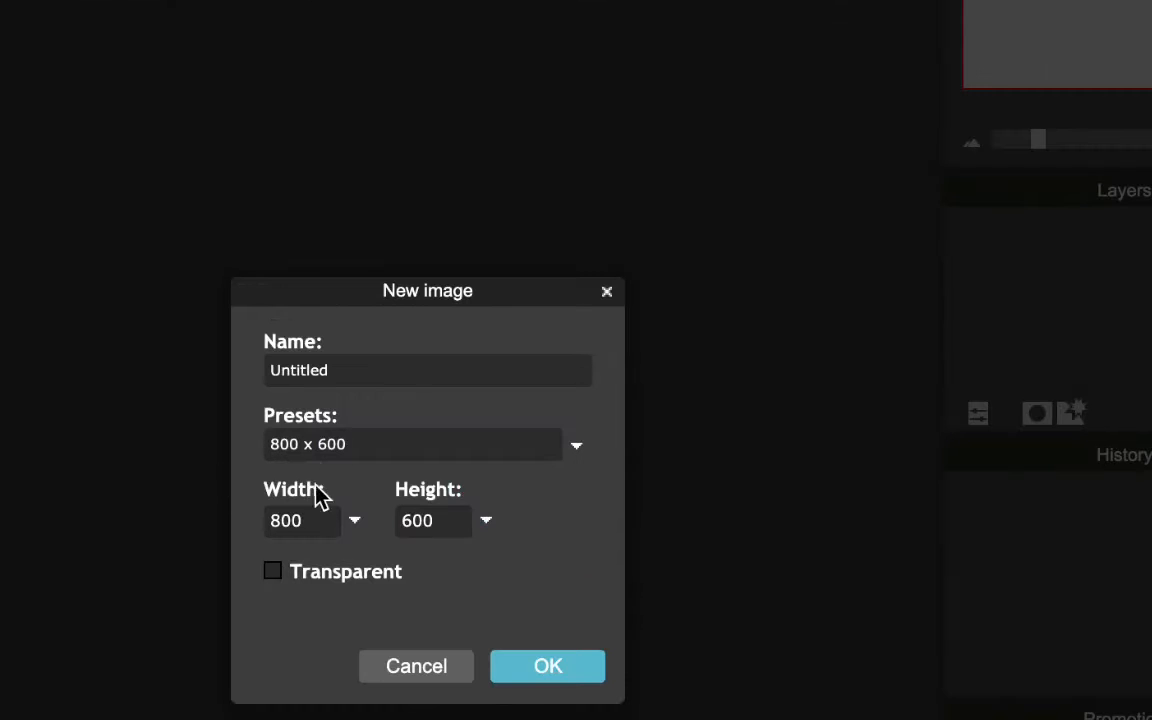
pyautogui.moveTo(382, 406); pyautogui.dragTo(333, 408)
pyautogui.write('2560')
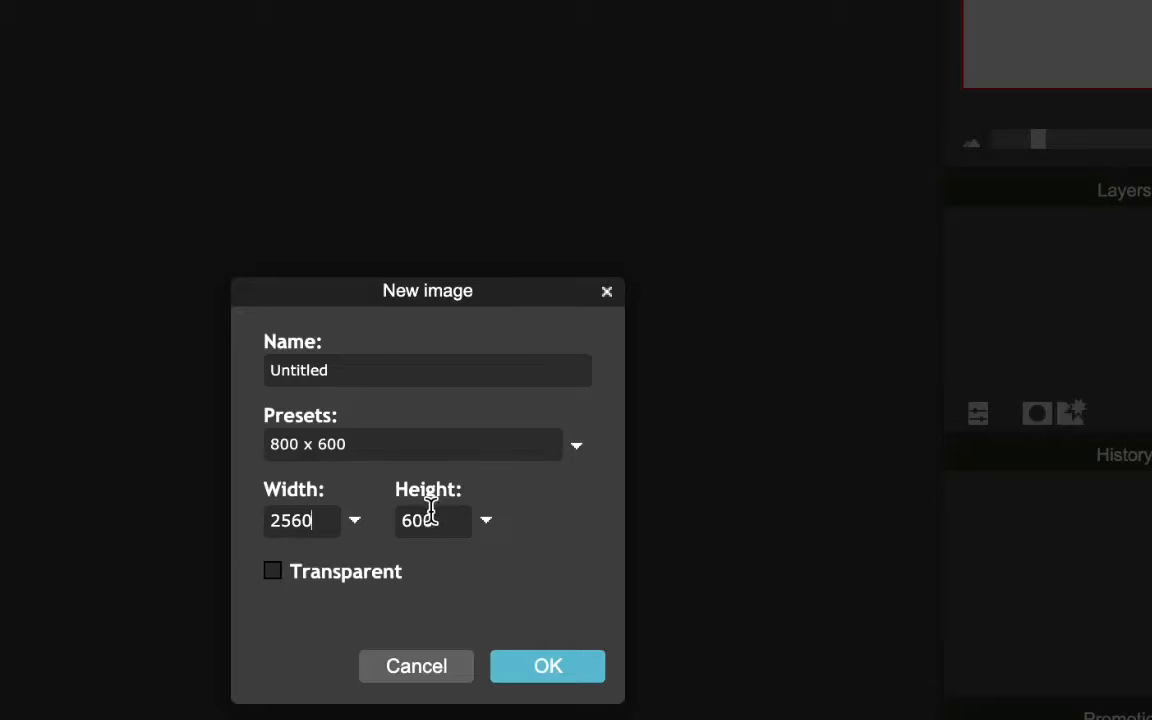
pyautogui.moveTo(429, 510); pyautogui.dragTo(352, 530)
pyautogui.write('1440')
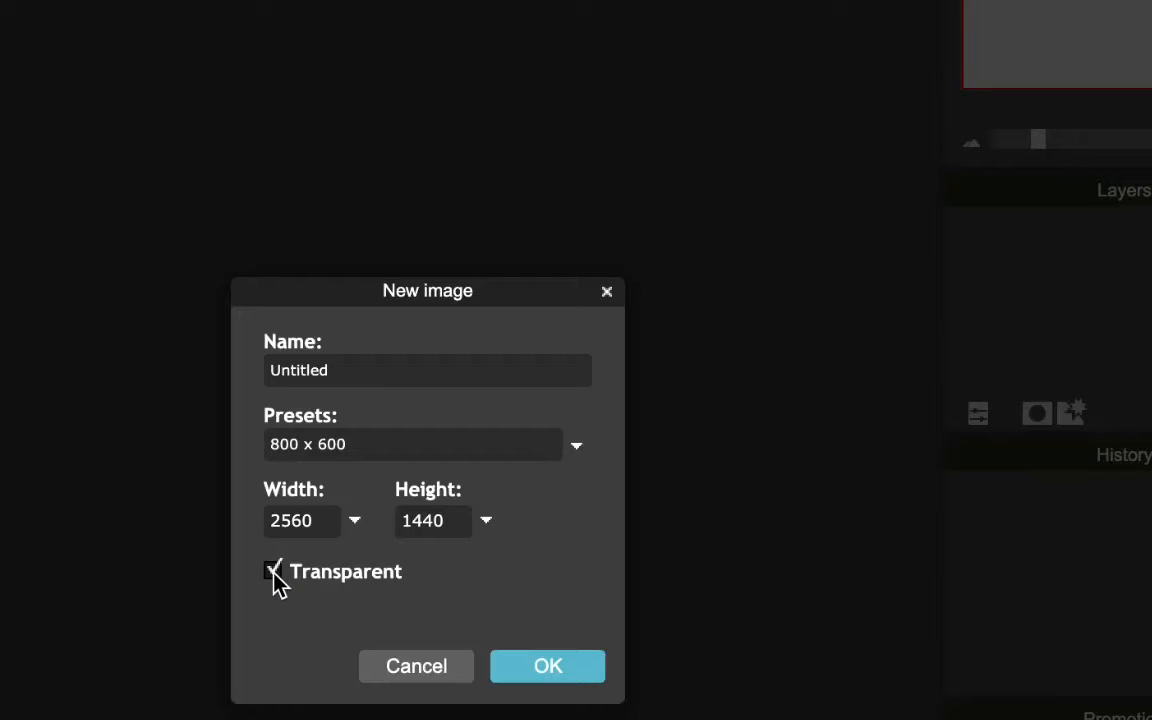
pyautogui.click(532, 672)
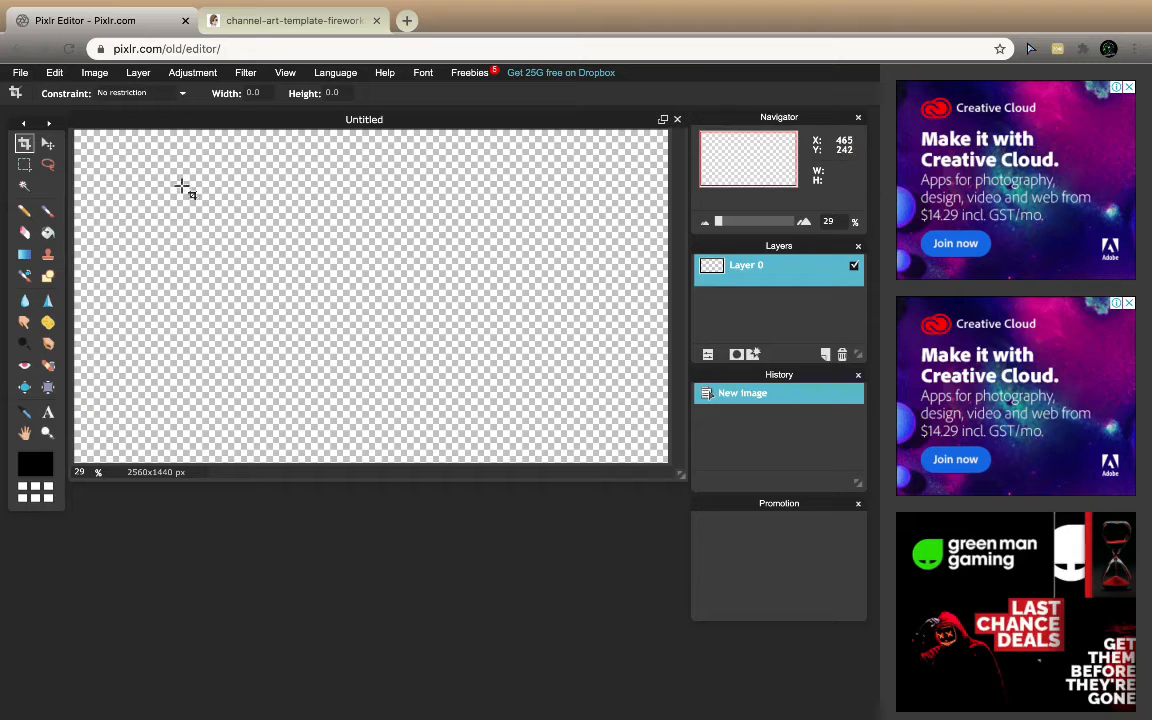
# Step: Add channel-art-template-fireworks.png from Downloads as an image layer and check its size zones against the template's web page
pyautogui.click(139, 72)
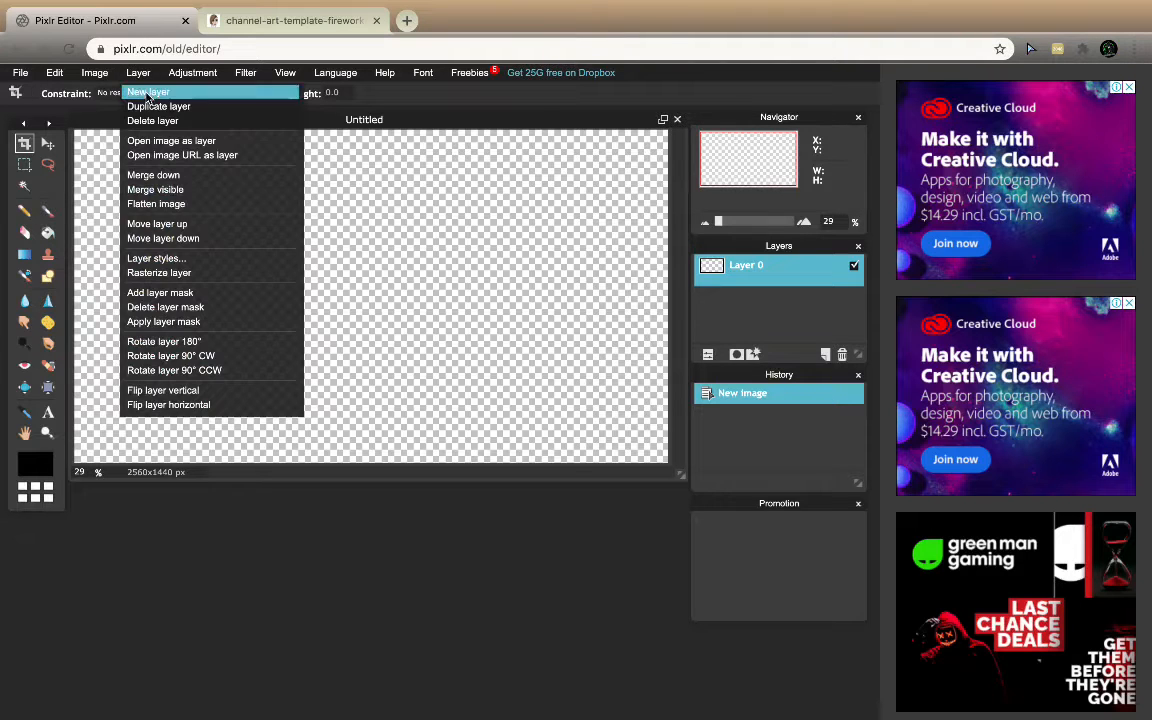
pyautogui.click(167, 142)
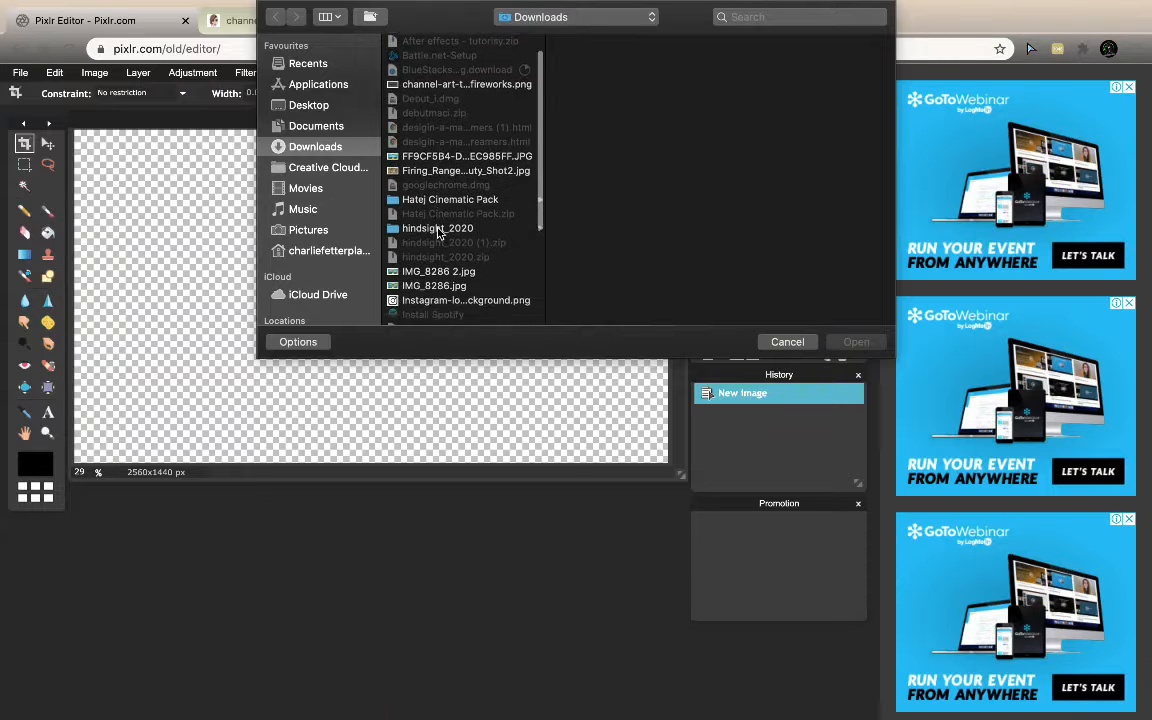
pyautogui.scroll(-5, 437, 233)
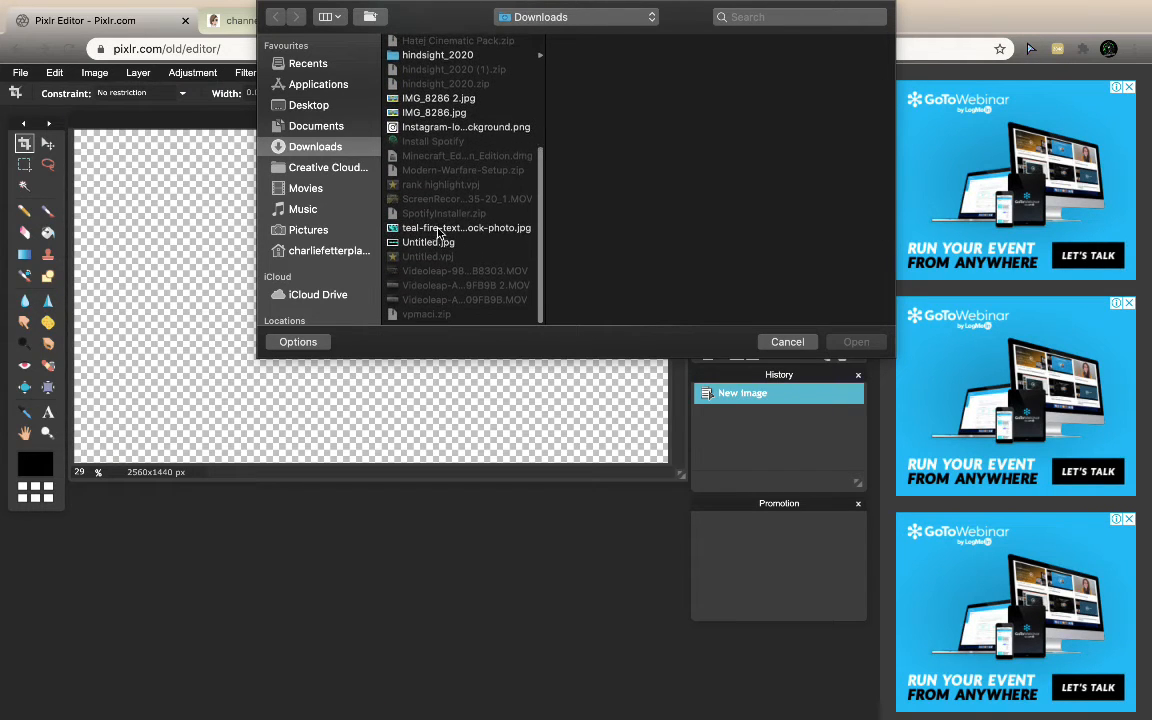
pyautogui.scroll(5, 444, 155)
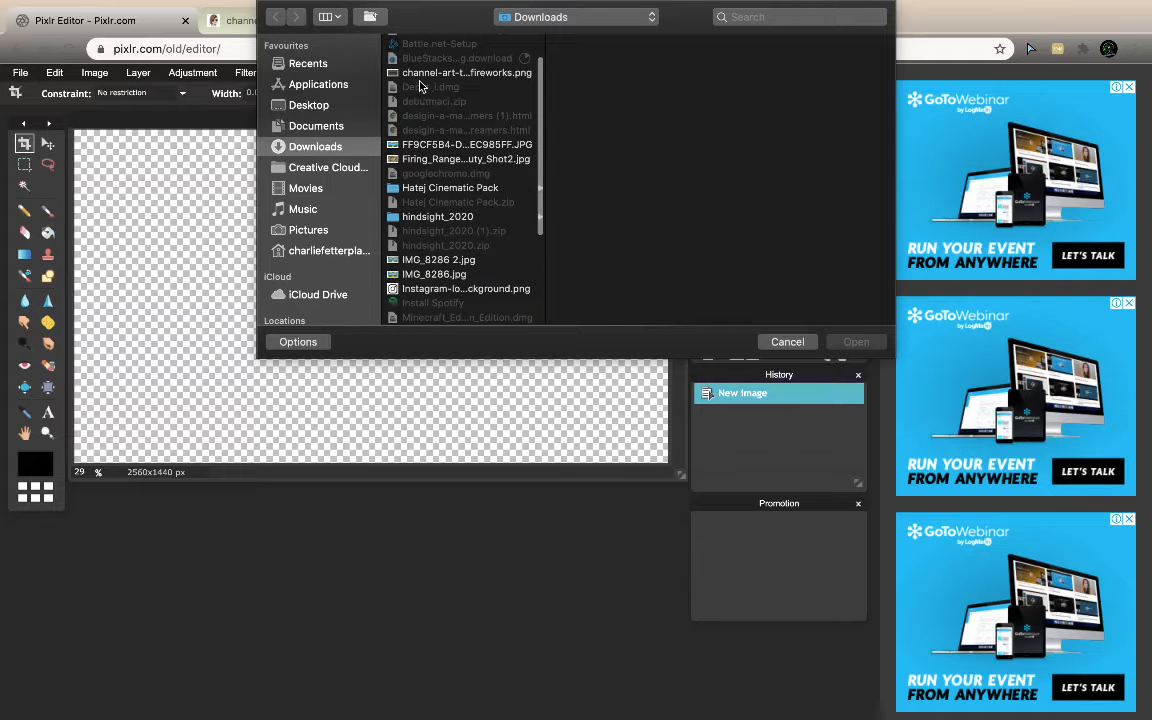
pyautogui.click(428, 73)
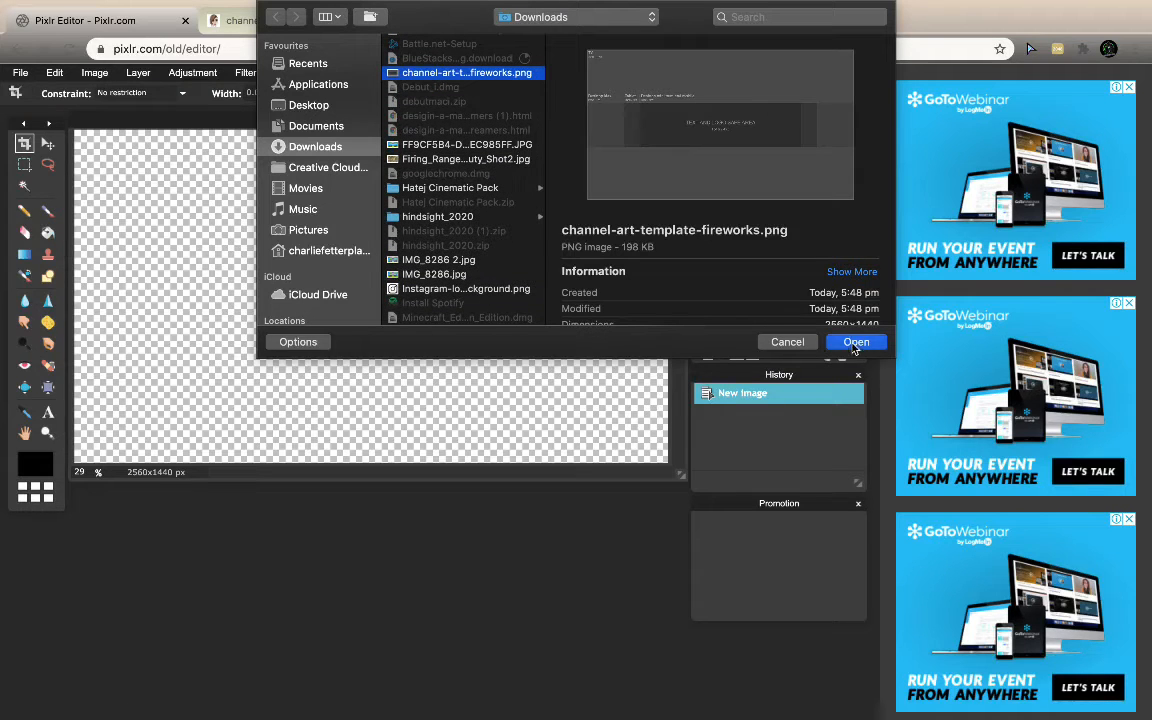
pyautogui.click(856, 342)
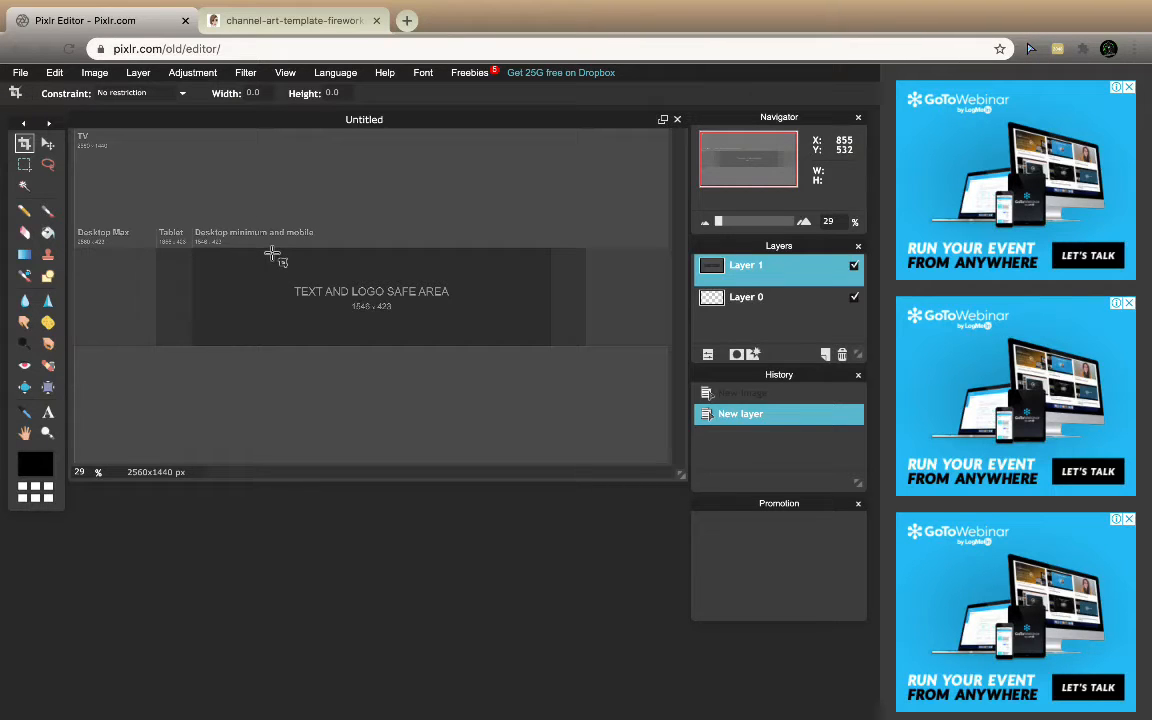
pyautogui.click(306, 28)
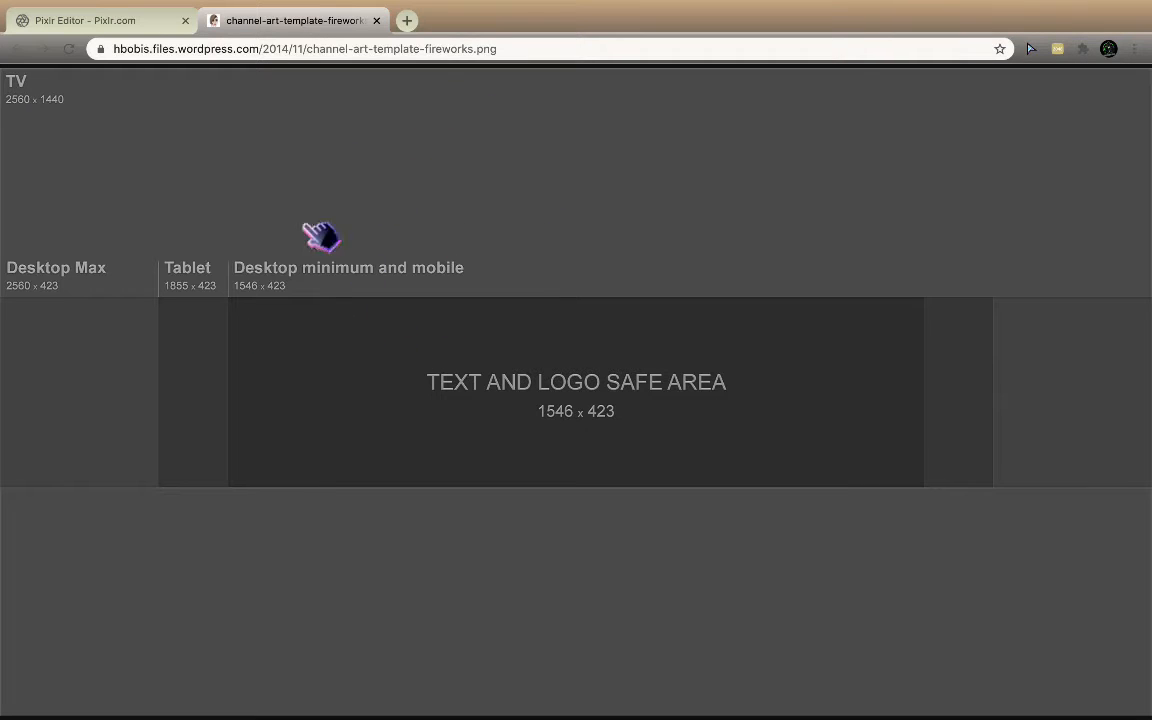
pyautogui.click(129, 26)
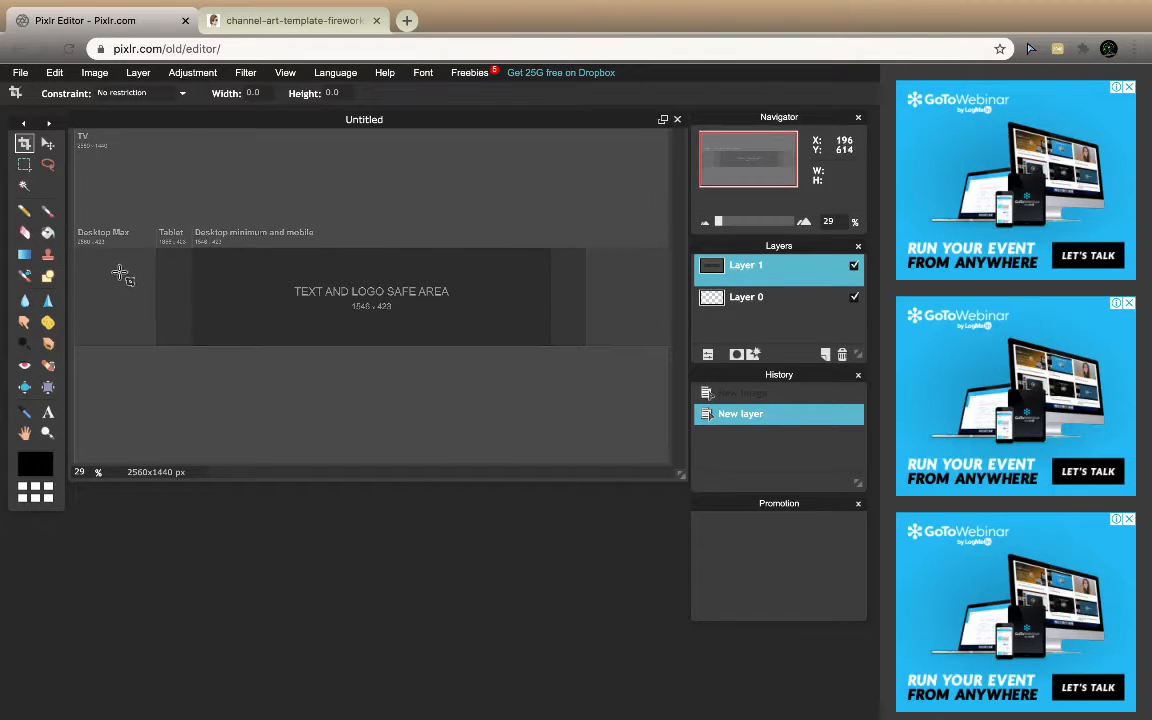
# Step: Add the channel name as text in the template's safe area, using the Impact font at size 134
pyautogui.click(48, 413)
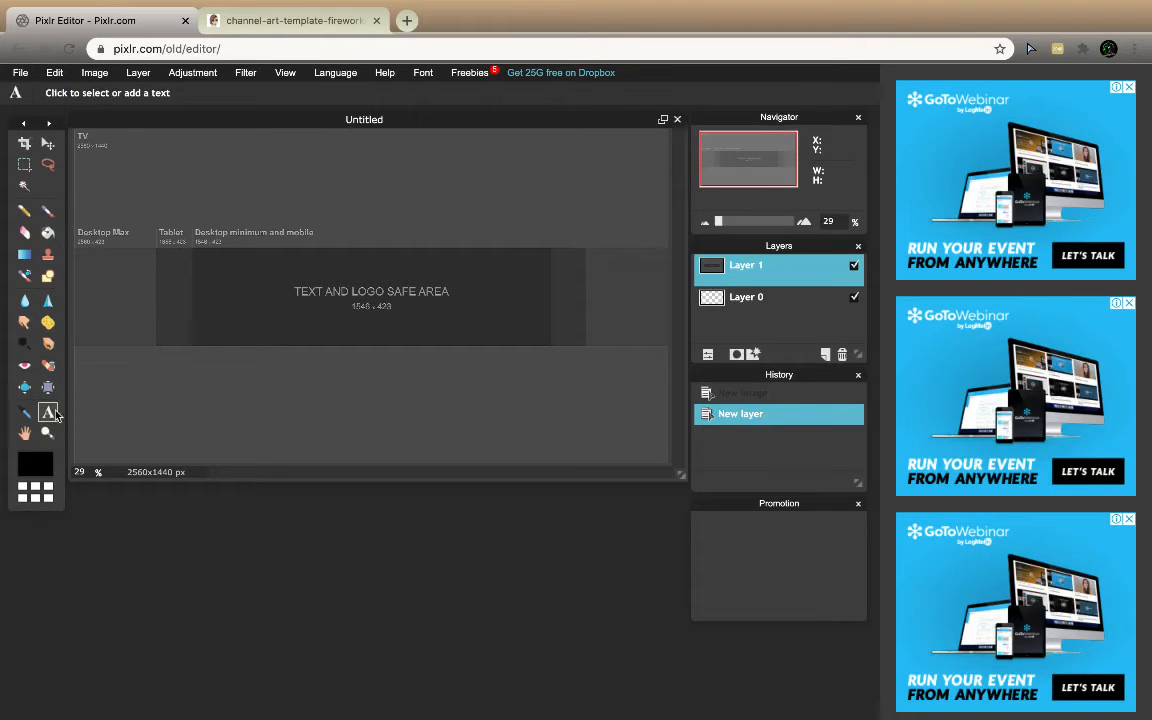
pyautogui.click(287, 281)
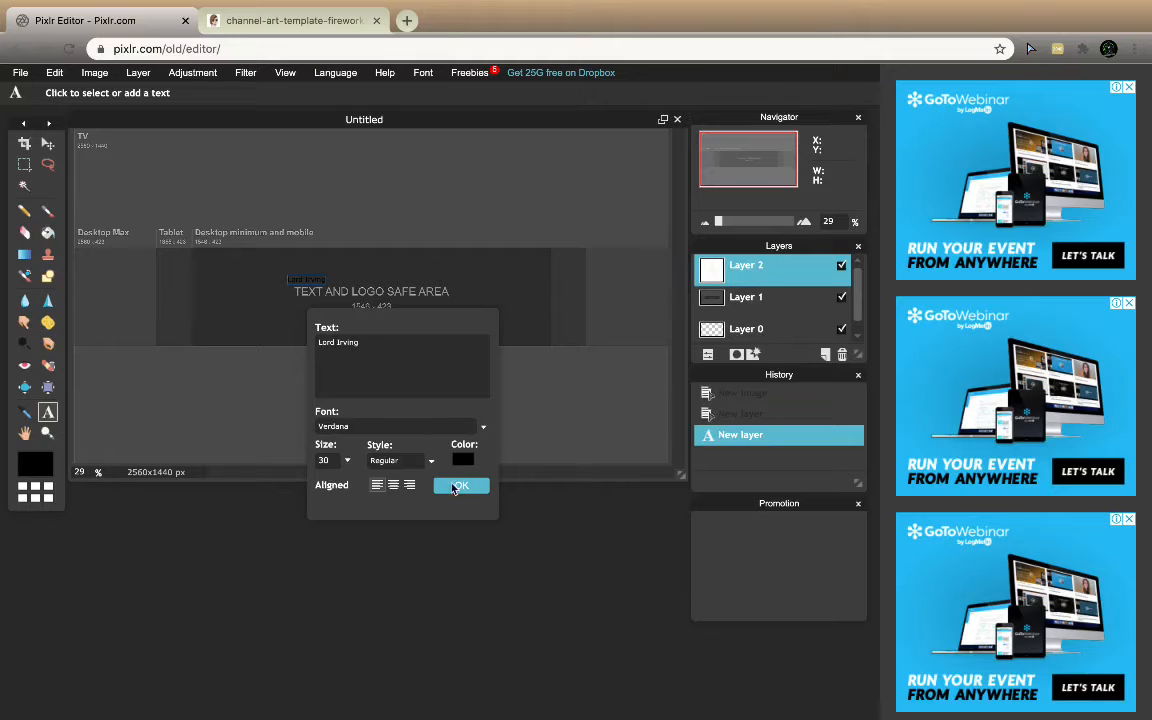
pyautogui.click(482, 428)
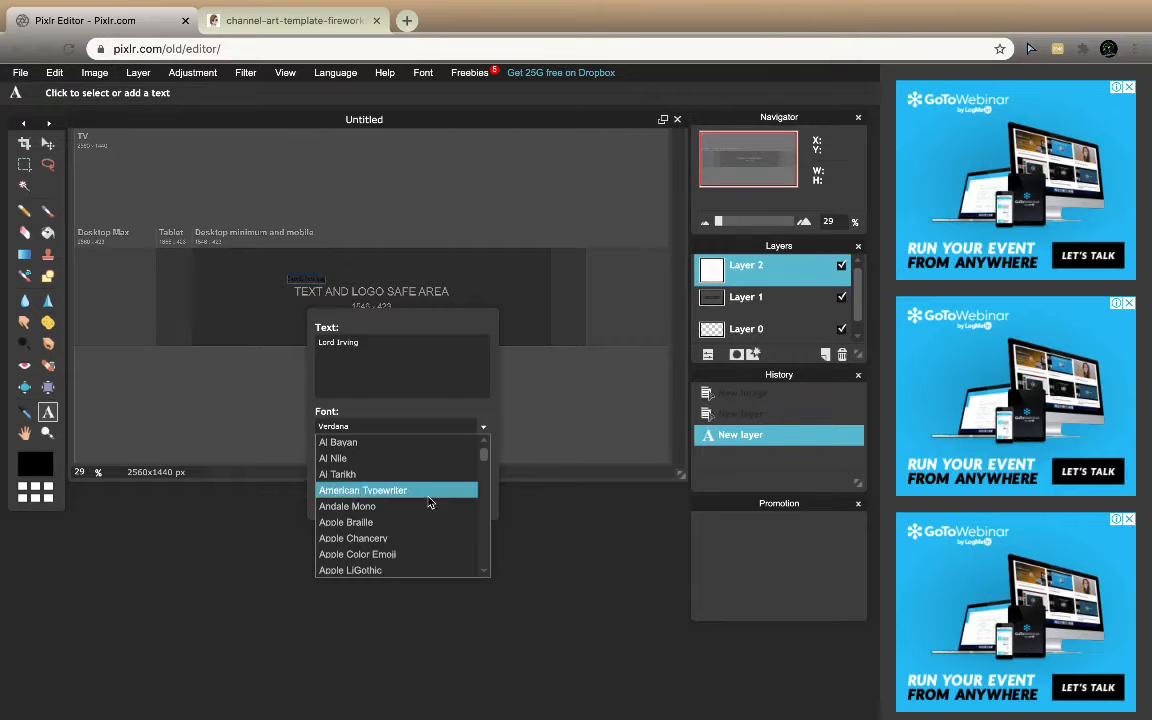
pyautogui.moveTo(485, 462); pyautogui.dragTo(489, 501)
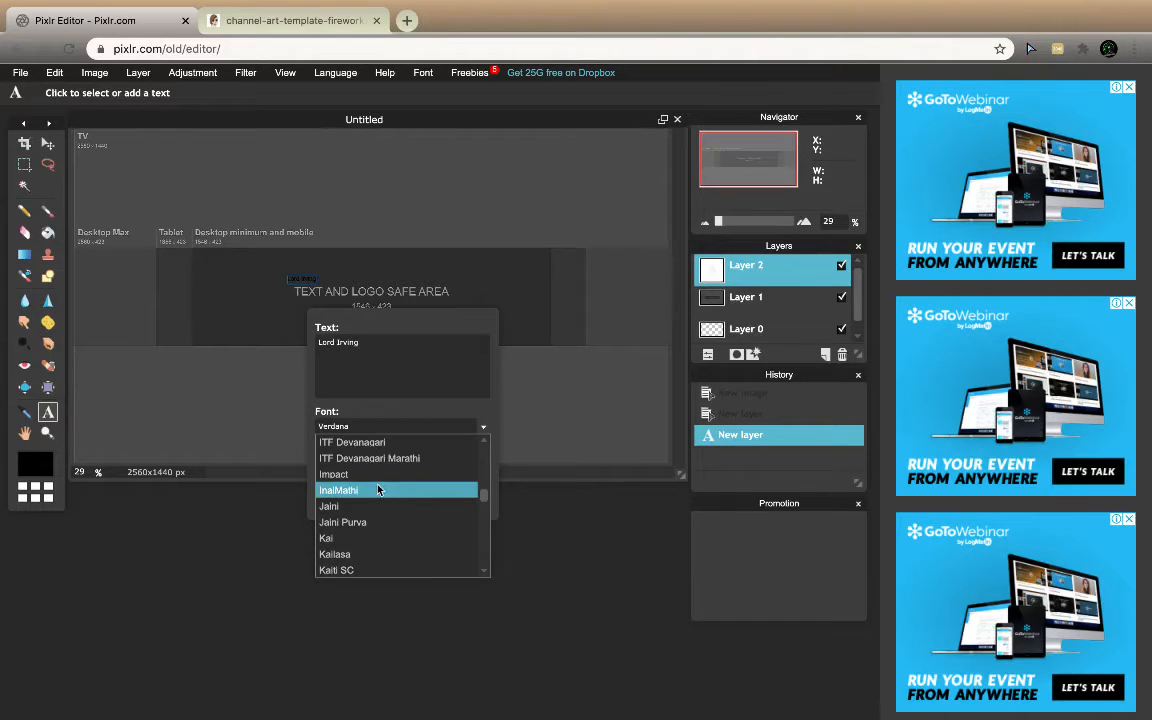
pyautogui.click(340, 474)
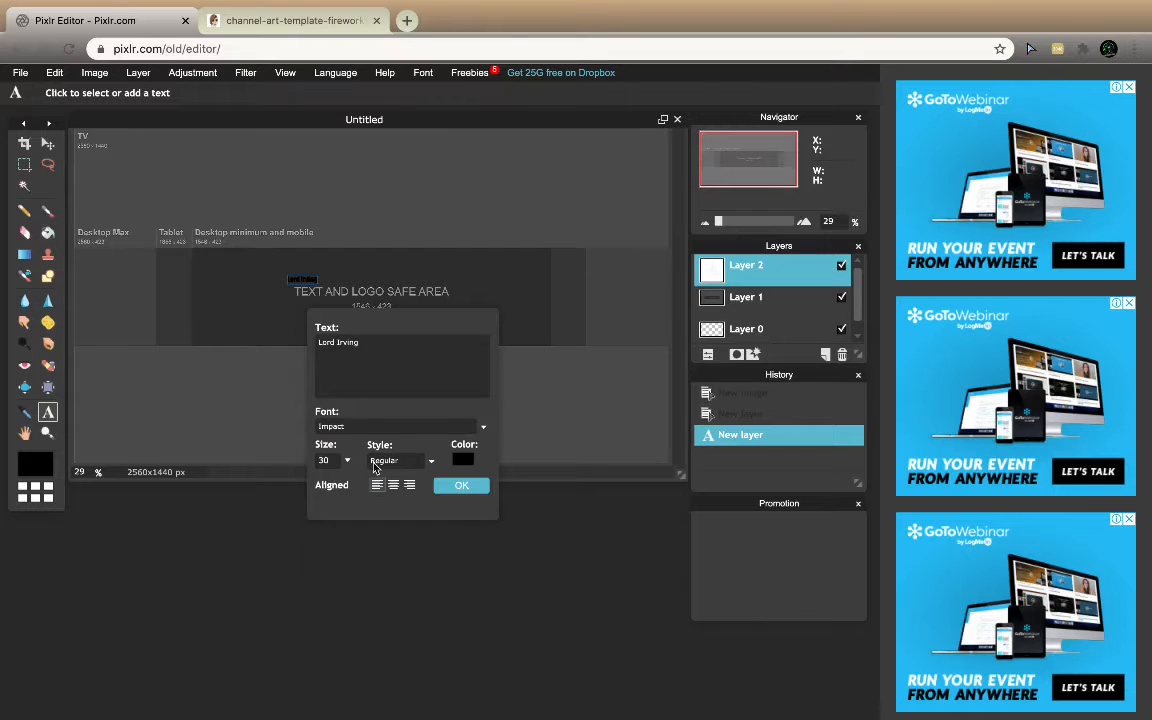
pyautogui.click(347, 460)
pyautogui.moveTo(278, 483); pyautogui.dragTo(278, 482)
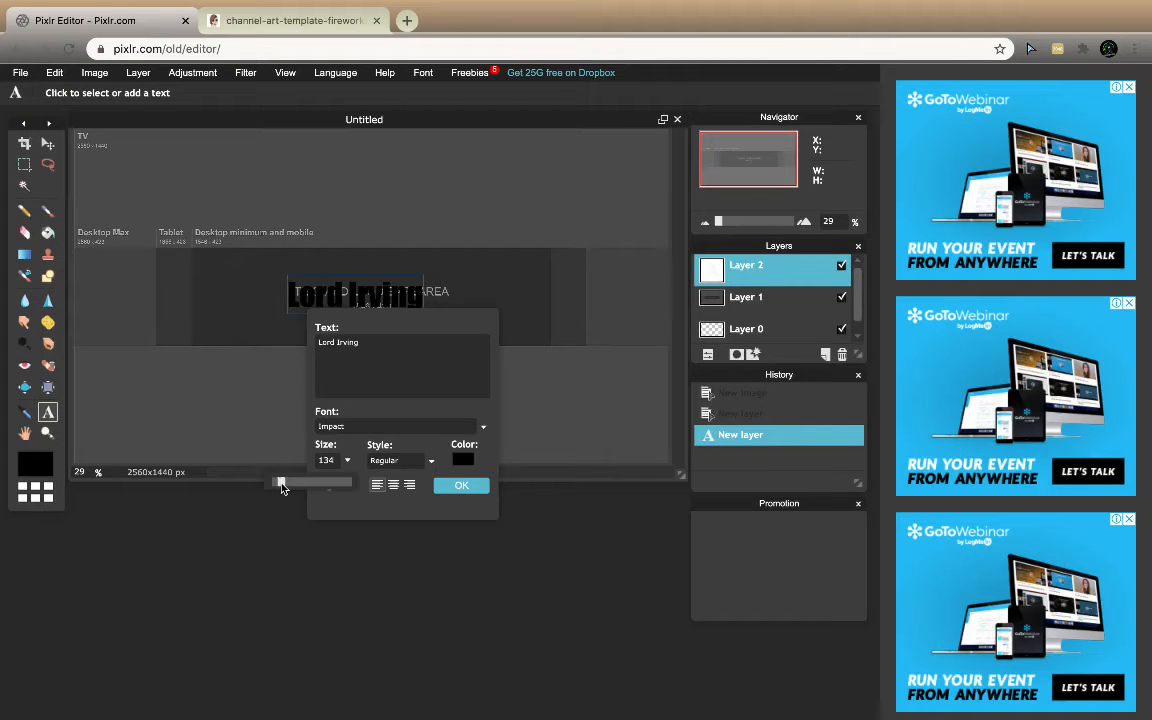
# Step: Colour the channel name text white (ffffff) and move it to the centre of the text and logo safe area
pyautogui.click(462, 459)
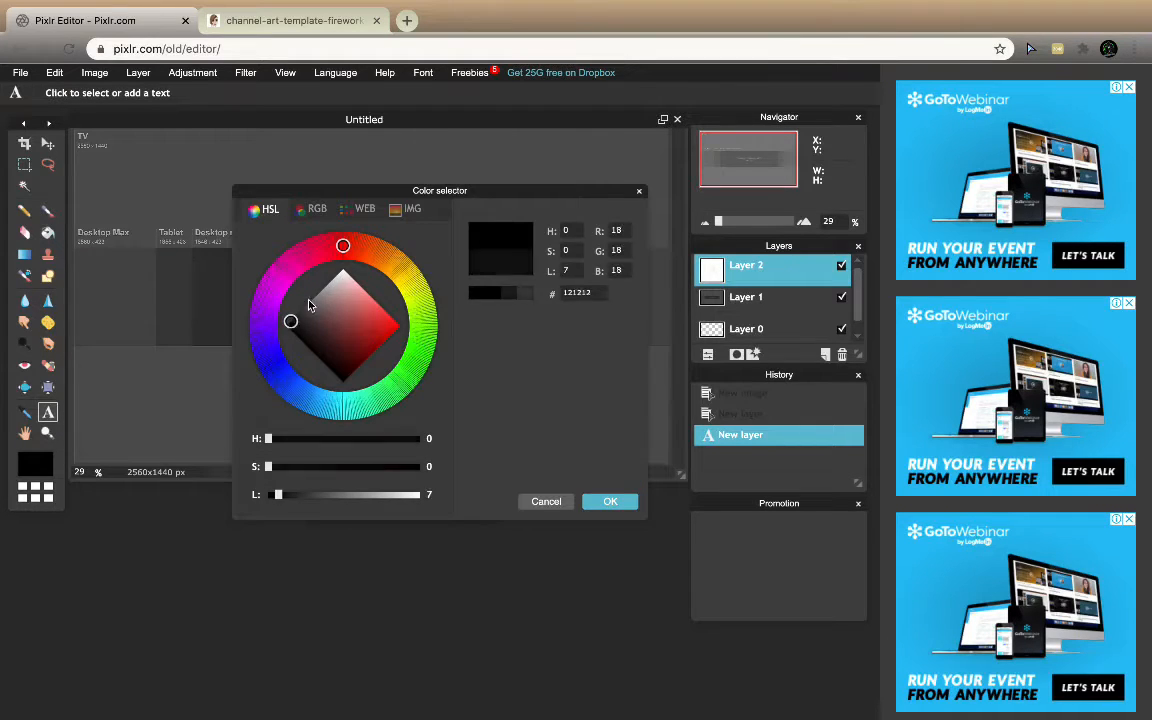
pyautogui.click(342, 266)
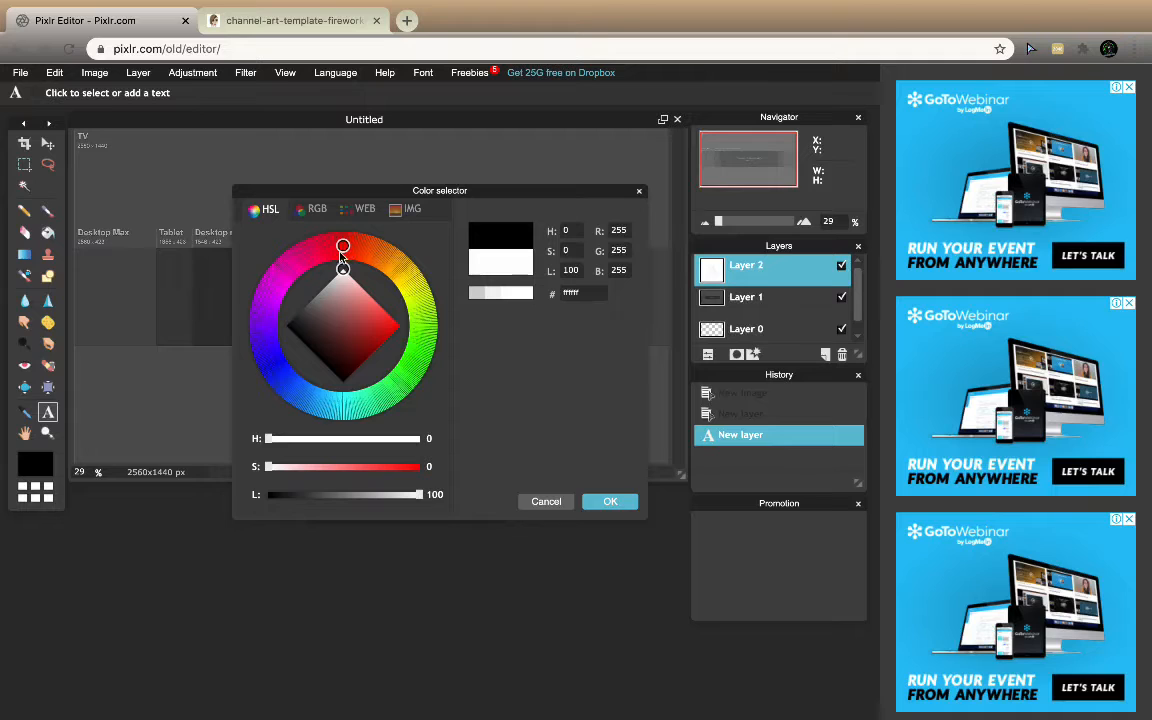
pyautogui.click(609, 501)
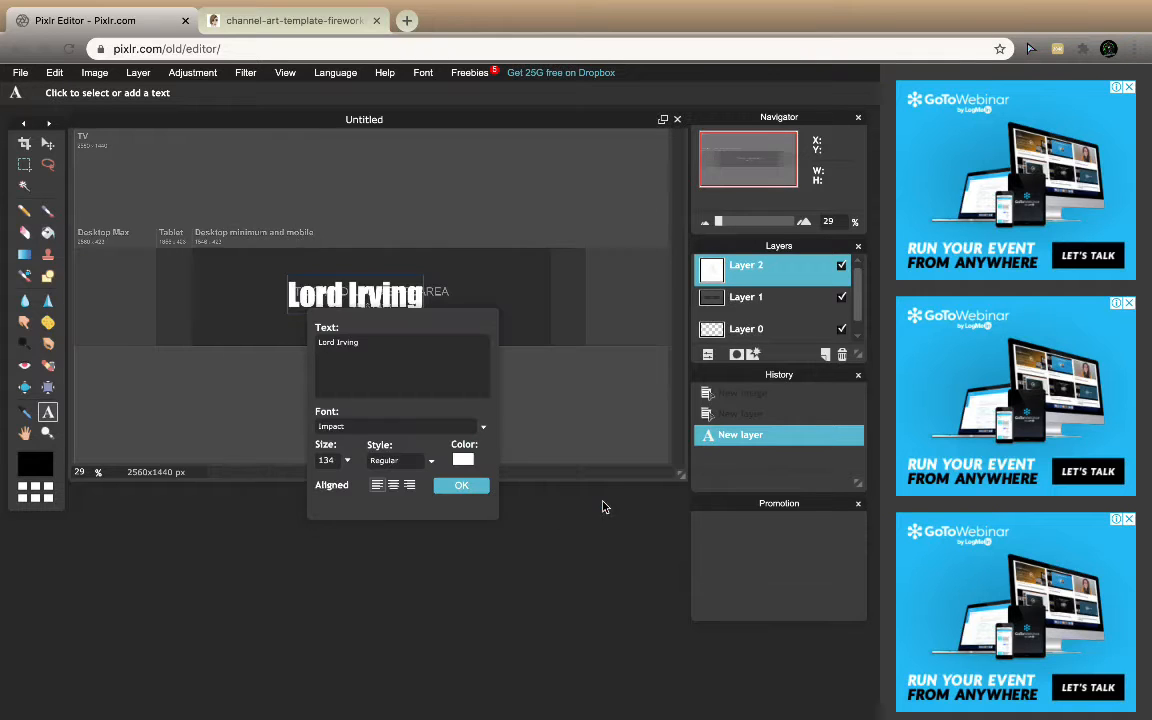
pyautogui.click(463, 486)
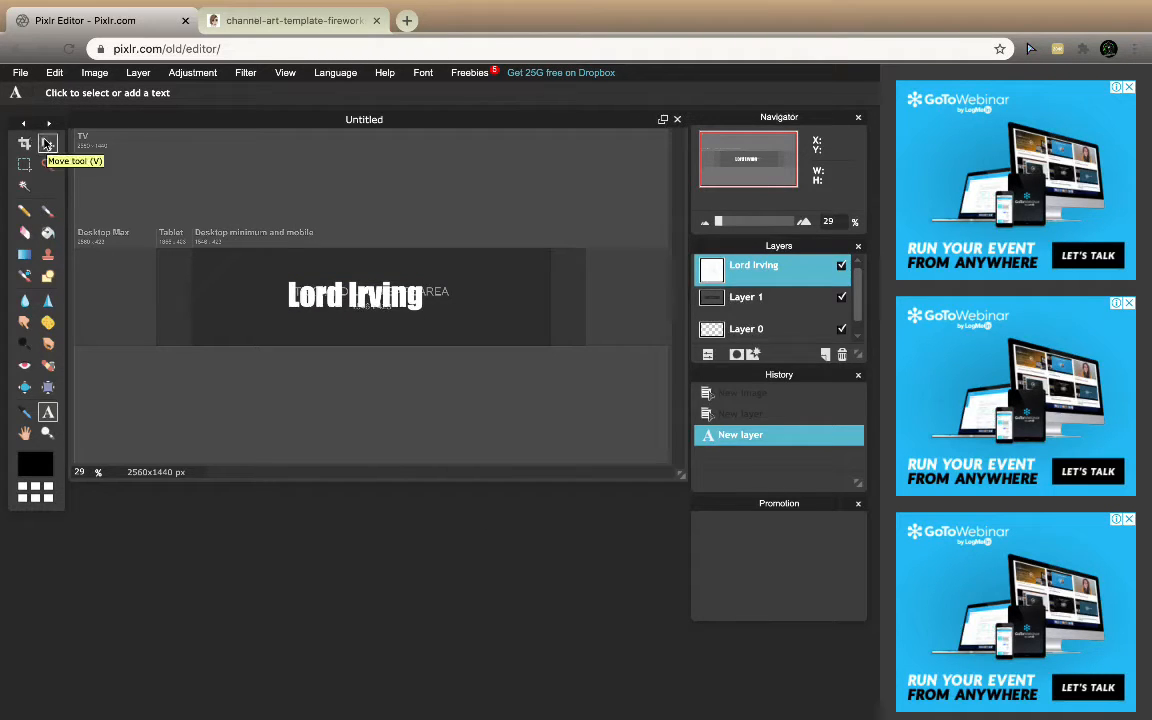
pyautogui.click(47, 144)
pyautogui.moveTo(378, 303); pyautogui.dragTo(404, 311)
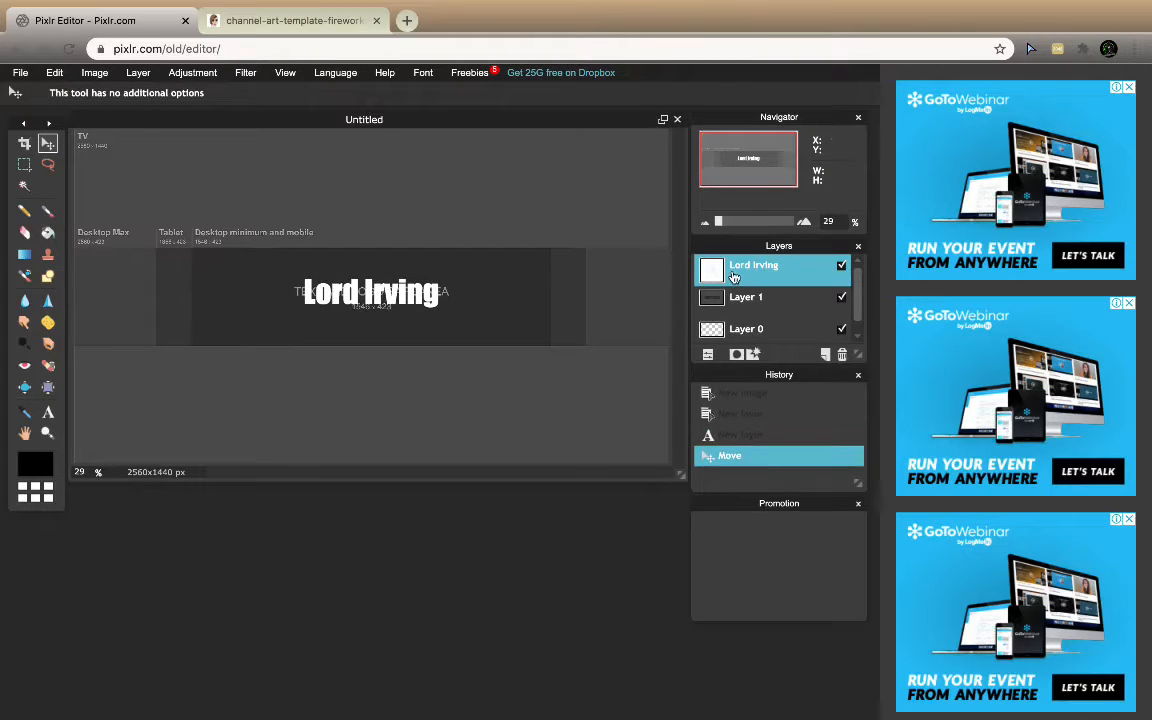
# Step: Give the channel name layer a drop shadow with slightly larger size and shorter distance, and nudge the text slightly left
pyautogui.rightClick(735, 277)
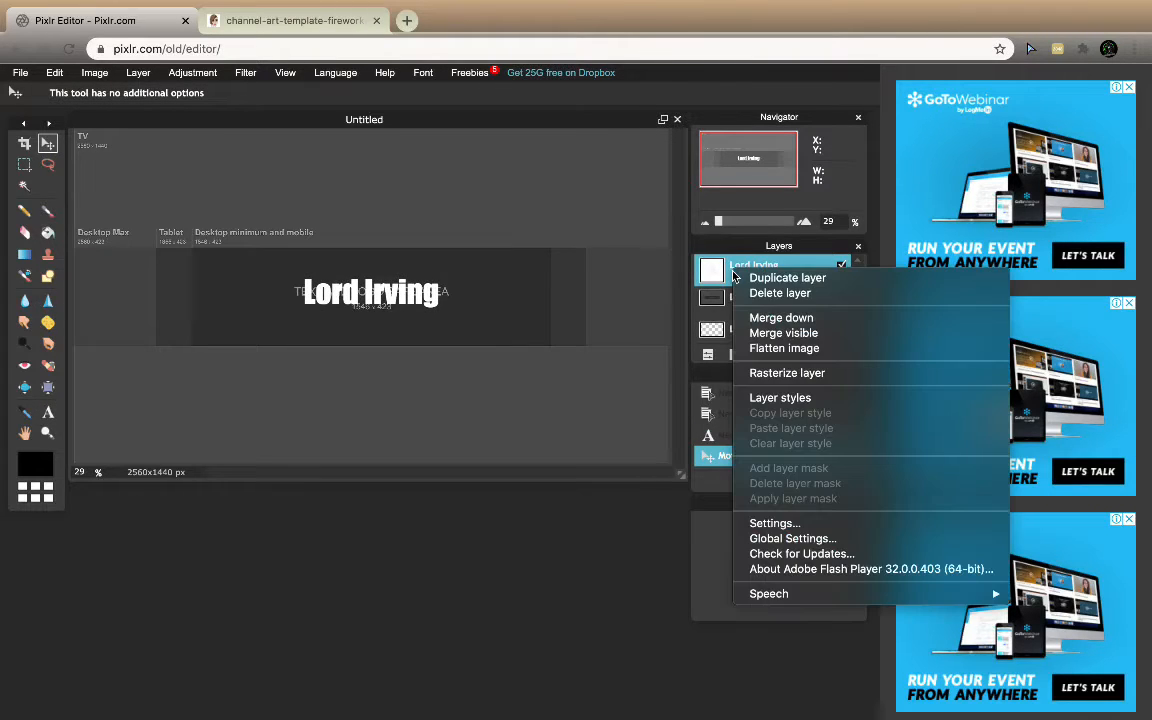
pyautogui.click(780, 398)
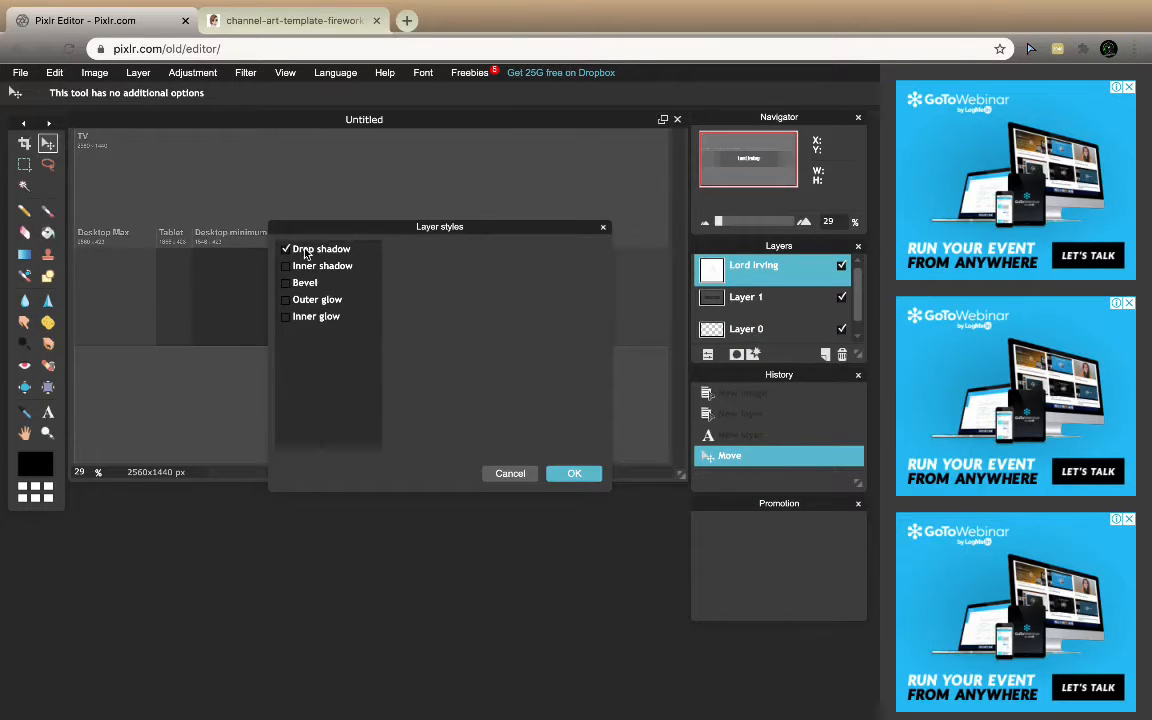
pyautogui.click(309, 254)
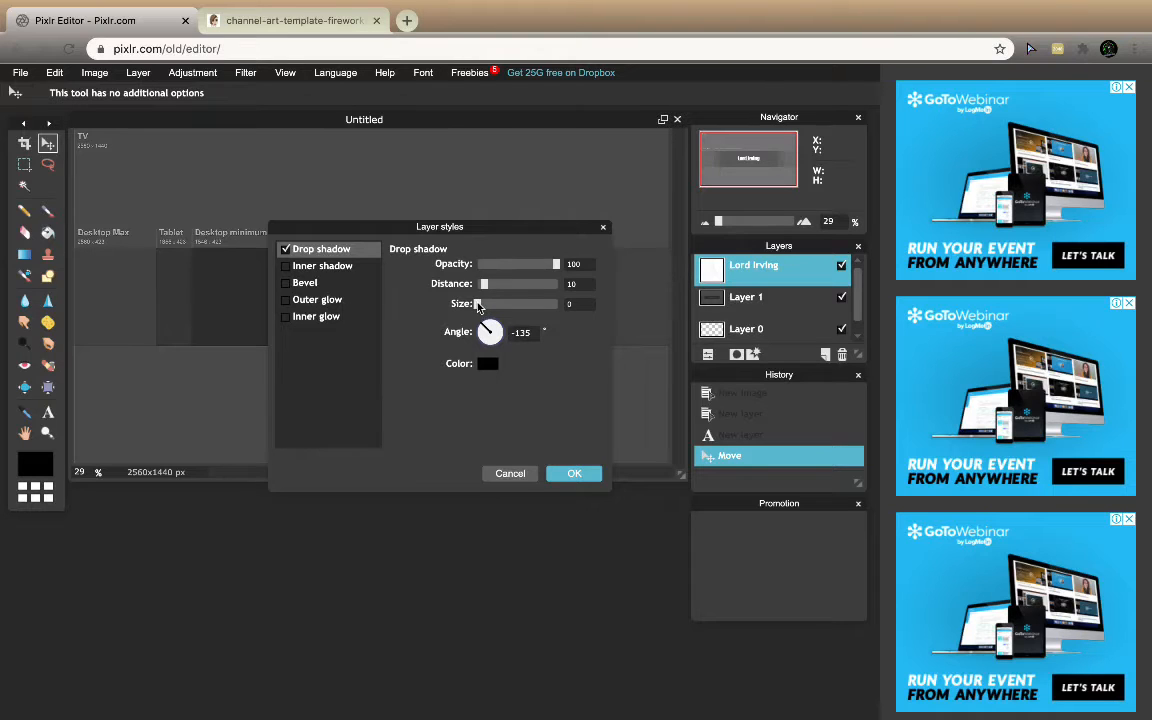
pyautogui.moveTo(478, 306); pyautogui.dragTo(484, 310)
pyautogui.moveTo(484, 288); pyautogui.dragTo(480, 288)
pyautogui.click(569, 474)
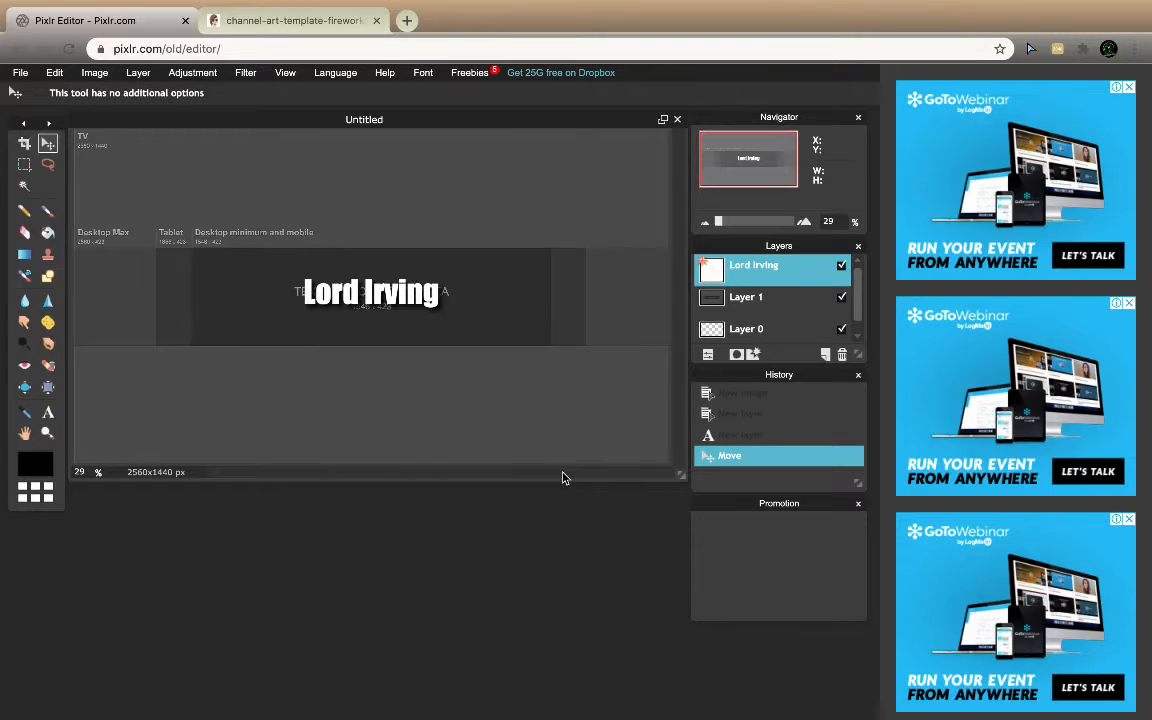
pyautogui.moveTo(428, 306); pyautogui.dragTo(425, 302)
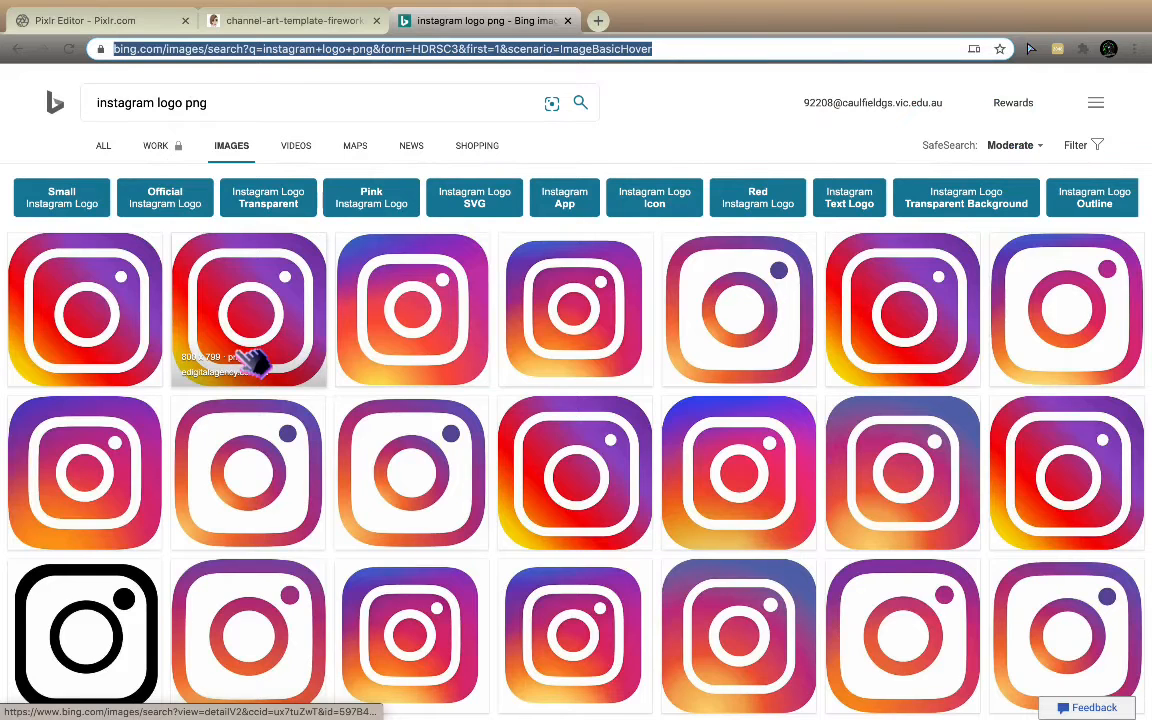
# Step: Save the black-bordered Instagram logo from the Bing image results to Downloads as a PNG image, and close the search page
pyautogui.scroll(-1, 258, 365)
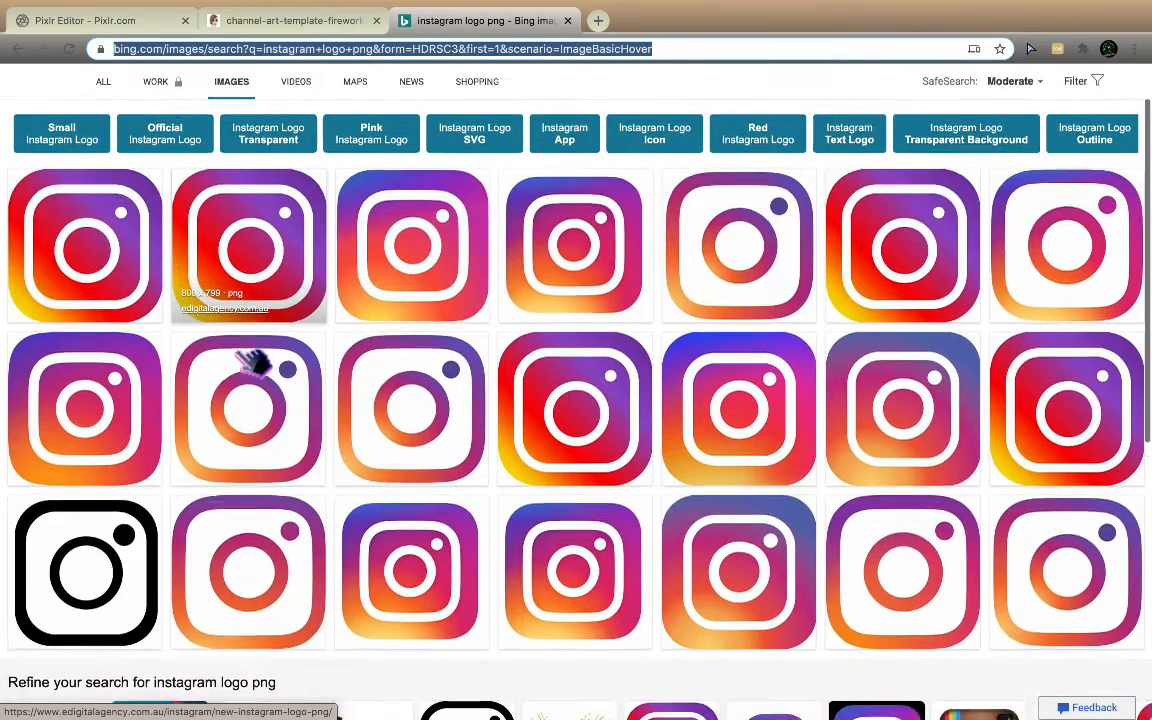
pyautogui.click(103, 537)
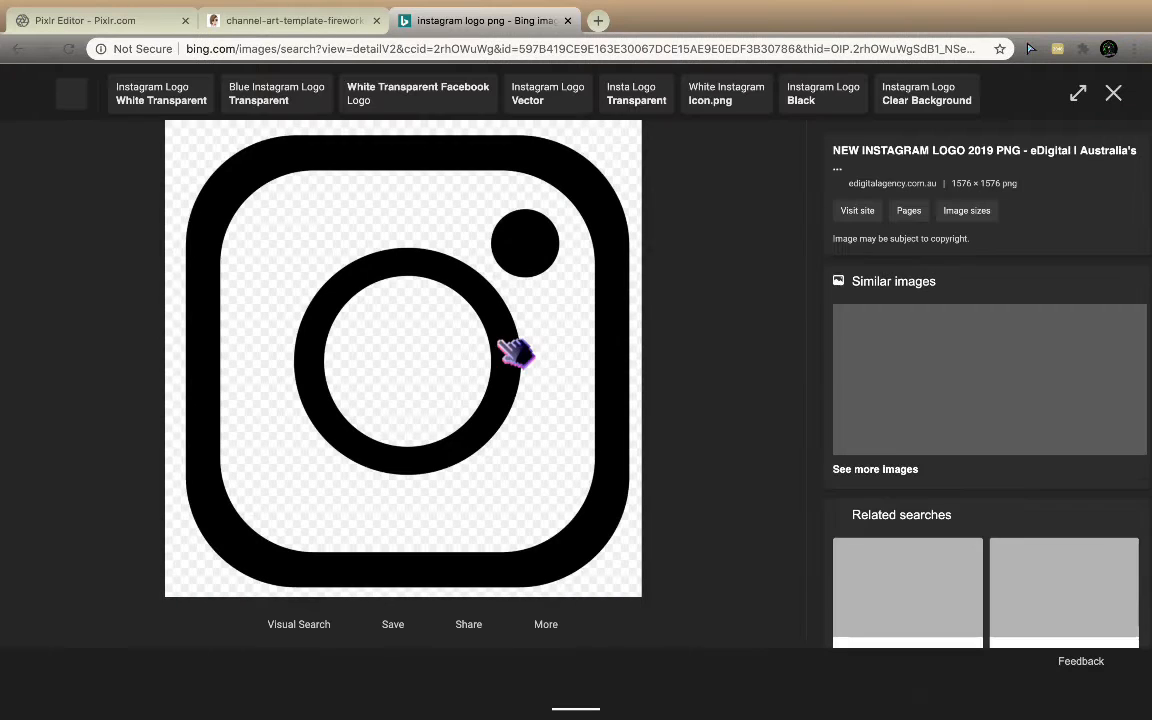
pyautogui.rightClick(500, 342)
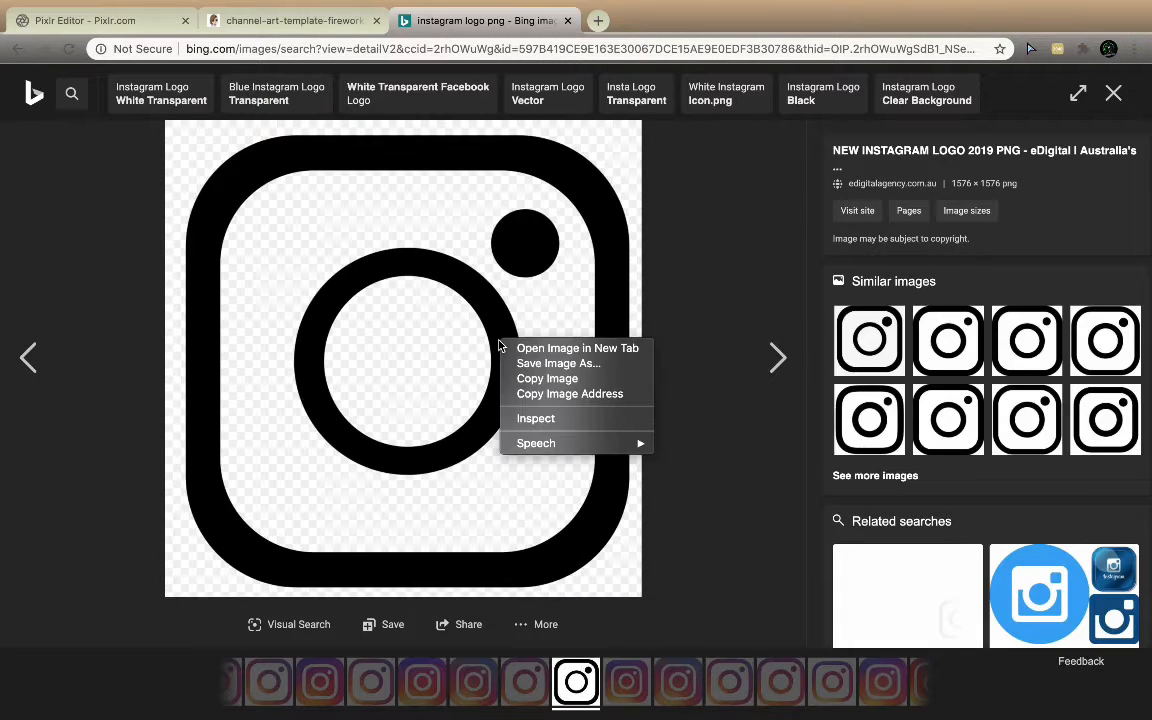
pyautogui.click(547, 378)
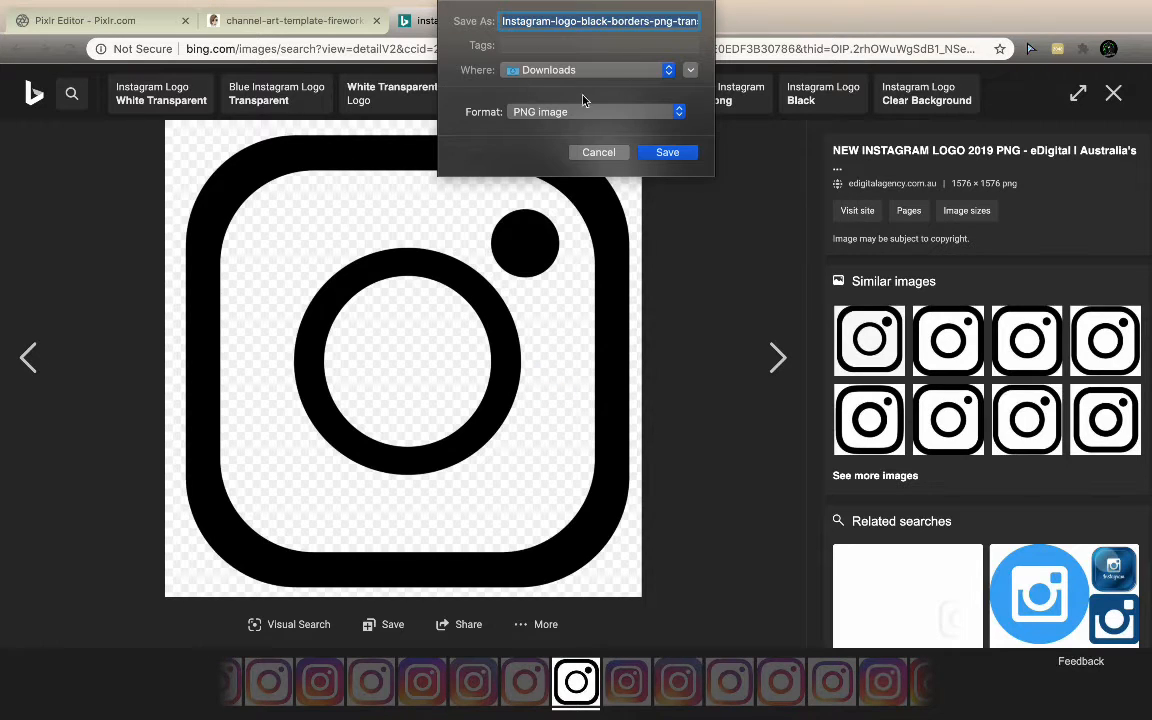
pyautogui.click(667, 152)
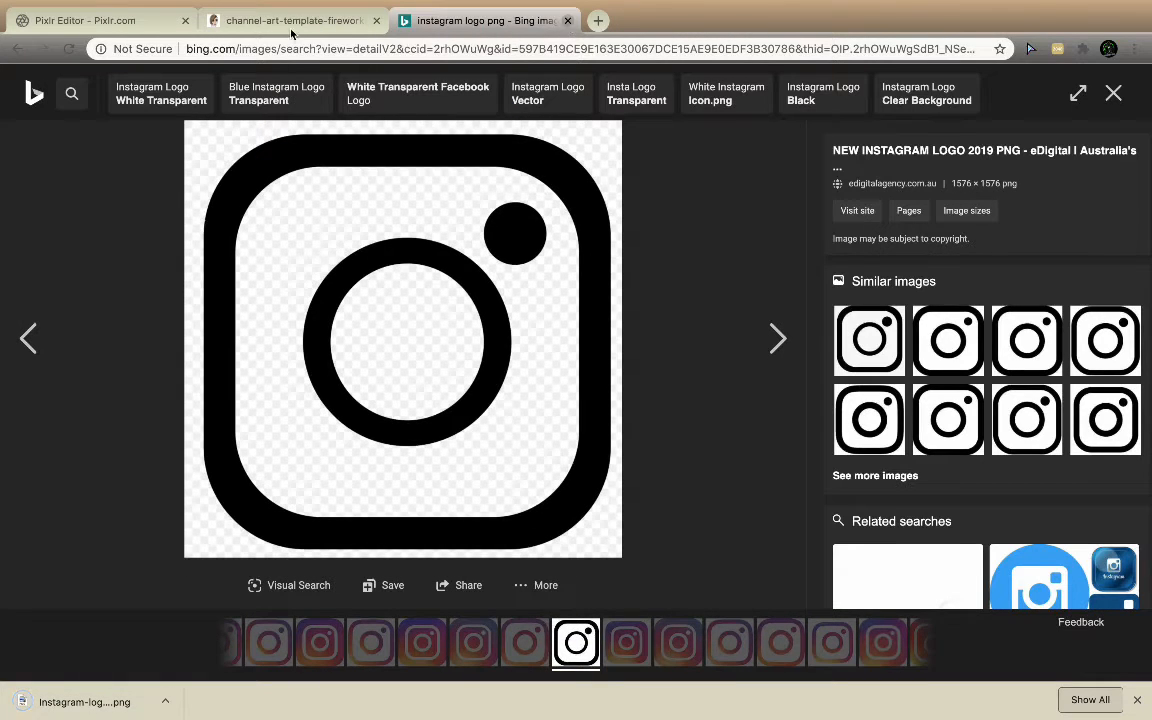
pyautogui.hotkey('ctrl', 'w')
# Step: Open the downloaded Instagram logo PNG as a new layer in the Pixlr Editor banner and shift it left
pyautogui.click(140, 24)
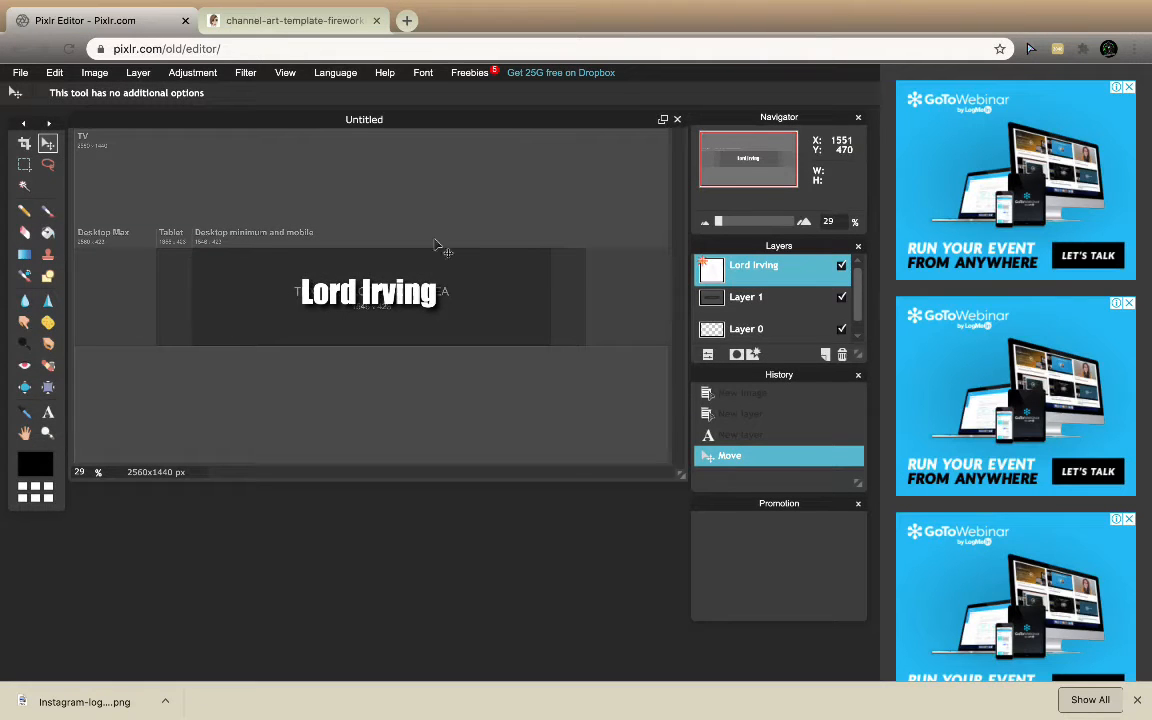
pyautogui.click(135, 74)
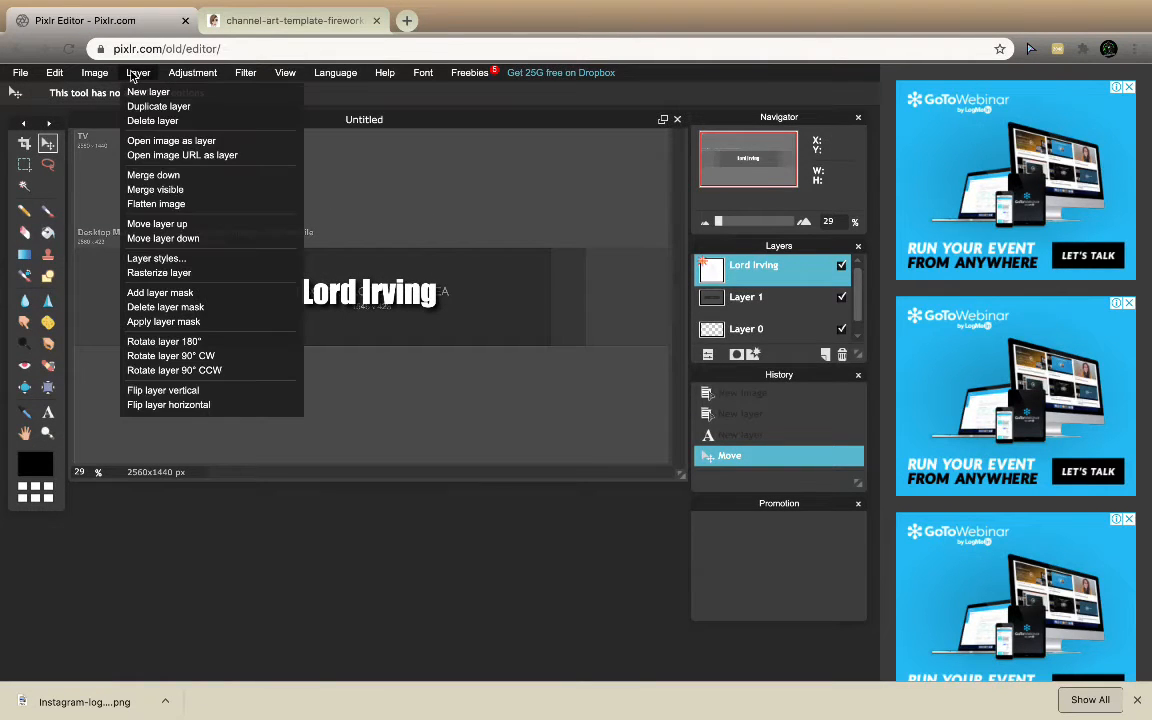
pyautogui.click(152, 142)
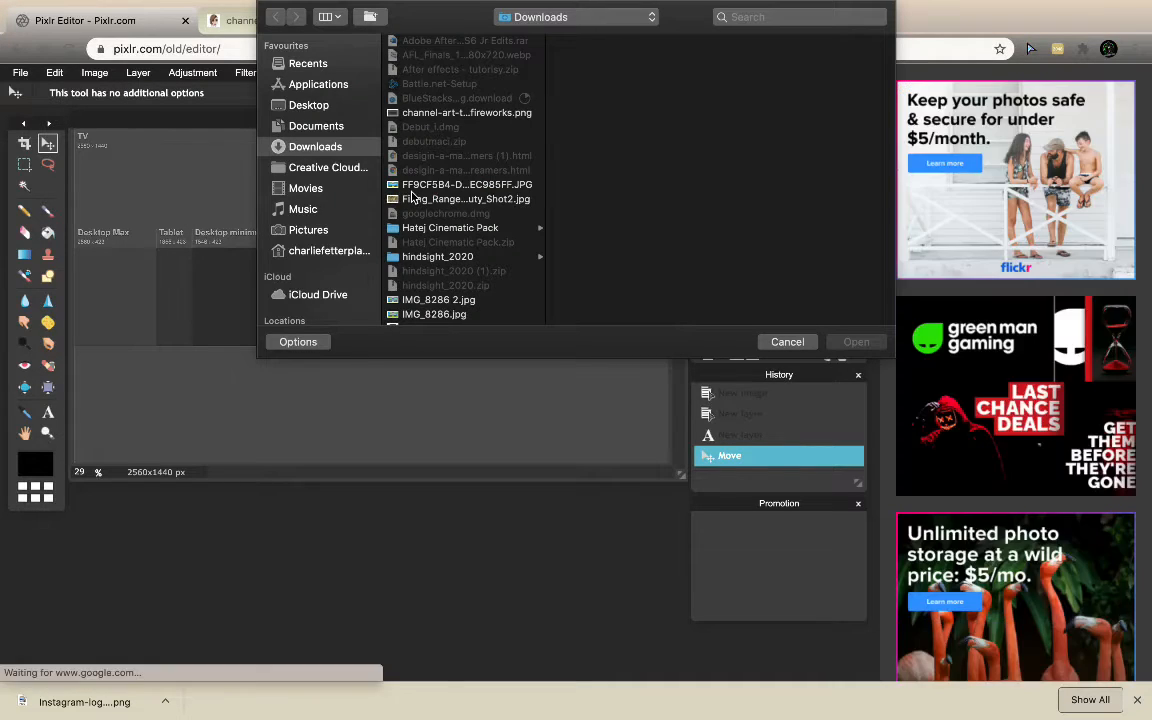
pyautogui.scroll(-5, 411, 197)
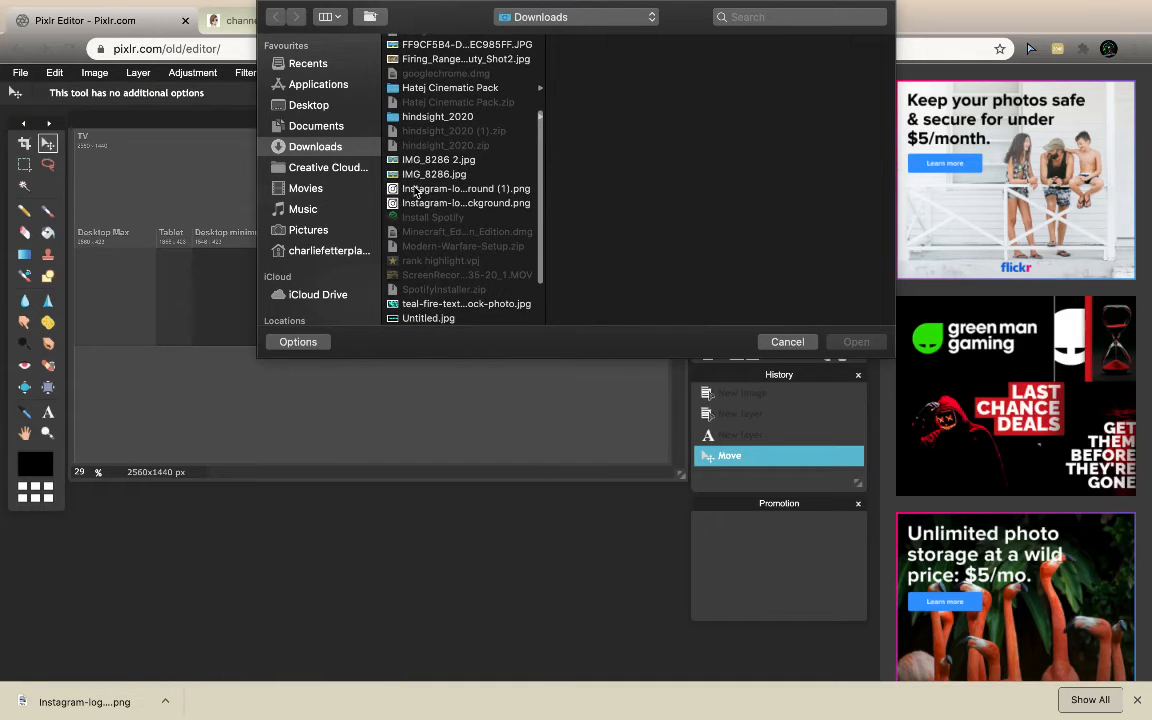
pyautogui.click(417, 190)
pyautogui.click(855, 344)
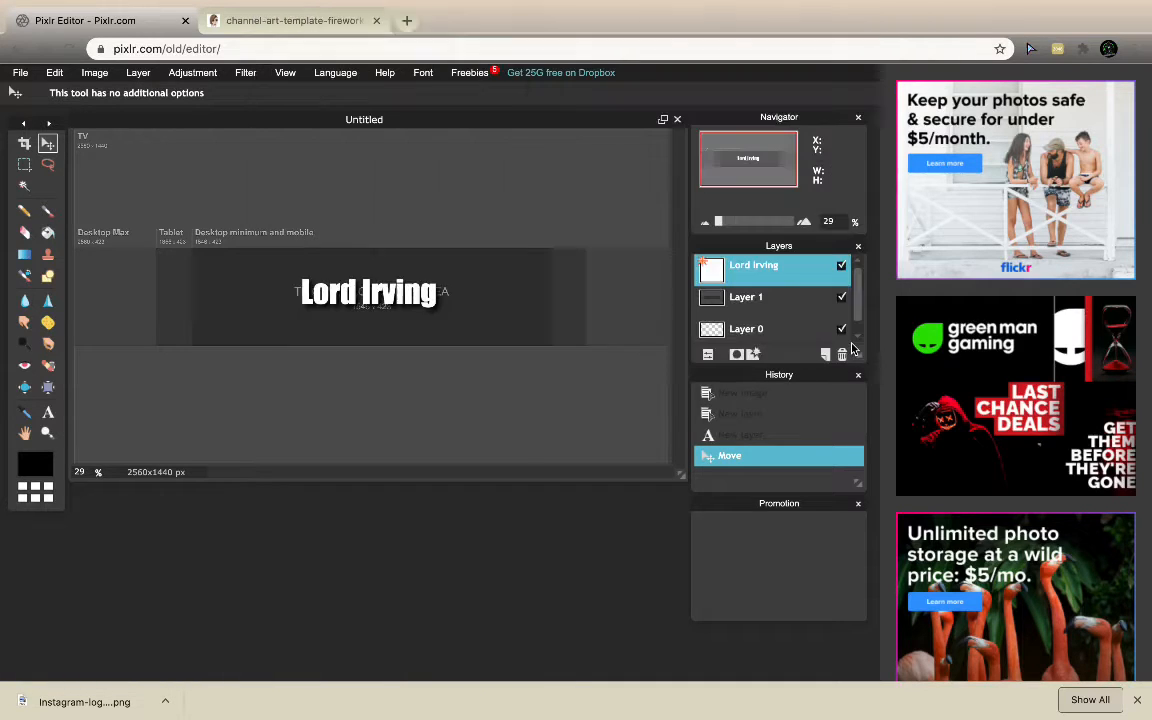
pyautogui.moveTo(463, 321); pyautogui.dragTo(357, 310)
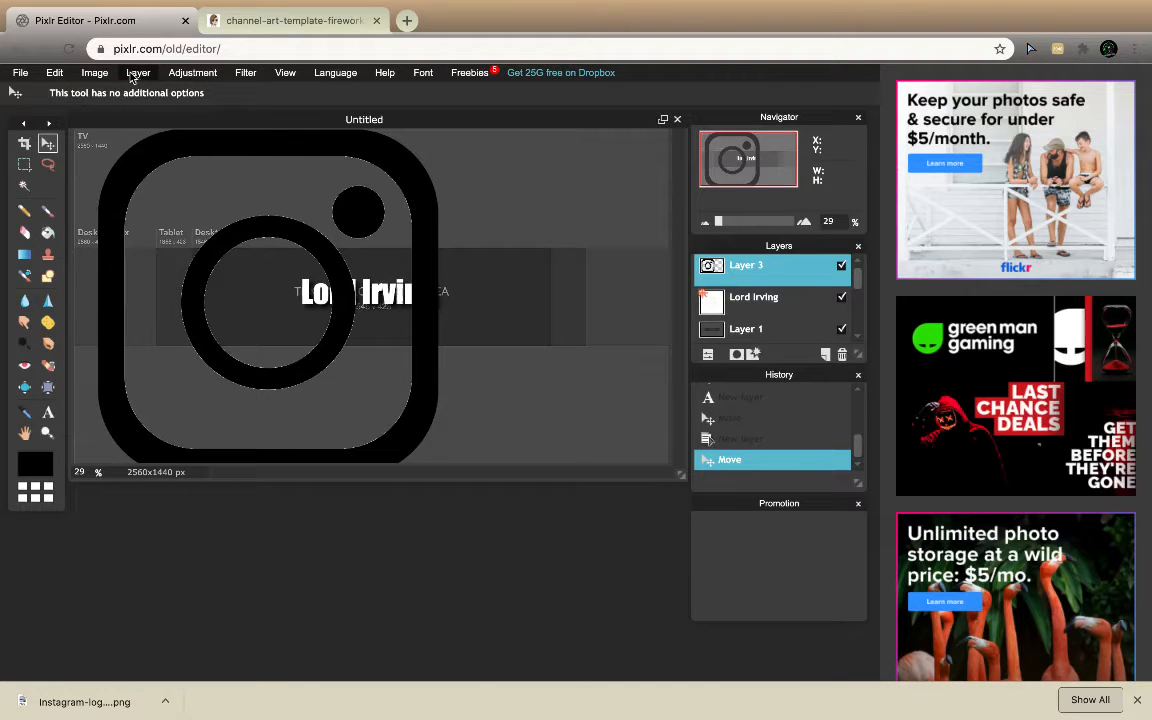
# Step: Shrink the Instagram logo with Free transform to a small icon and move it to the left edge of the text and logo safe area
pyautogui.click(57, 72)
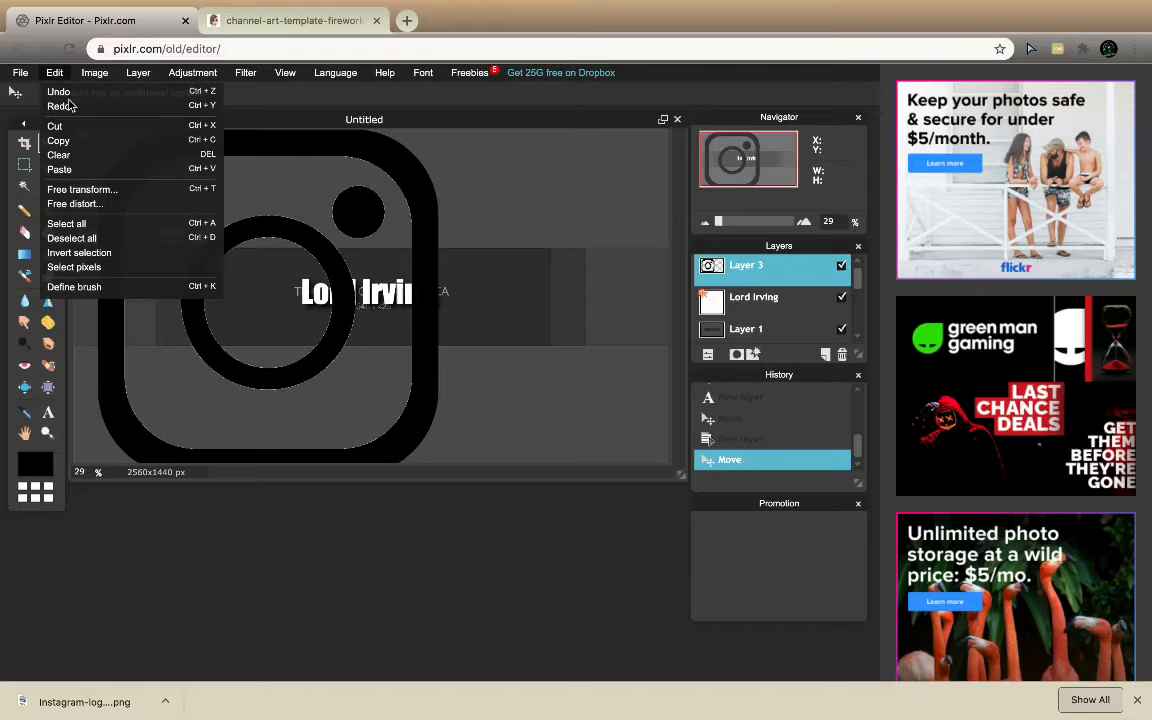
pyautogui.click(76, 189)
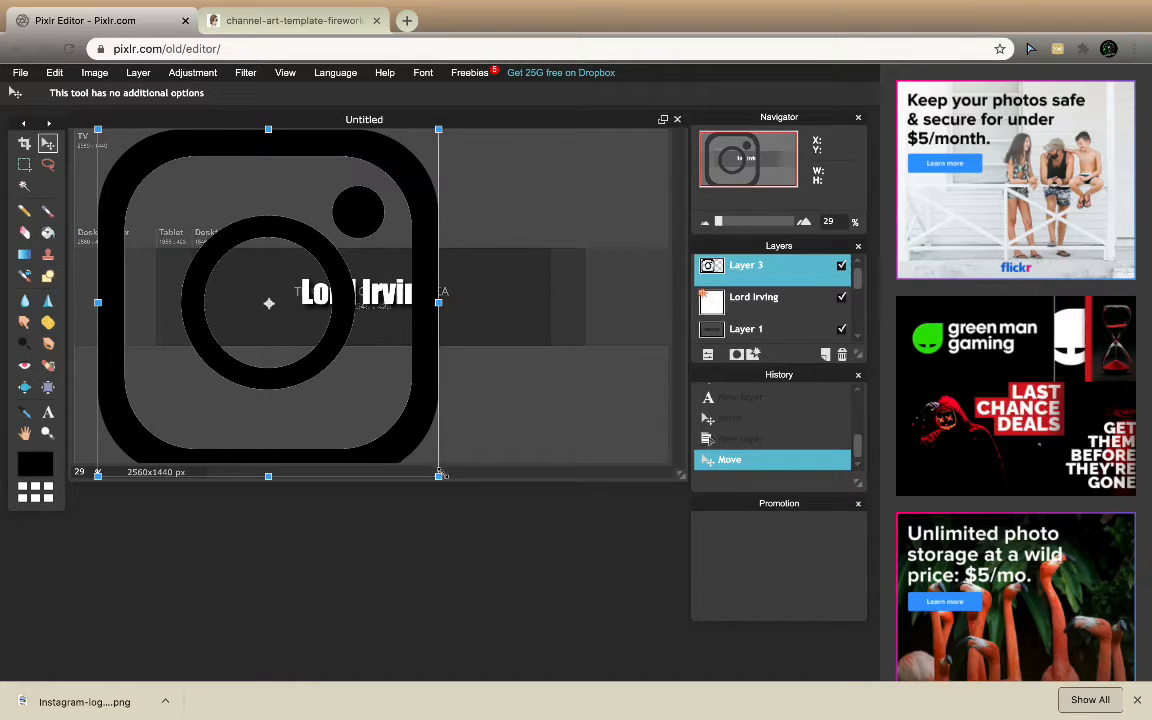
pyautogui.moveTo(440, 476); pyautogui.dragTo(277, 319)
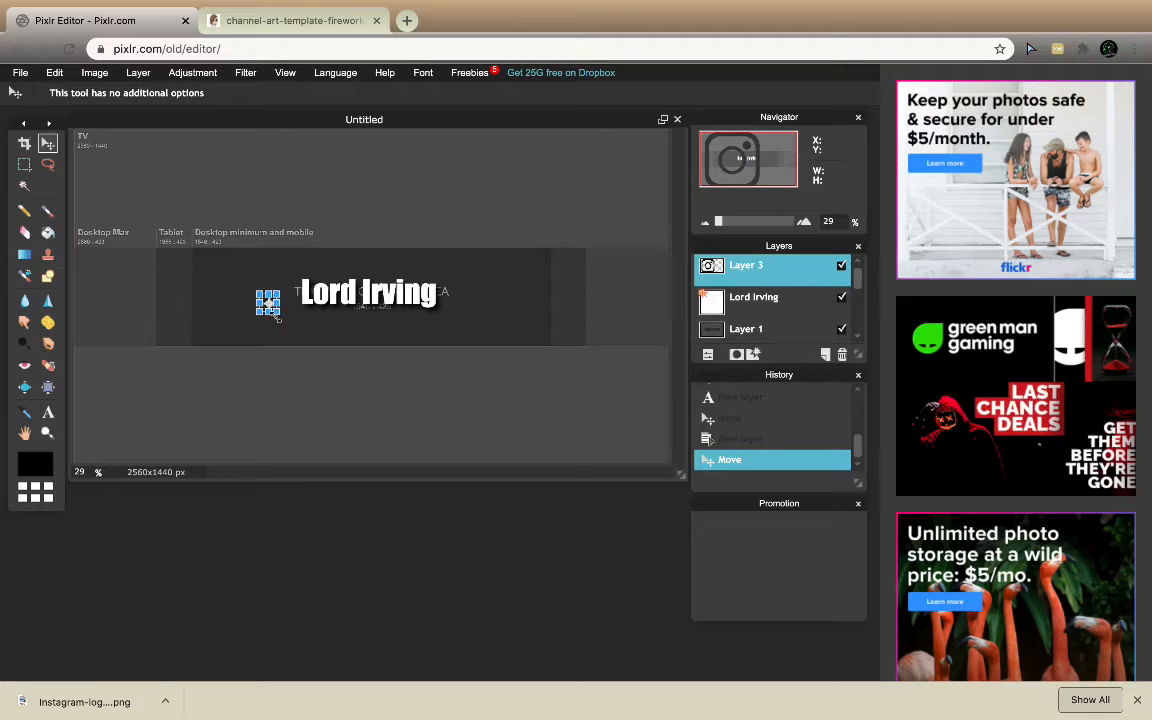
pyautogui.click(48, 146)
pyautogui.click(390, 405)
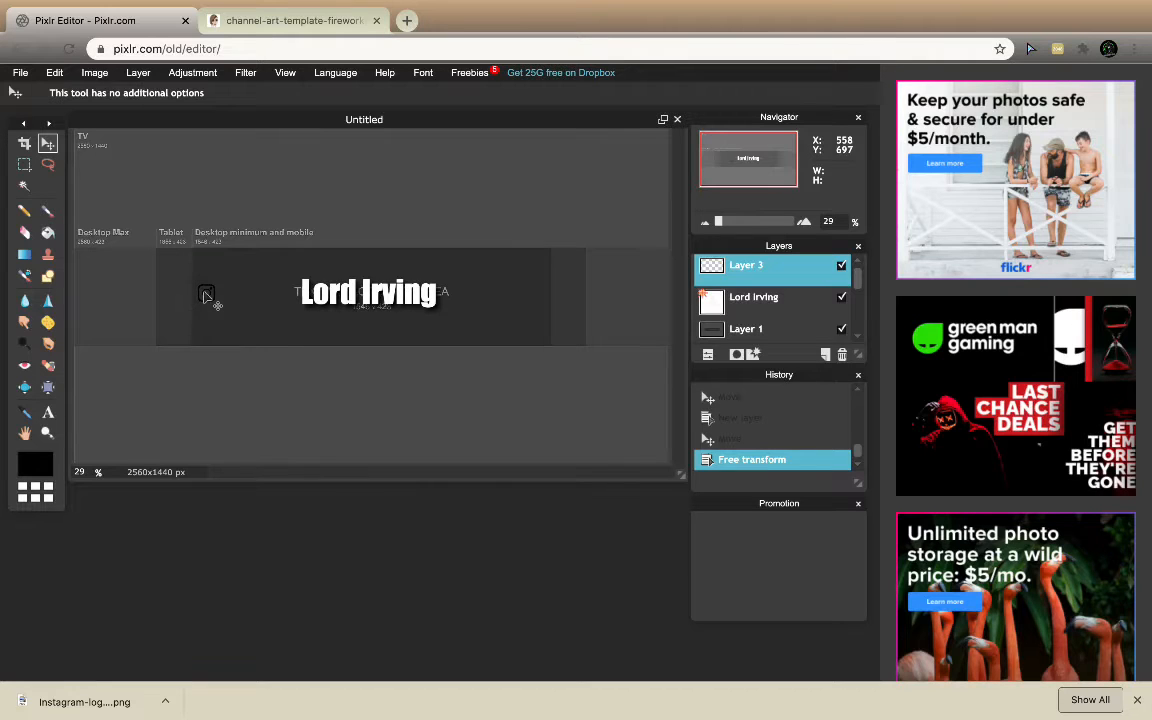
pyautogui.moveTo(205, 297); pyautogui.dragTo(207, 295)
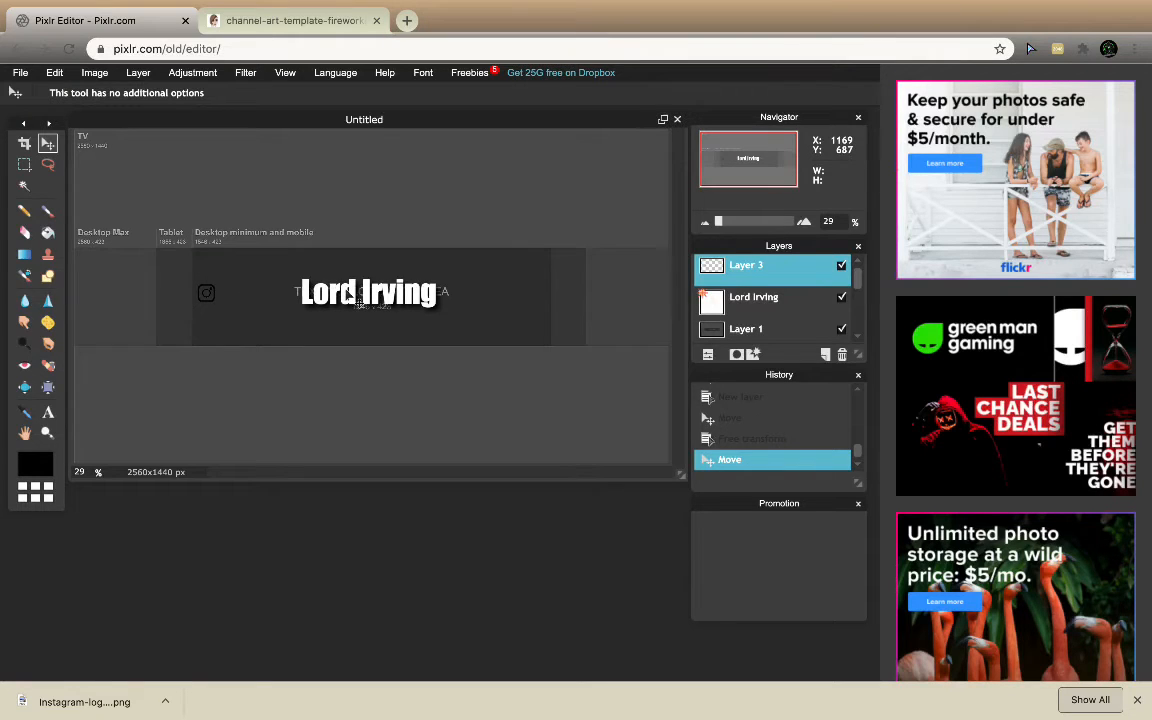
pyautogui.moveTo(347, 288); pyautogui.dragTo(347, 292)
# Step: Give the Instagram logo layer a white (ffffff) inner glow with increased hardness and size
pyautogui.rightClick(733, 279)
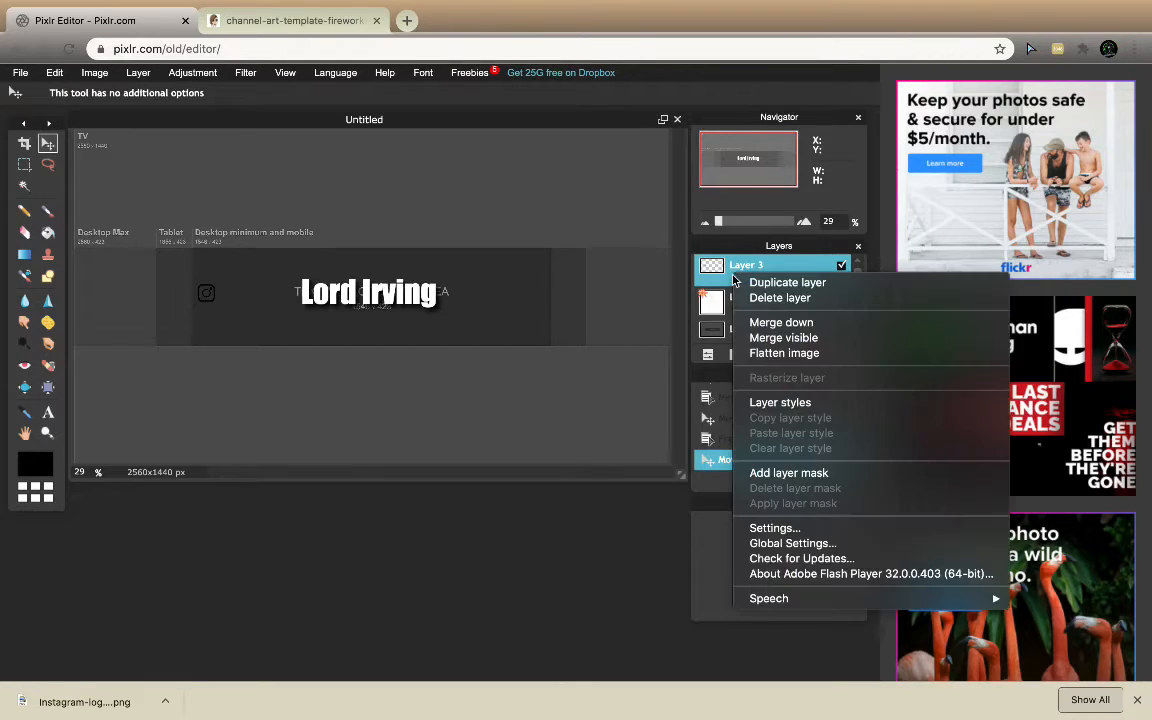
pyautogui.click(780, 402)
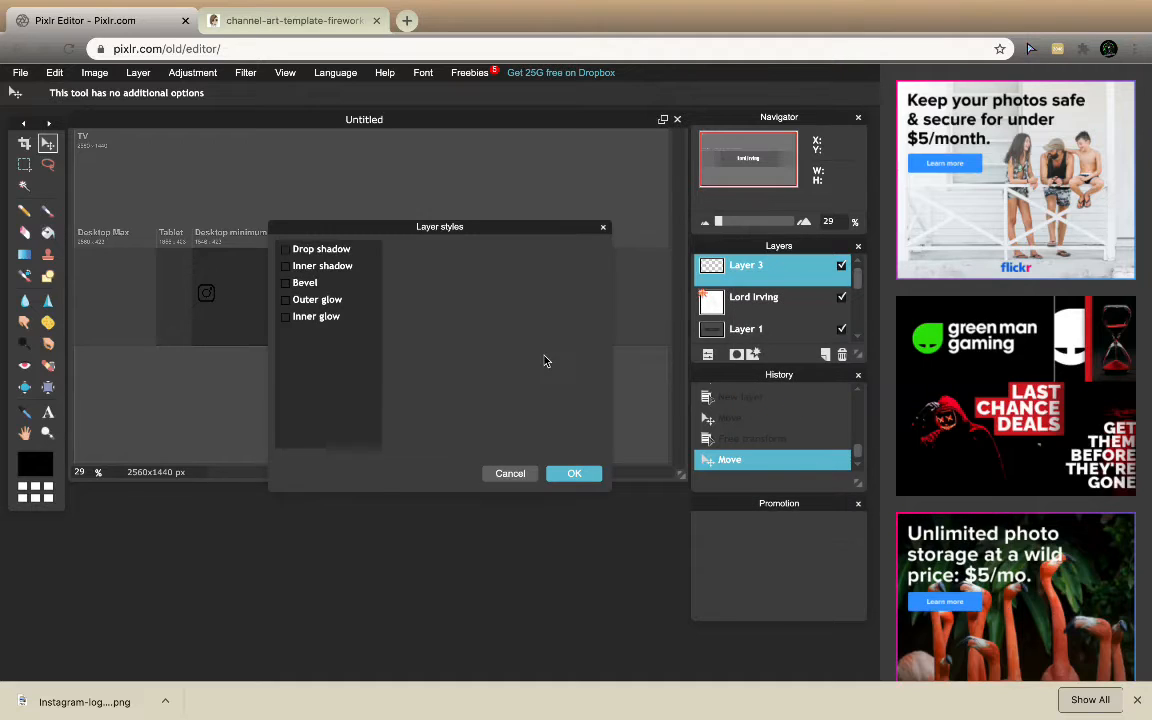
pyautogui.click(286, 316)
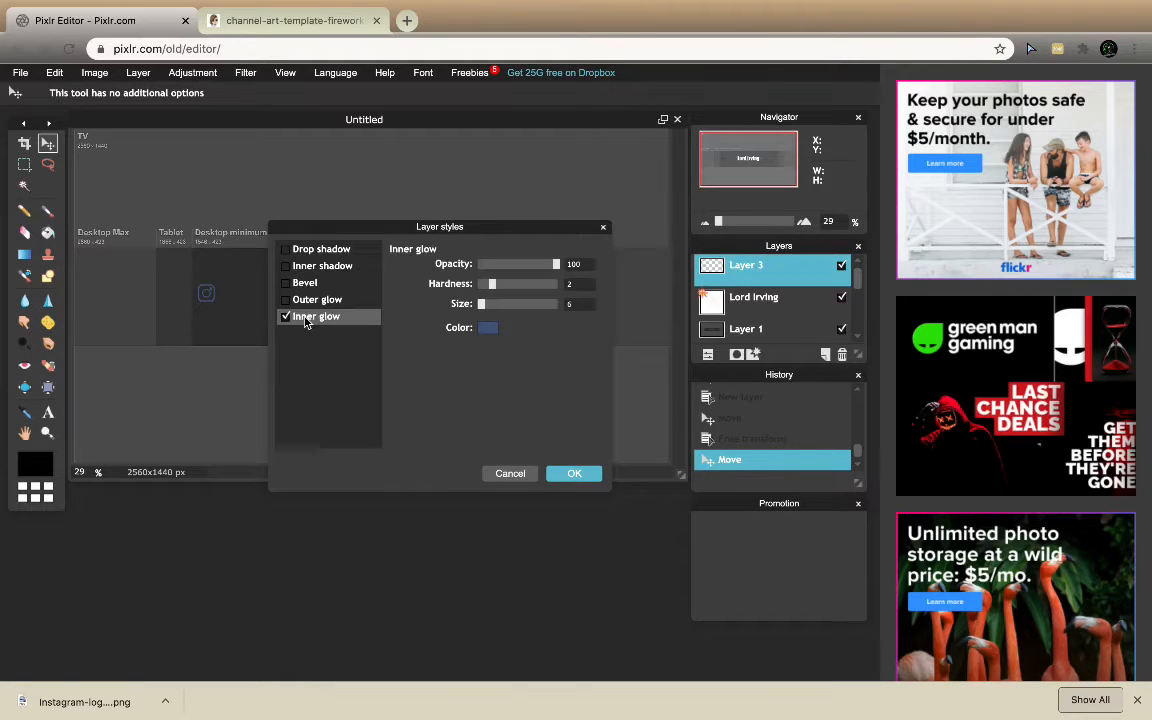
pyautogui.click(487, 327)
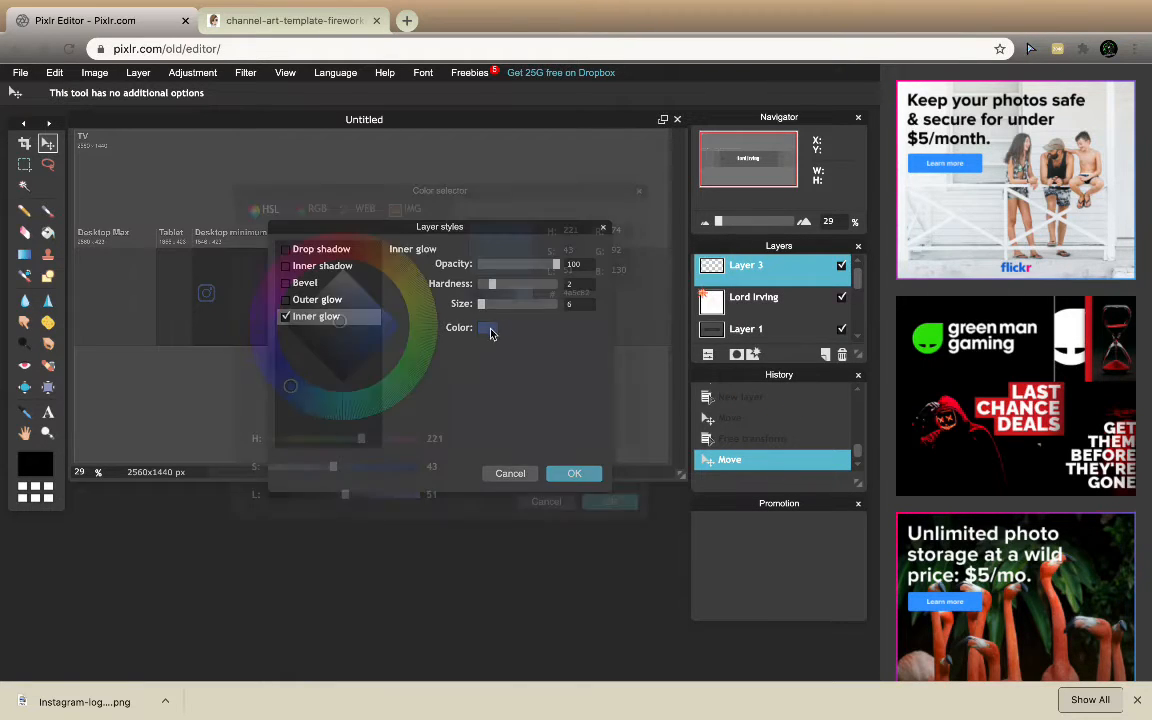
pyautogui.moveTo(340, 322); pyautogui.dragTo(349, 247)
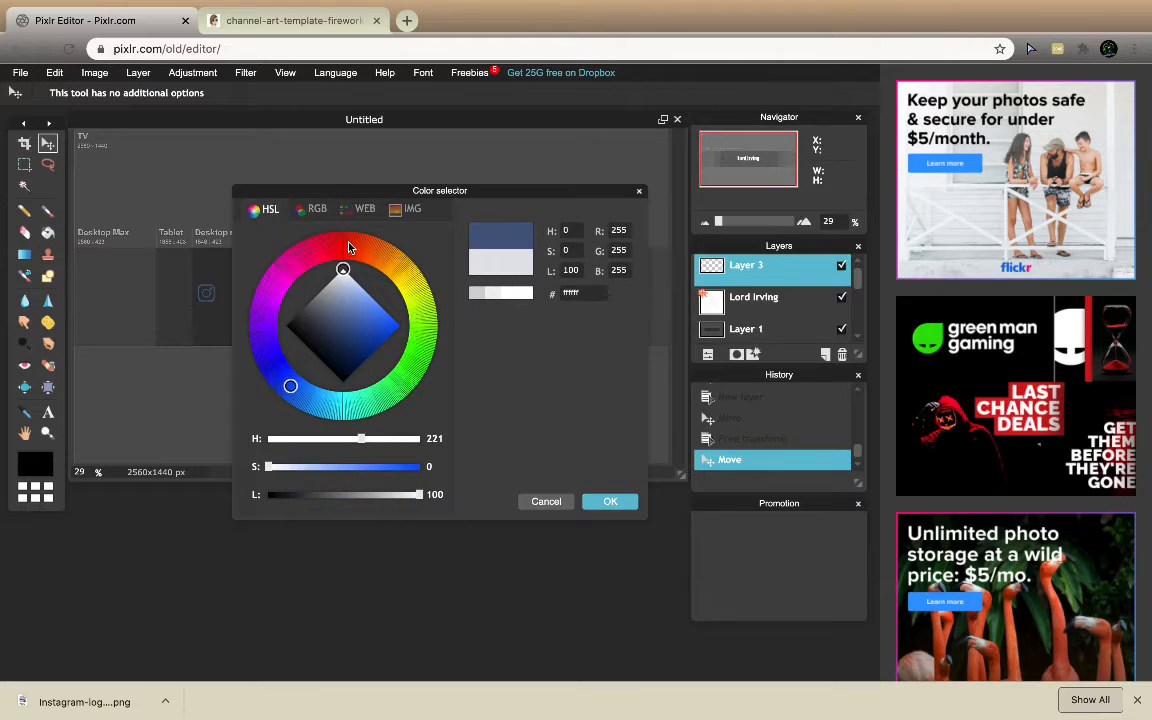
pyautogui.click(606, 502)
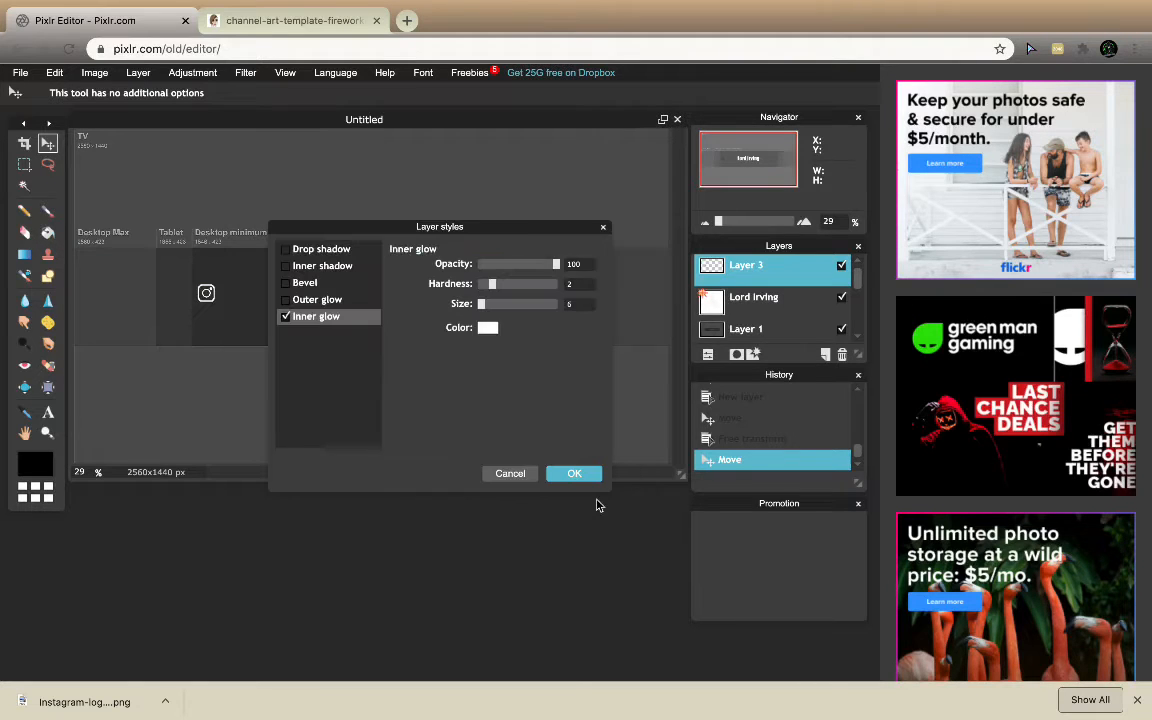
pyautogui.moveTo(494, 286); pyautogui.dragTo(555, 290)
pyautogui.moveTo(481, 305); pyautogui.dragTo(571, 310)
# Step: Add a drop shadow to the Instagram logo layer with opacity 100, distance 5 and size 5
pyautogui.click(295, 255)
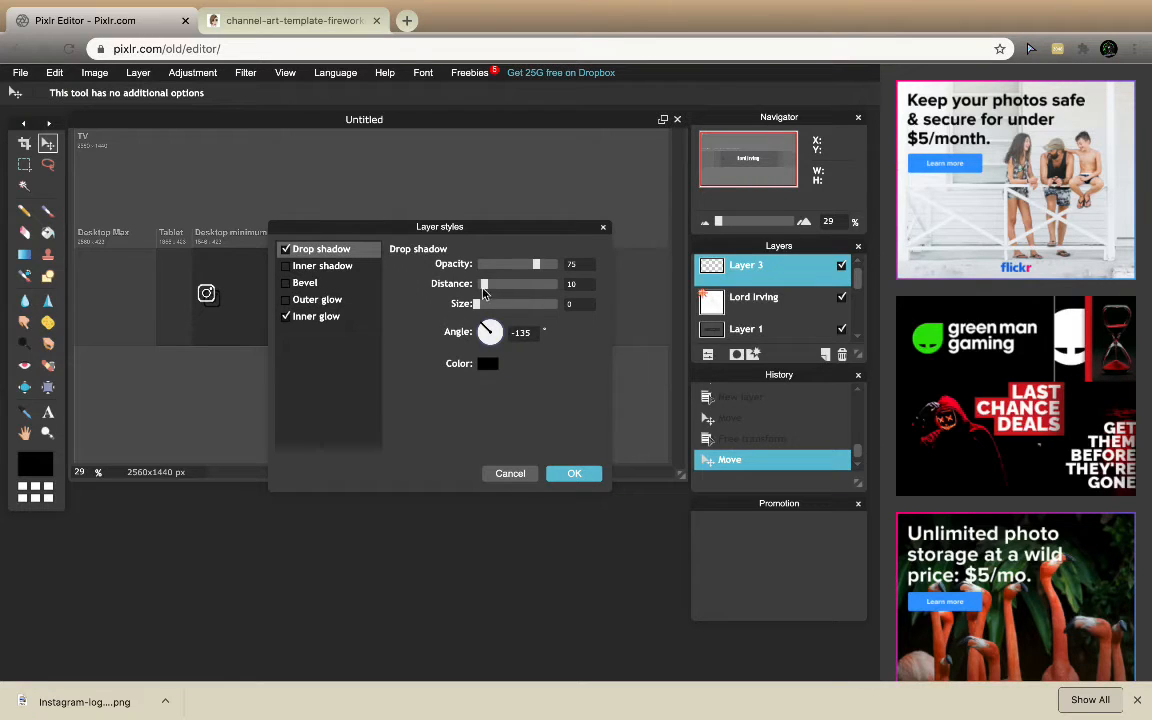
pyautogui.moveTo(483, 291); pyautogui.dragTo(481, 290)
pyautogui.moveTo(536, 264); pyautogui.dragTo(571, 265)
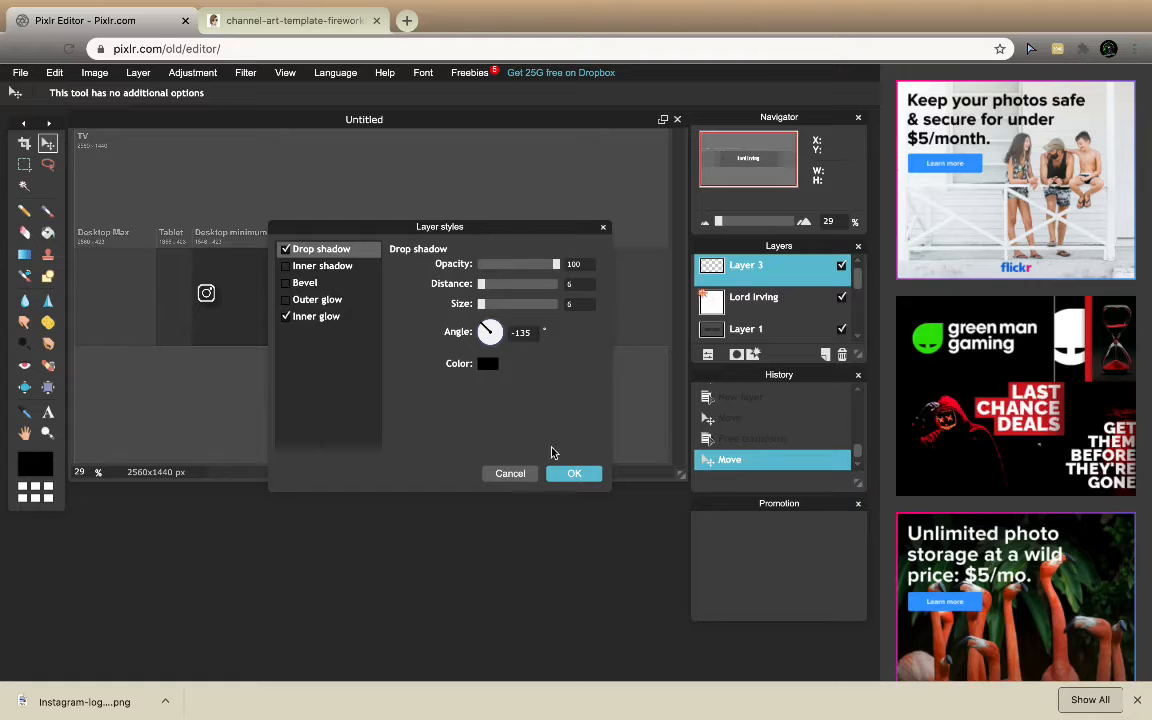
pyautogui.click(576, 473)
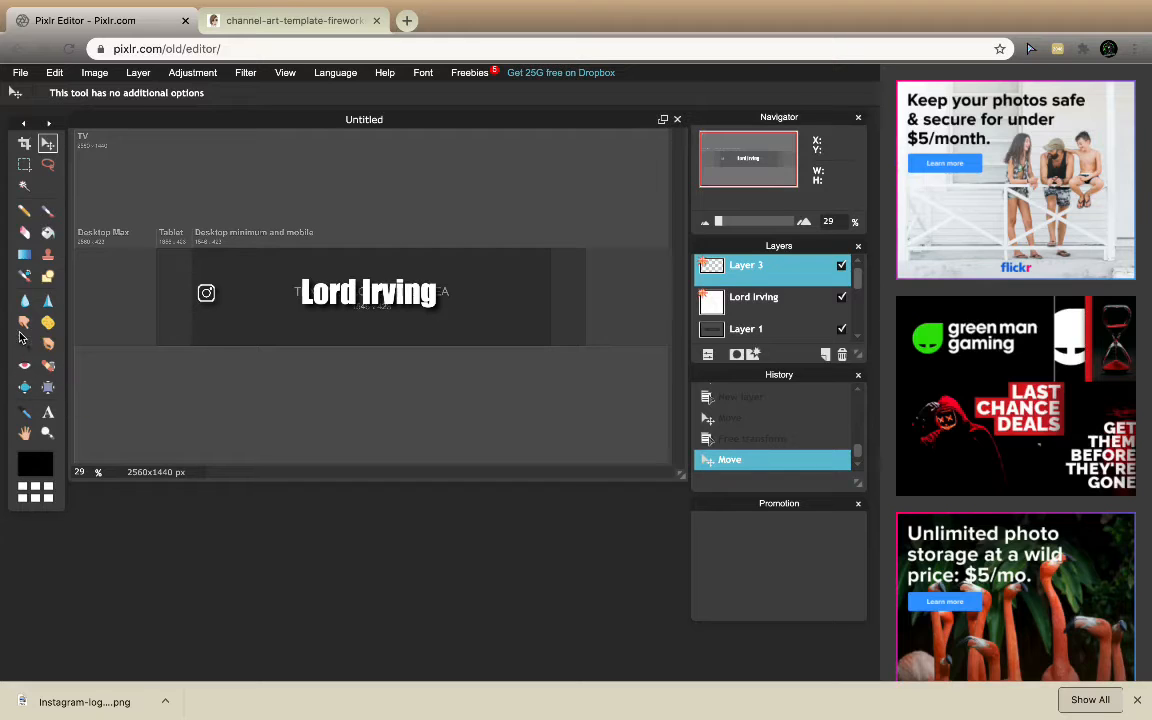
# Step: Add the Instagram handle as a new text layer near the logo and colour it white (ffffff)
pyautogui.click(46, 412)
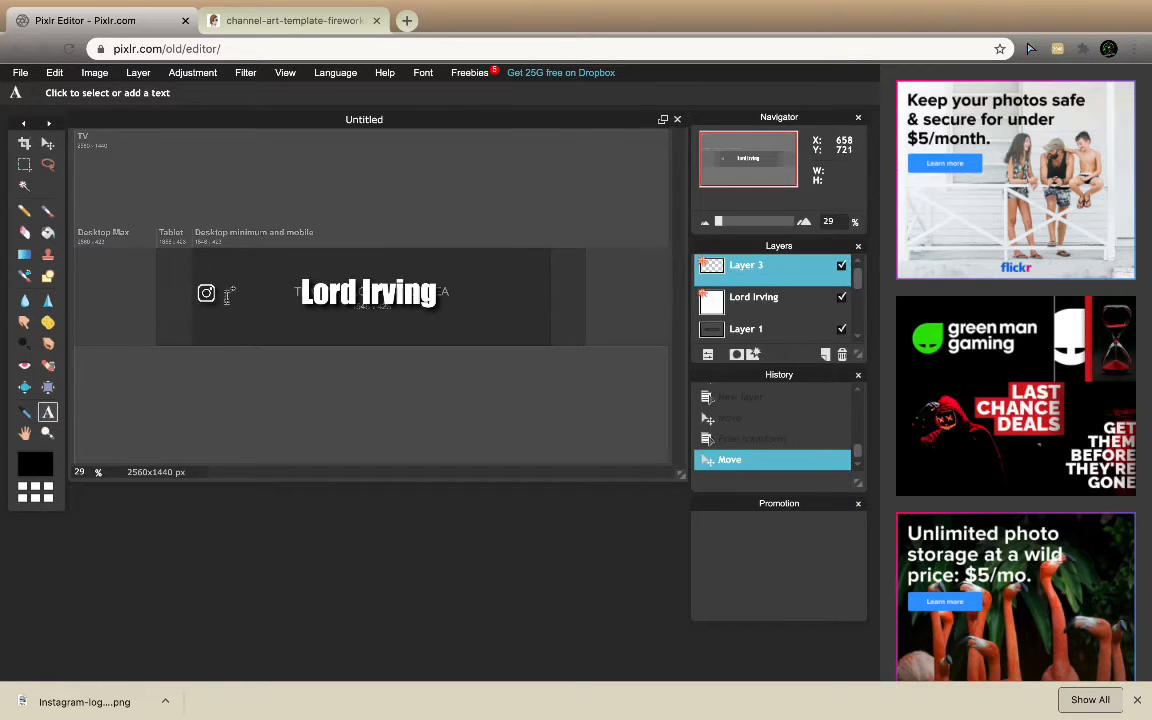
pyautogui.click(224, 263)
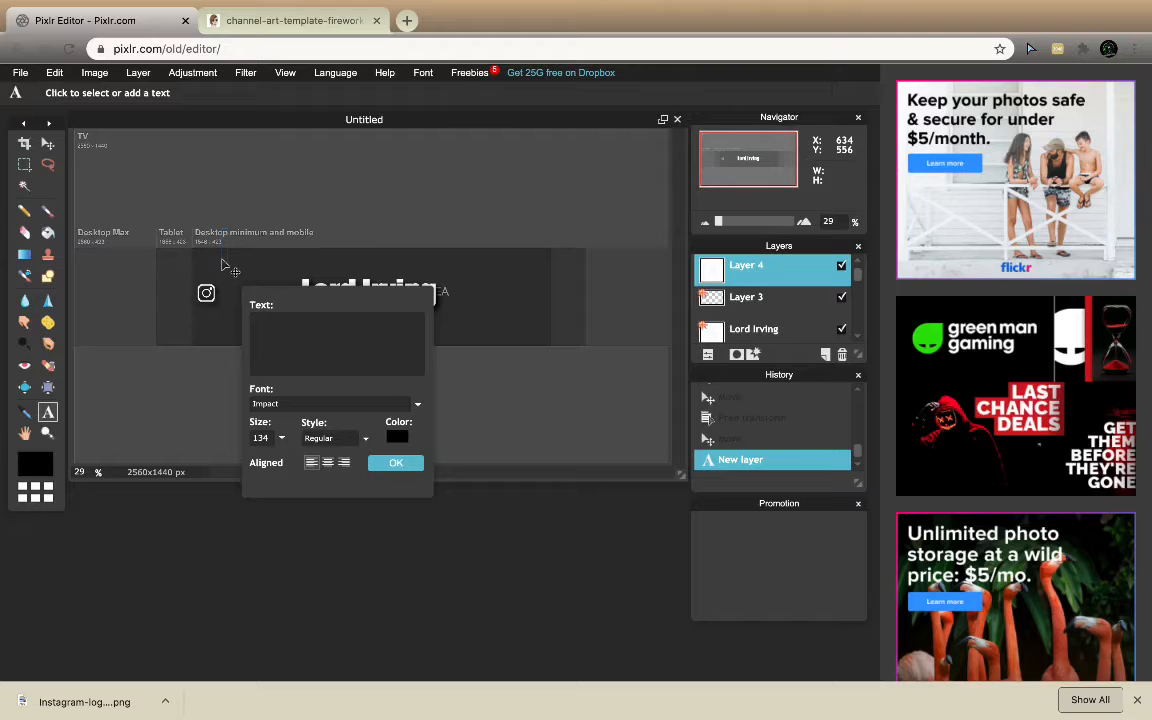
pyautogui.write('LordIr')
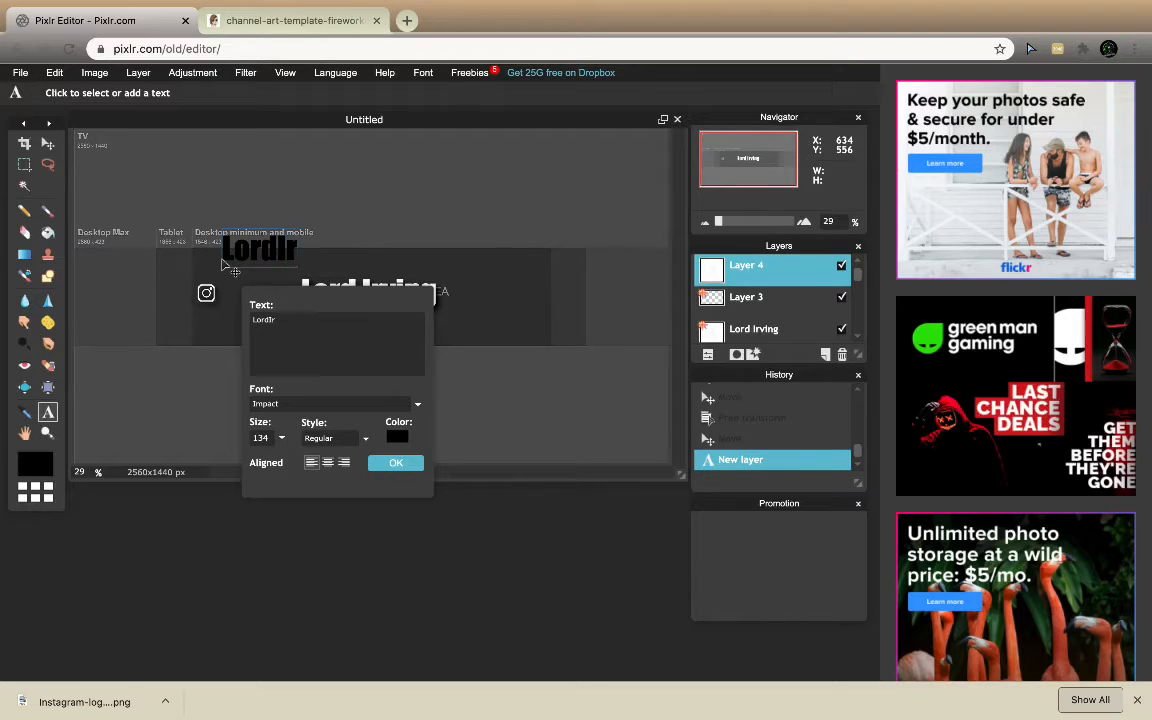
pyautogui.write('ving')
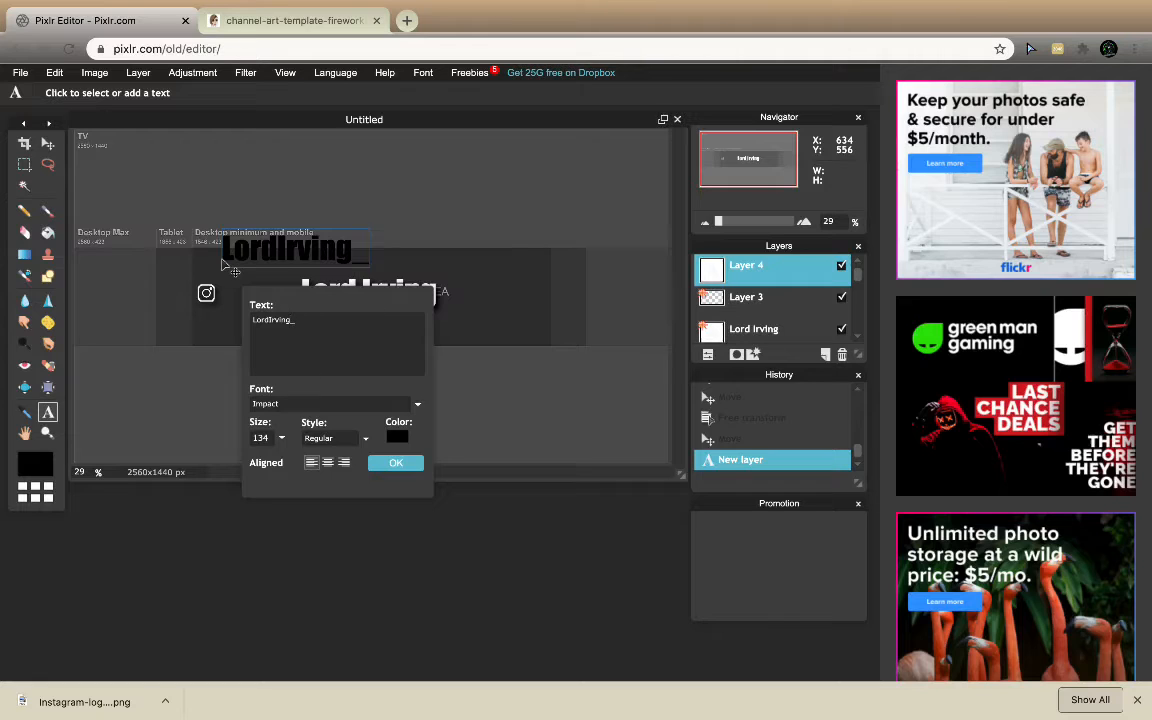
pyautogui.write('_YT')
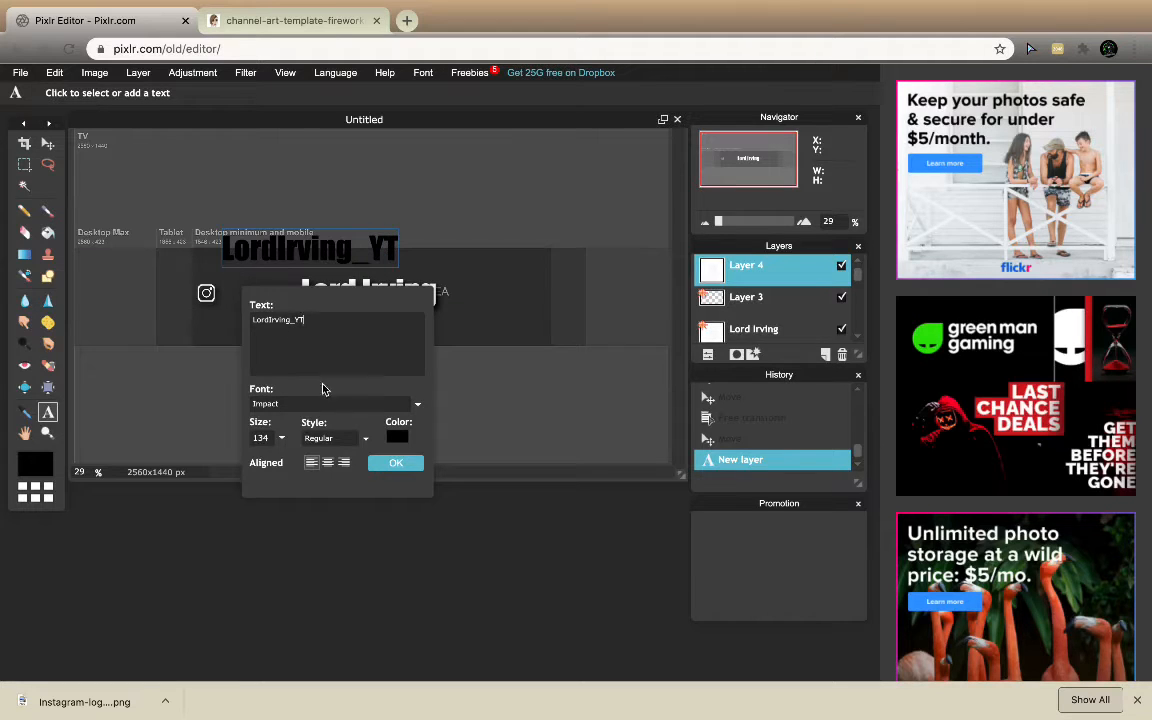
pyautogui.click(399, 438)
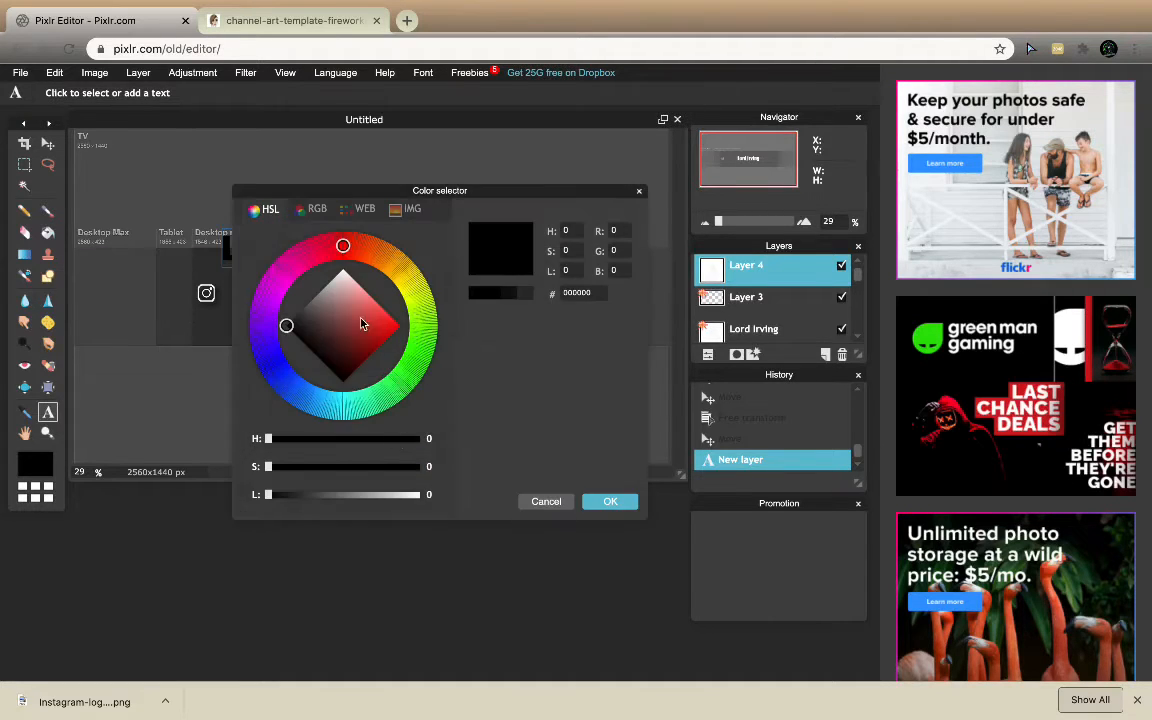
pyautogui.moveTo(321, 248)
pyautogui.mouseDown()
pyautogui.moveTo(340, 237)
pyautogui.moveTo(347, 246)
pyautogui.mouseUp()
pyautogui.moveTo(290, 328); pyautogui.dragTo(343, 269)
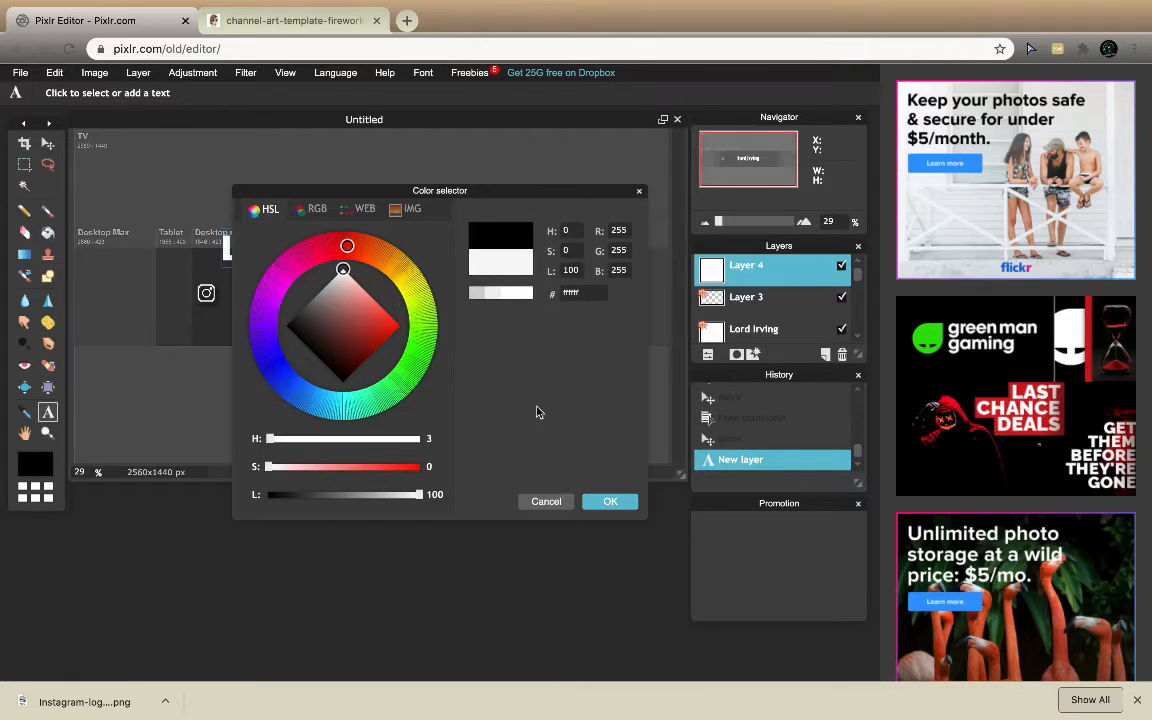
pyautogui.click(607, 502)
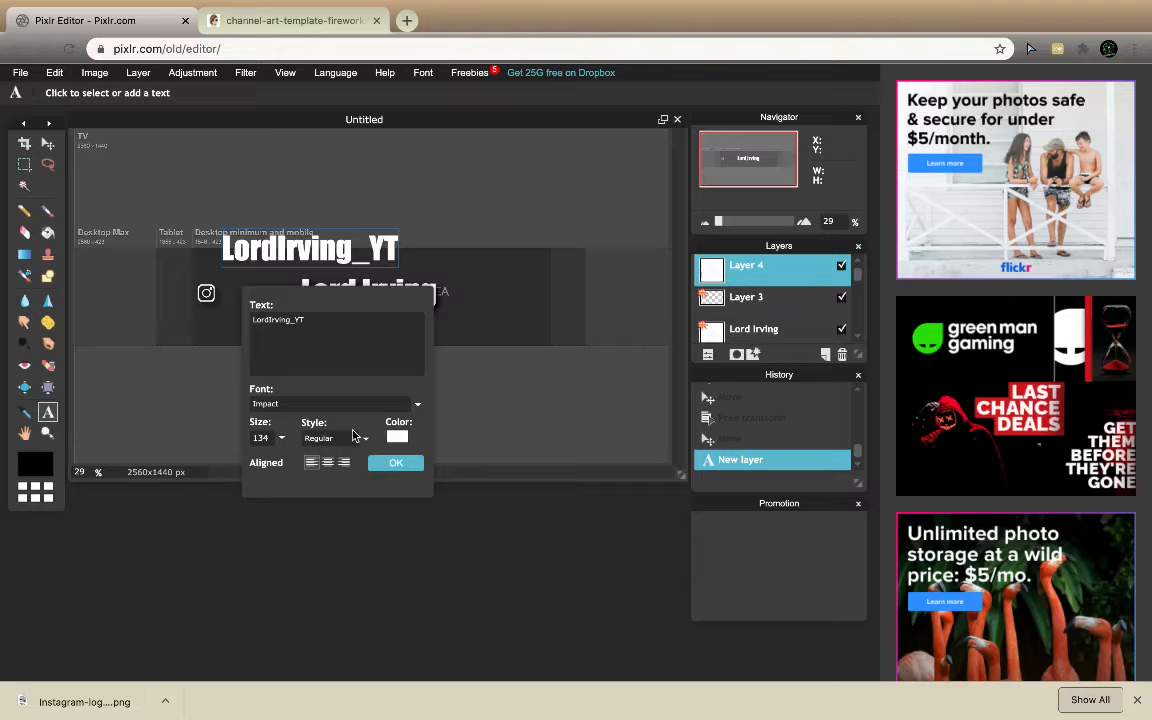
# Step: Set the Instagram handle text to size 35 in the American Typewriter font
pyautogui.click(280, 440)
pyautogui.moveTo(217, 467); pyautogui.dragTo(208, 467)
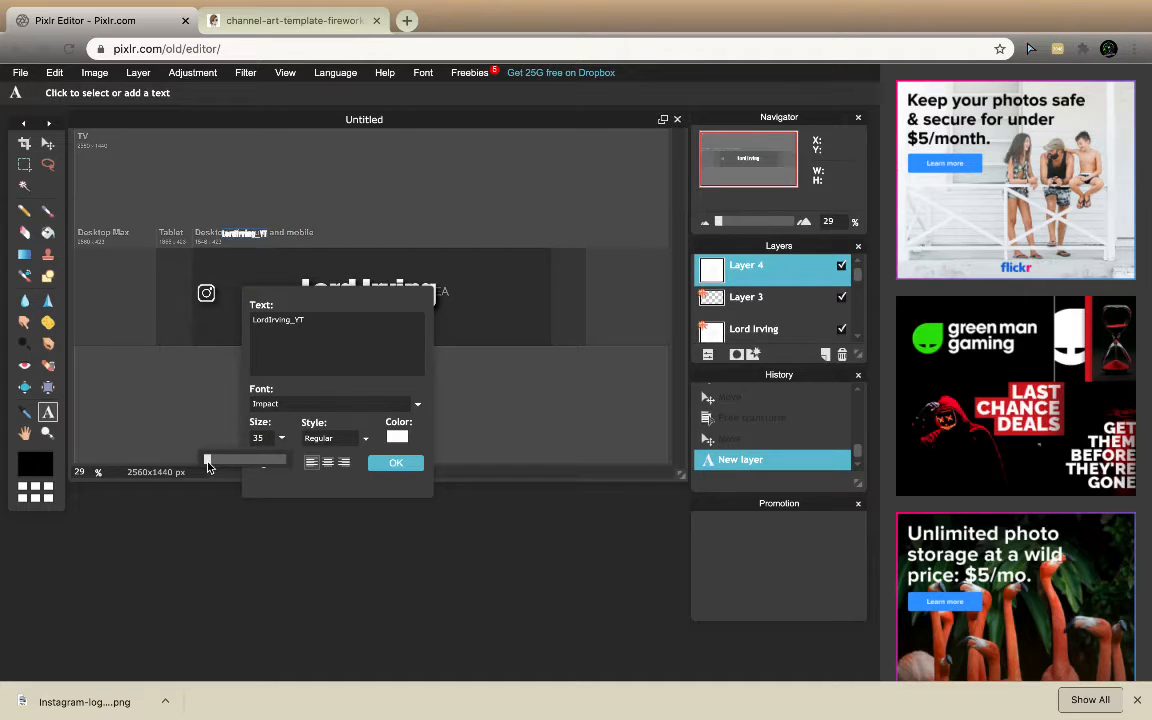
pyautogui.click(316, 404)
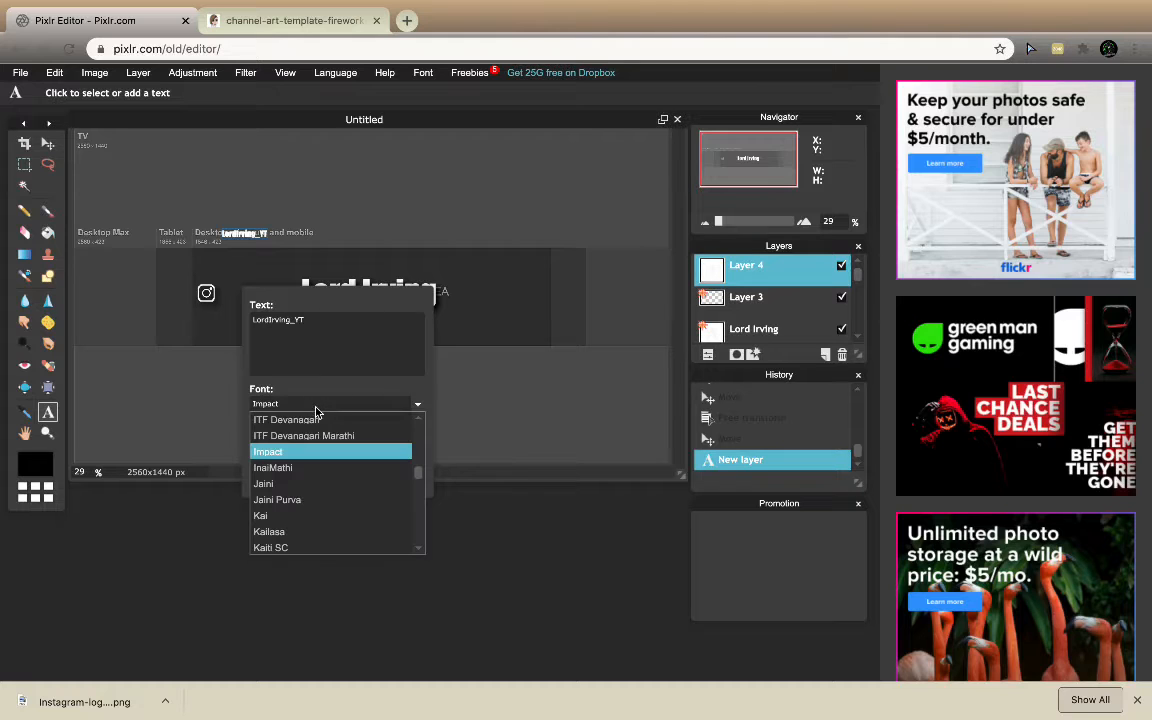
pyautogui.scroll(15, 293, 483)
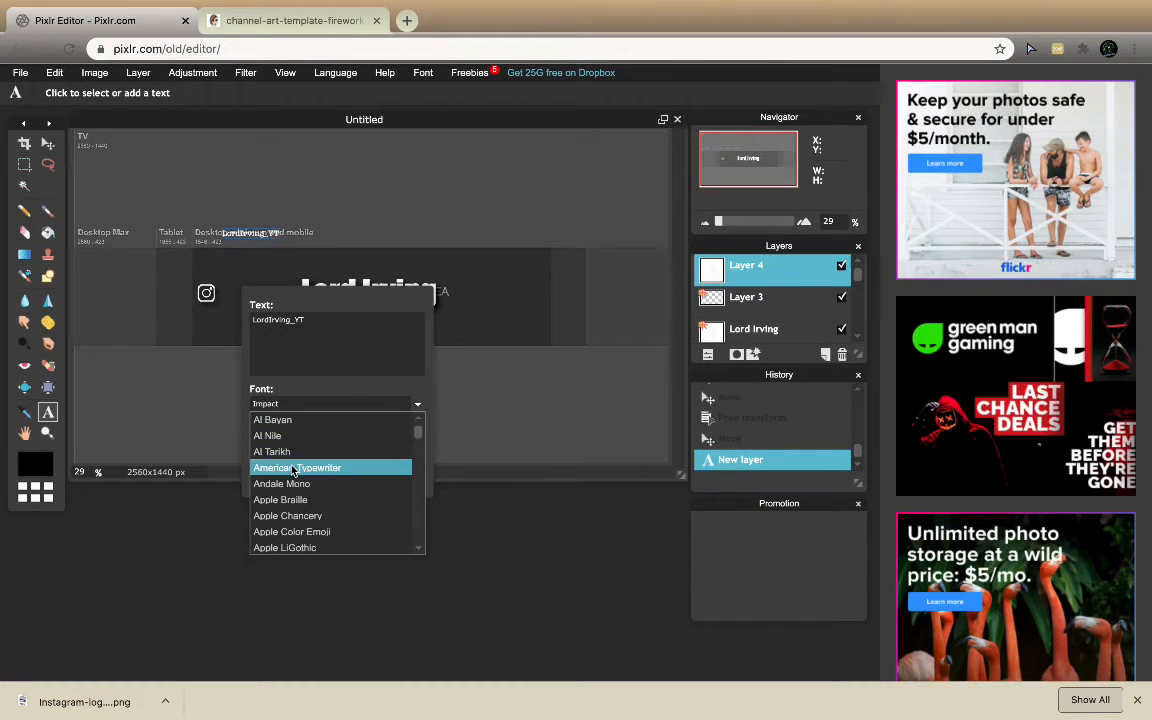
pyautogui.click(291, 468)
pyautogui.click(393, 463)
# Step: Change the font of the large channel name text to Hindsight 2020
pyautogui.click(372, 291)
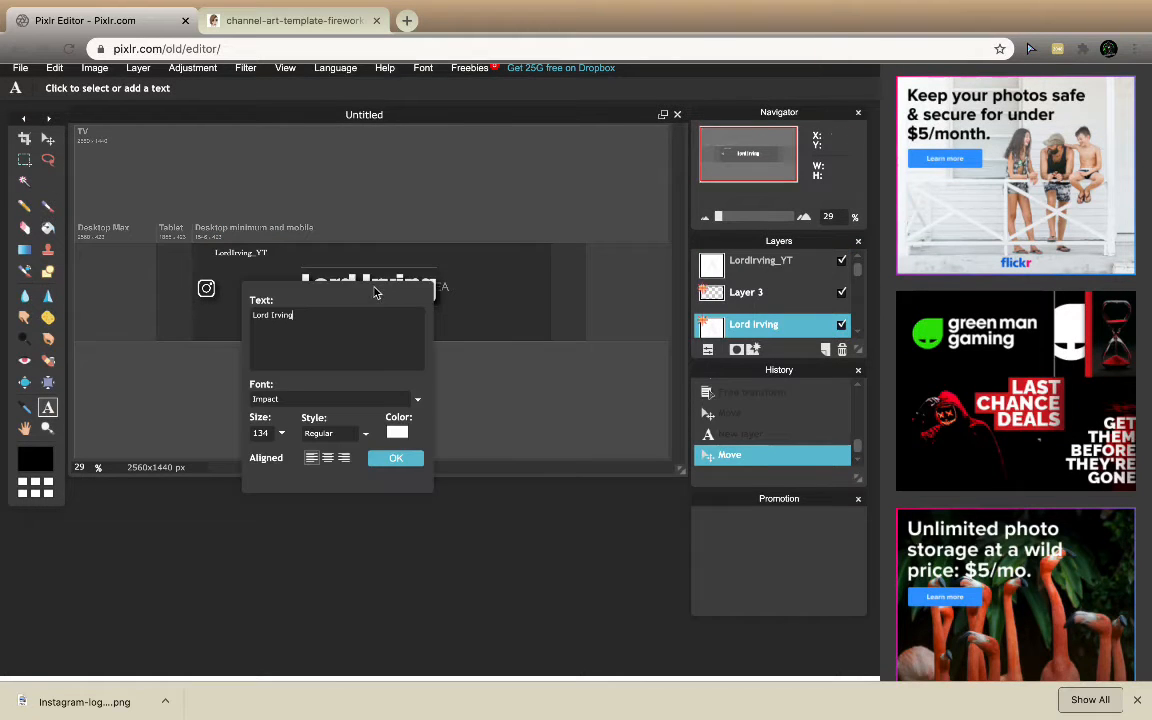
pyautogui.click(324, 401)
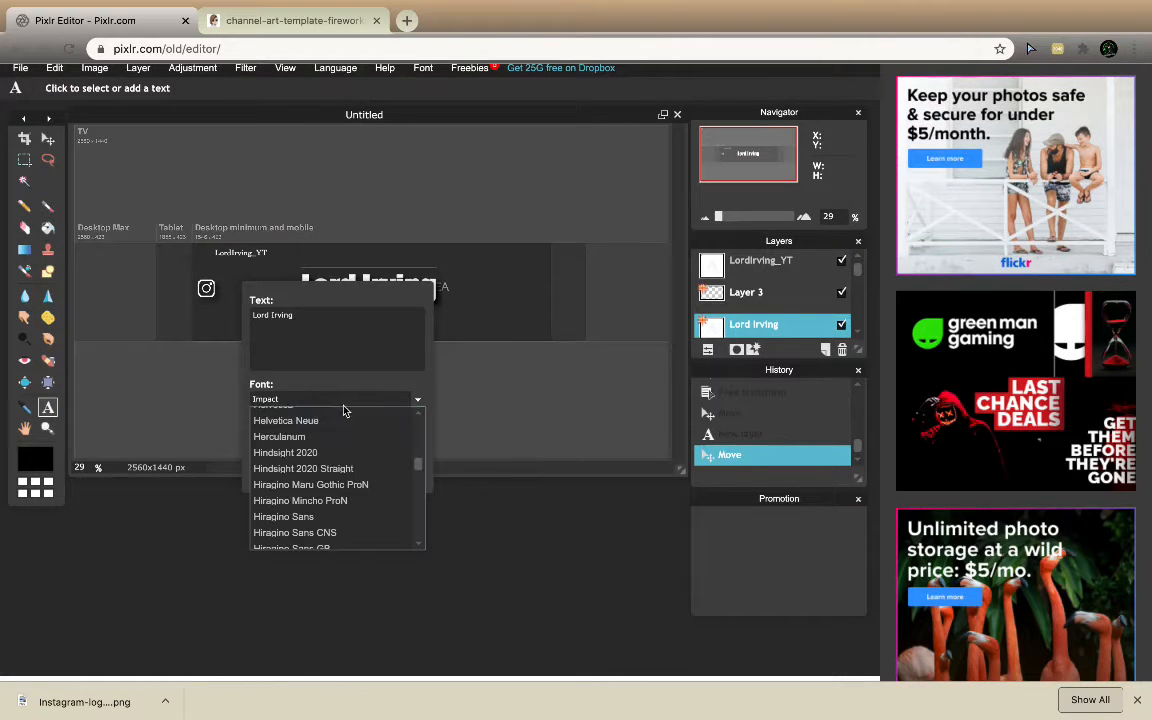
pyautogui.click(322, 455)
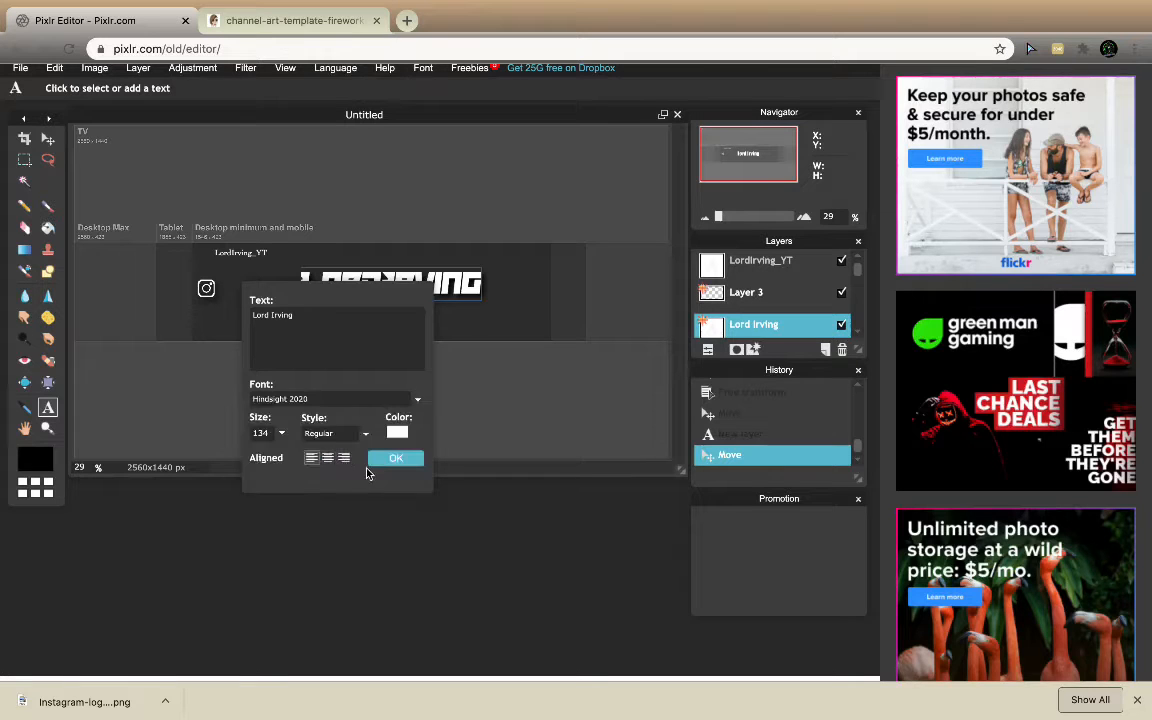
pyautogui.click(396, 457)
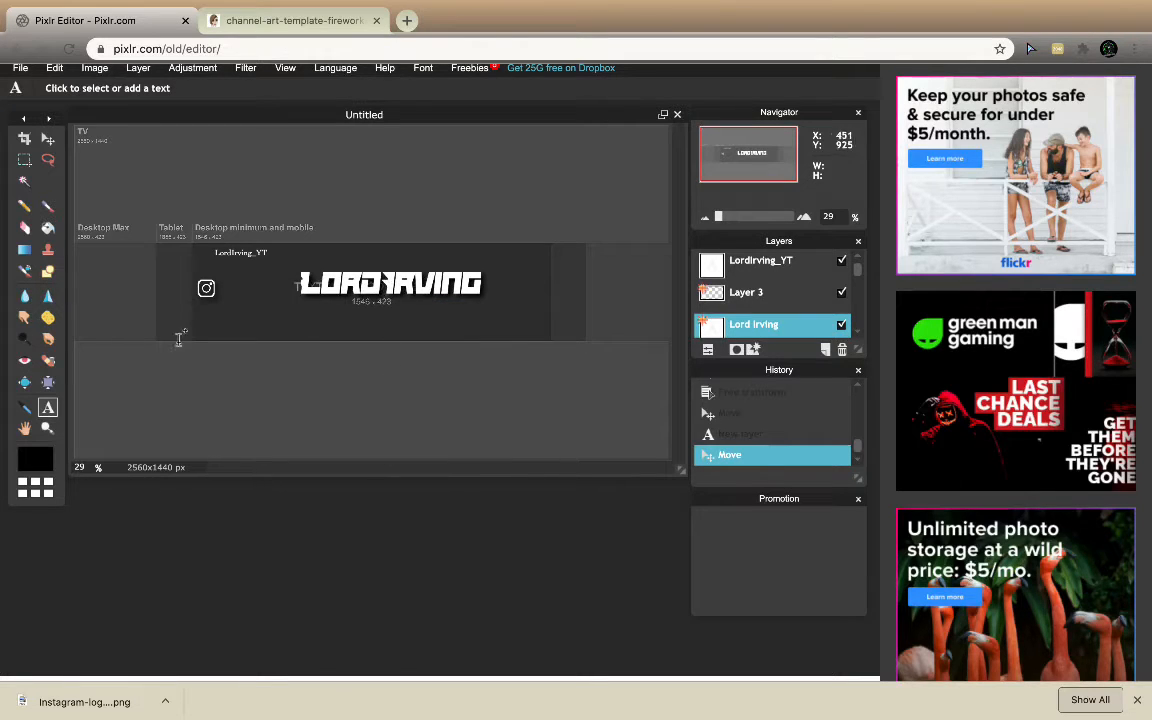
# Step: Centre the large channel name text in the banner's middle strip and place the handle text directly beside the Instagram logo
pyautogui.click(47, 139)
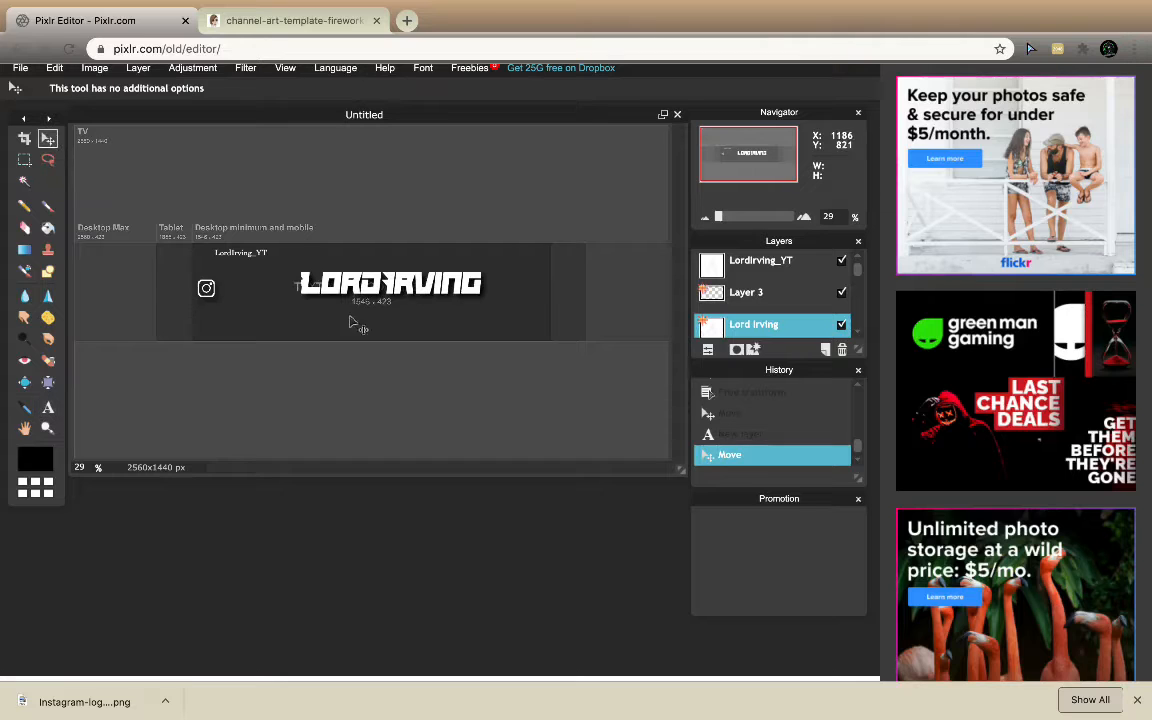
pyautogui.moveTo(383, 285)
pyautogui.mouseDown()
pyautogui.moveTo(357, 306)
pyautogui.moveTo(366, 297)
pyautogui.mouseUp()
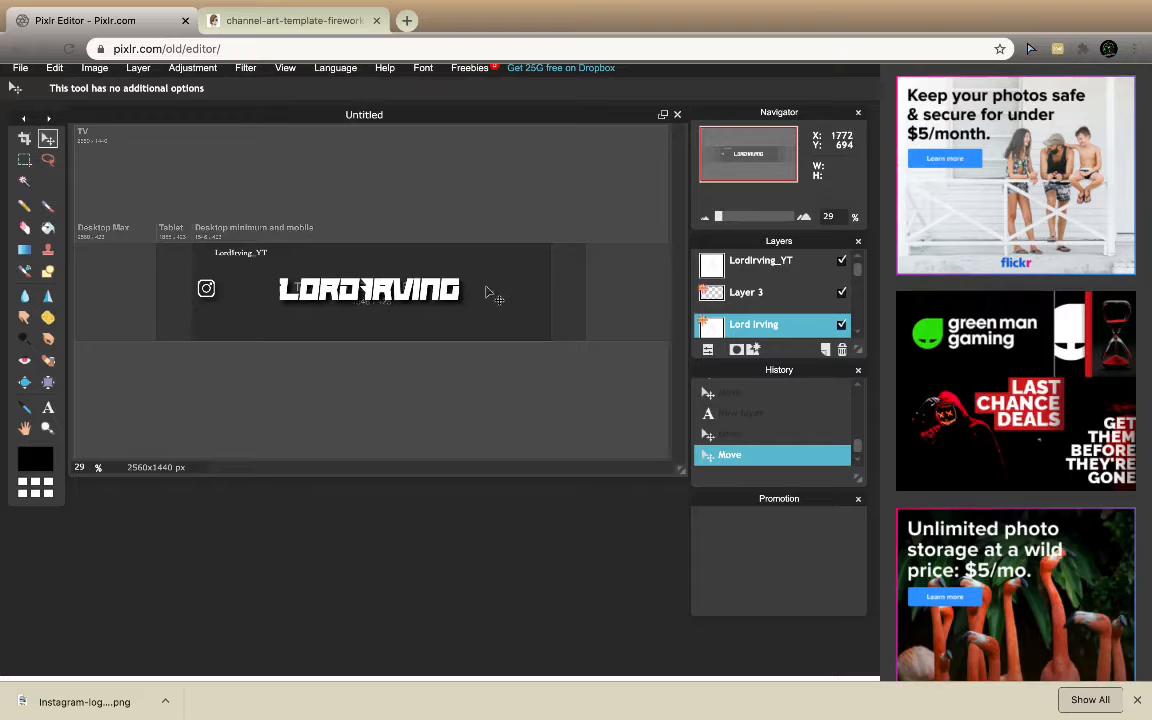
pyautogui.click(760, 262)
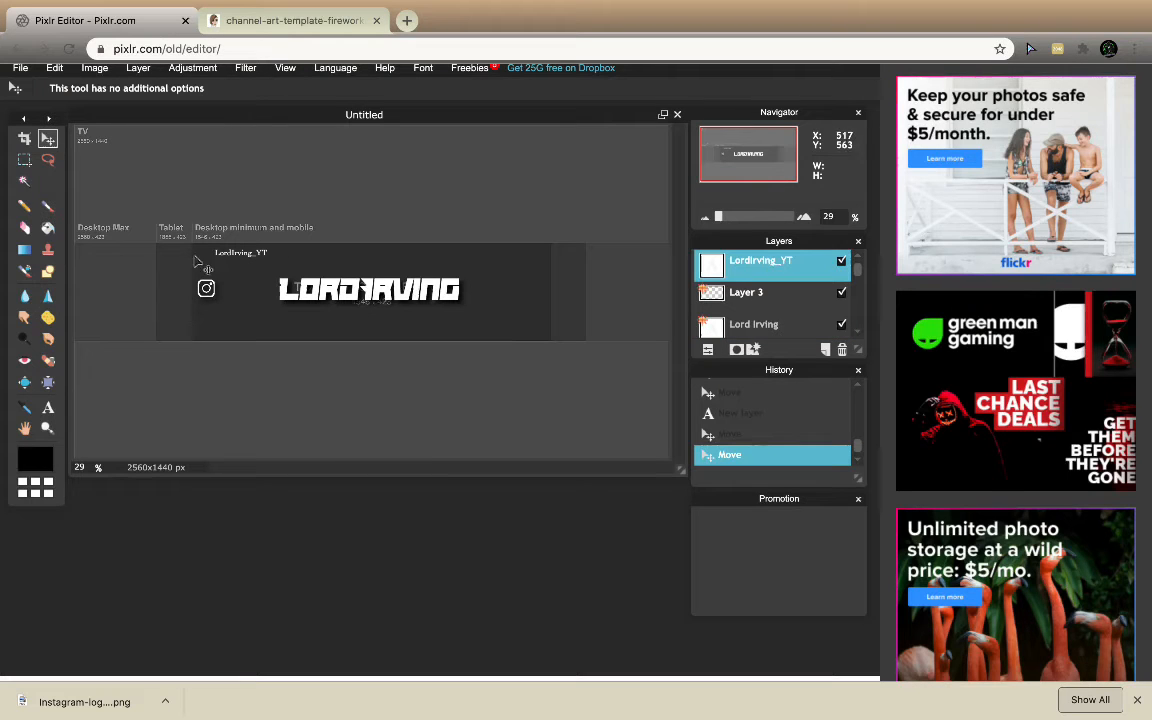
pyautogui.moveTo(220, 240); pyautogui.dragTo(240, 294)
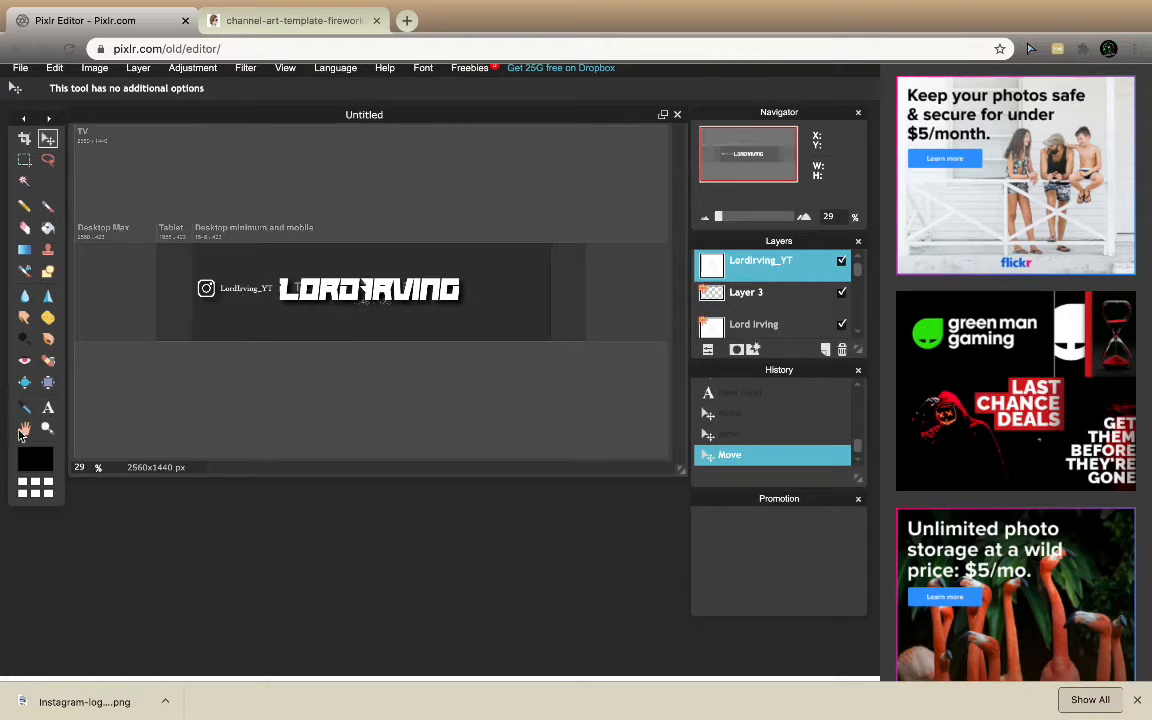
# Step: Change the font of the Instagram handle text to Impact
pyautogui.click(47, 407)
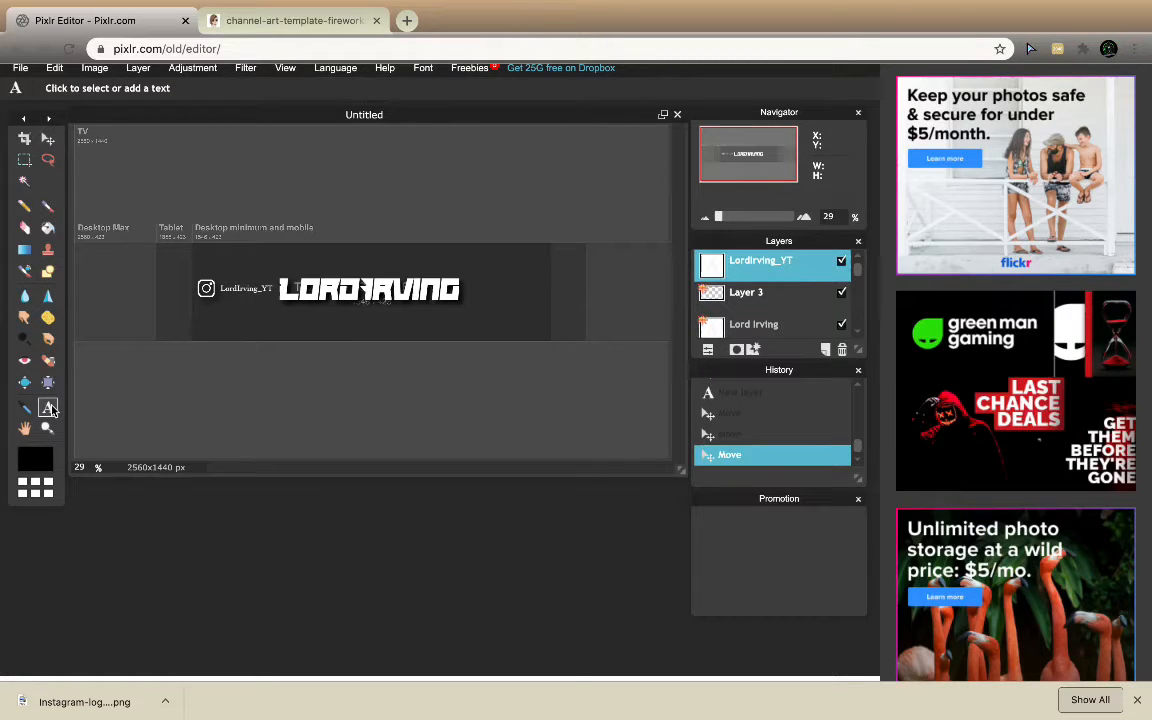
pyautogui.click(223, 268)
pyautogui.click(418, 401)
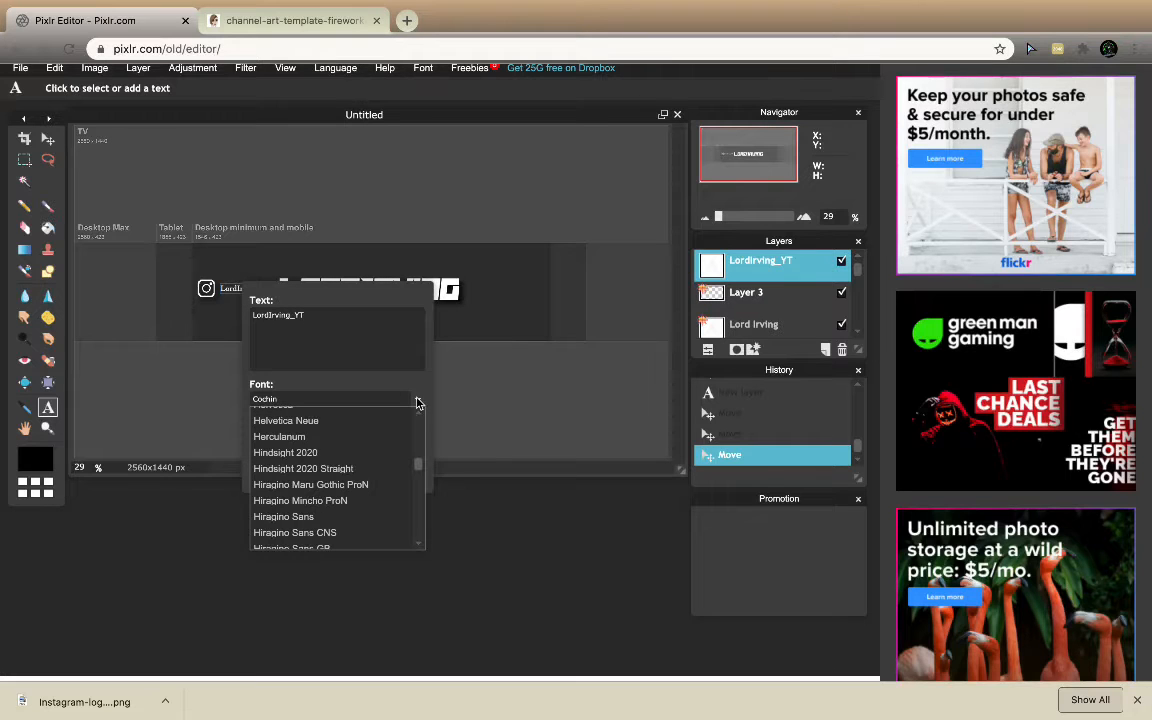
pyautogui.click(426, 481)
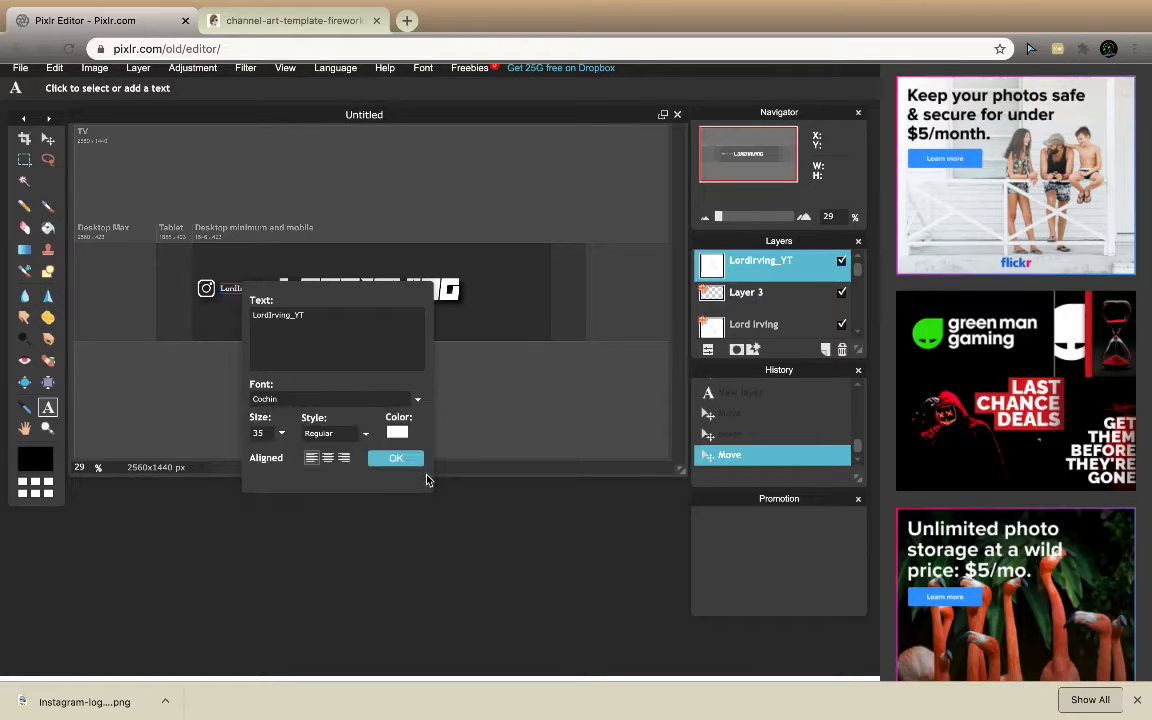
pyautogui.click(358, 405)
pyautogui.scroll(-5, 419, 466)
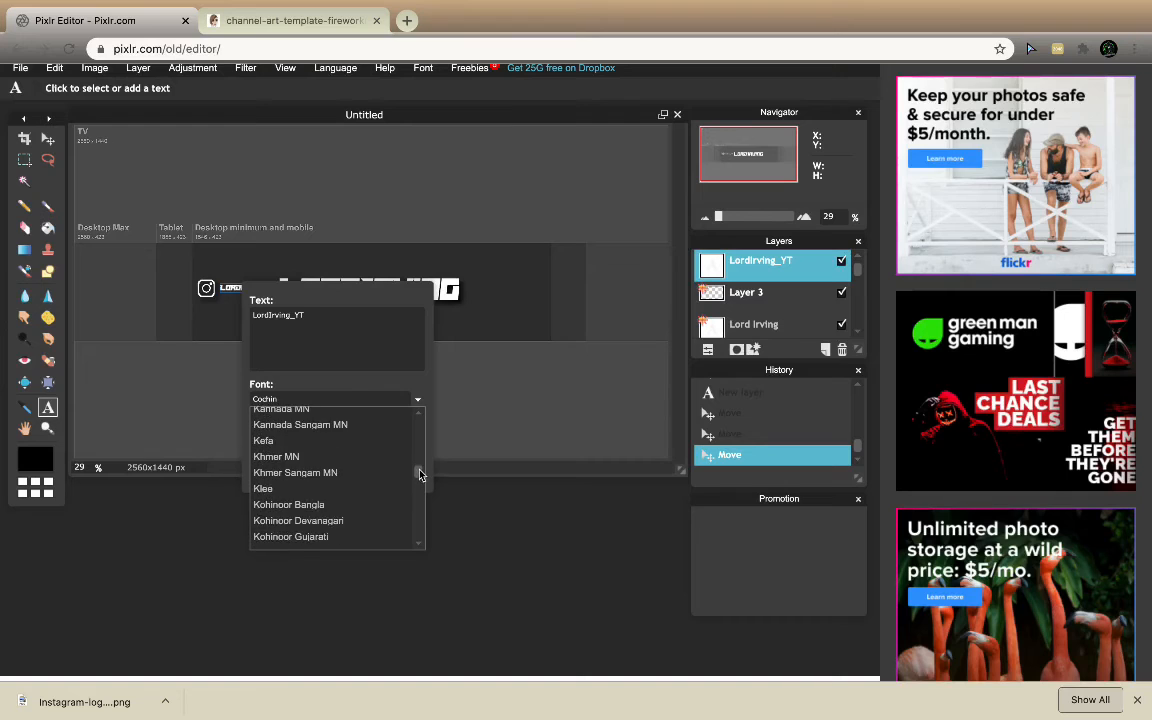
pyautogui.scroll(3, 419, 470)
pyautogui.click(316, 447)
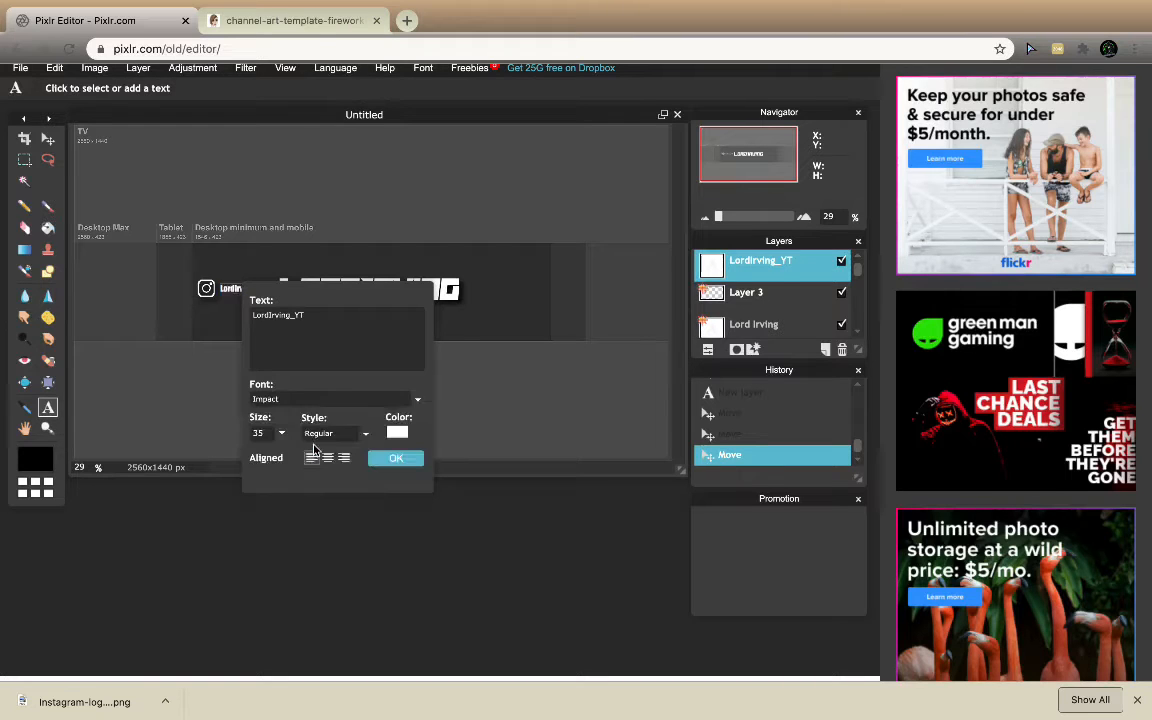
pyautogui.click(396, 459)
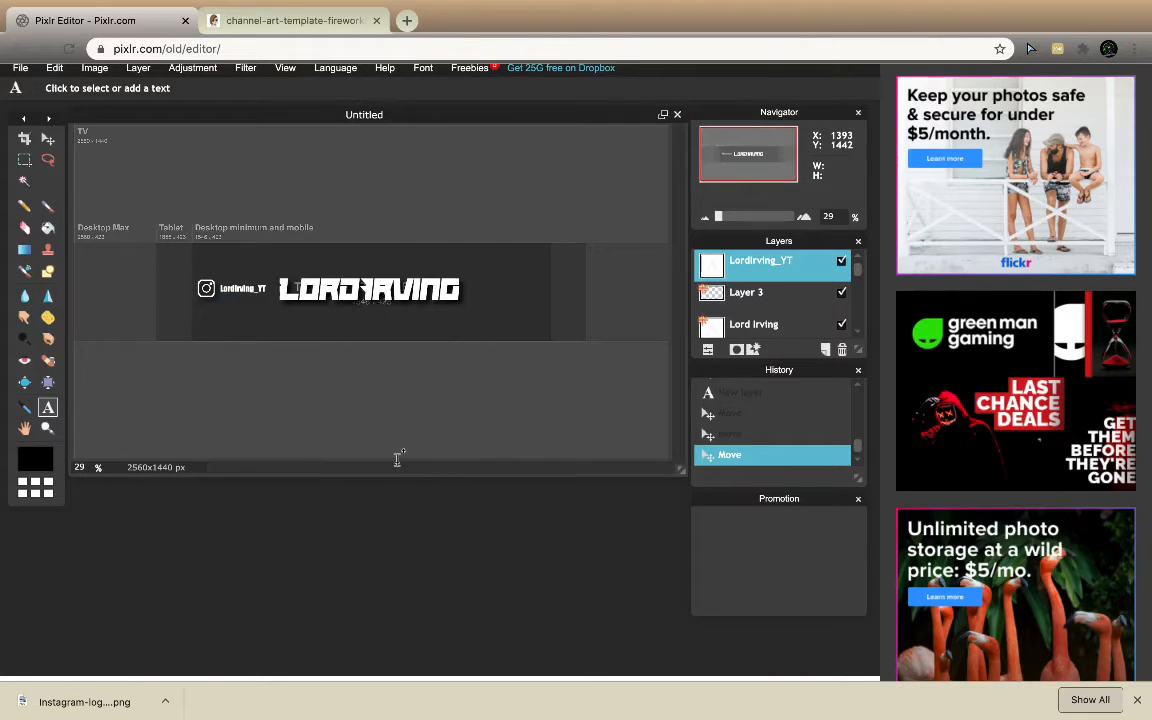
# Step: Add a drop shadow to the Instagram handle layer with opacity 100, distance 6, size 5 and angle -135
pyautogui.rightClick(733, 267)
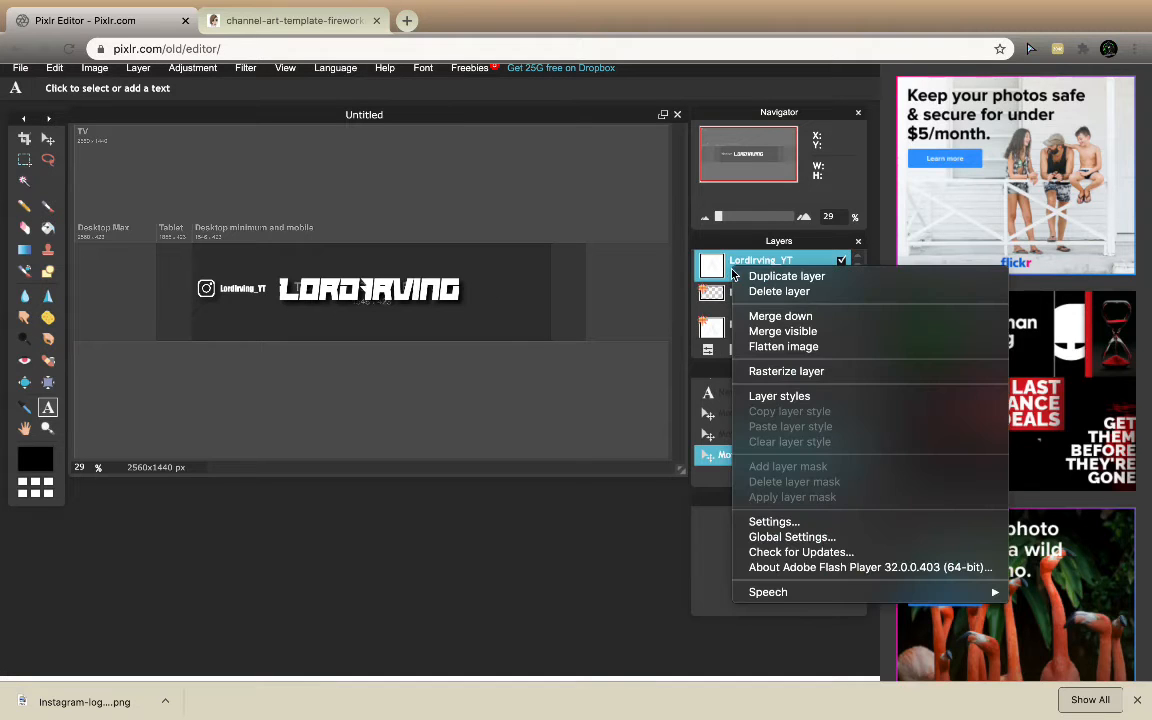
pyautogui.click(757, 396)
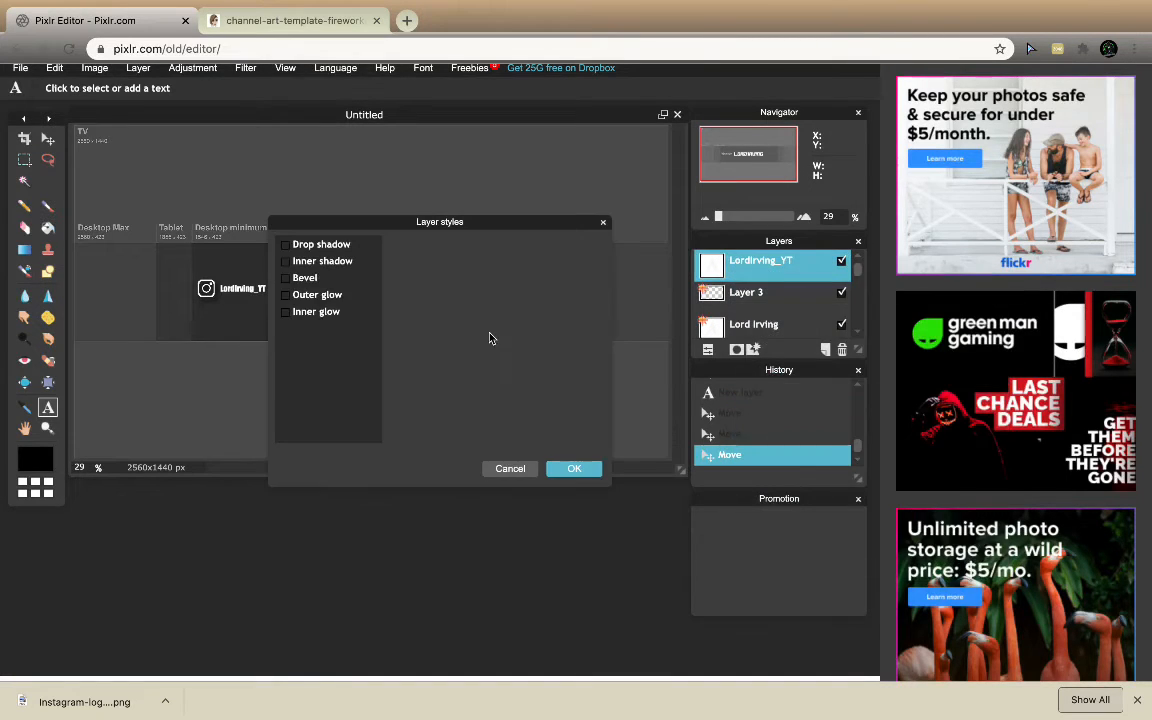
pyautogui.click(287, 245)
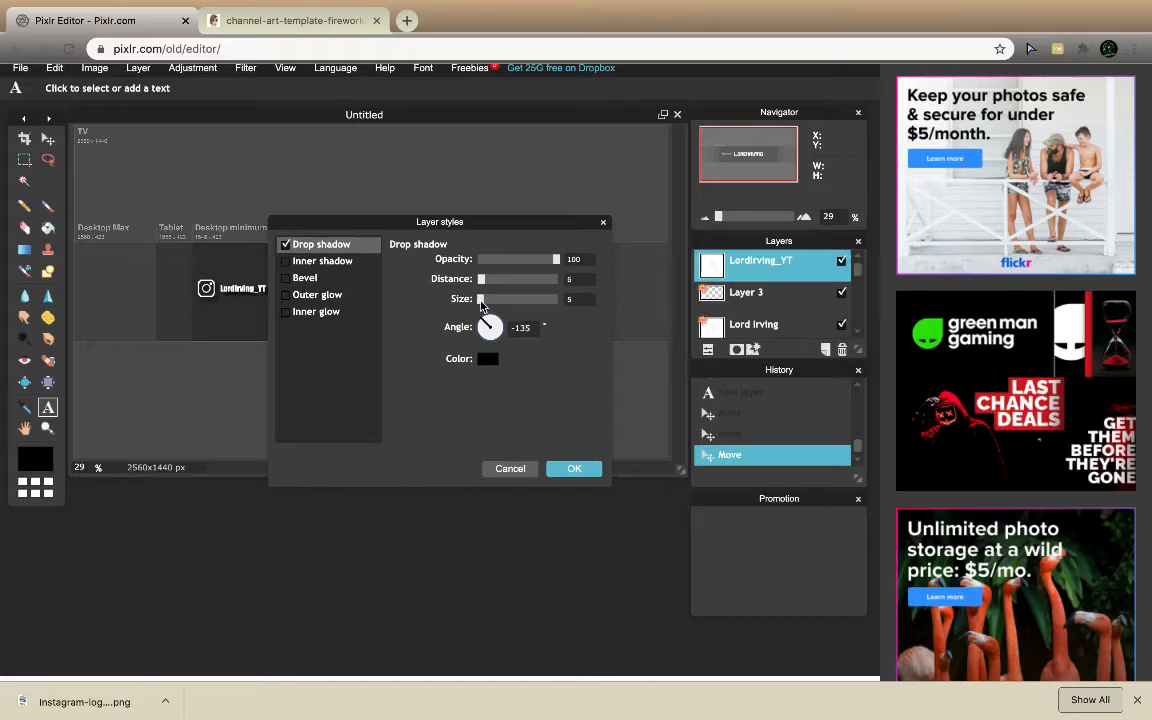
pyautogui.click(570, 469)
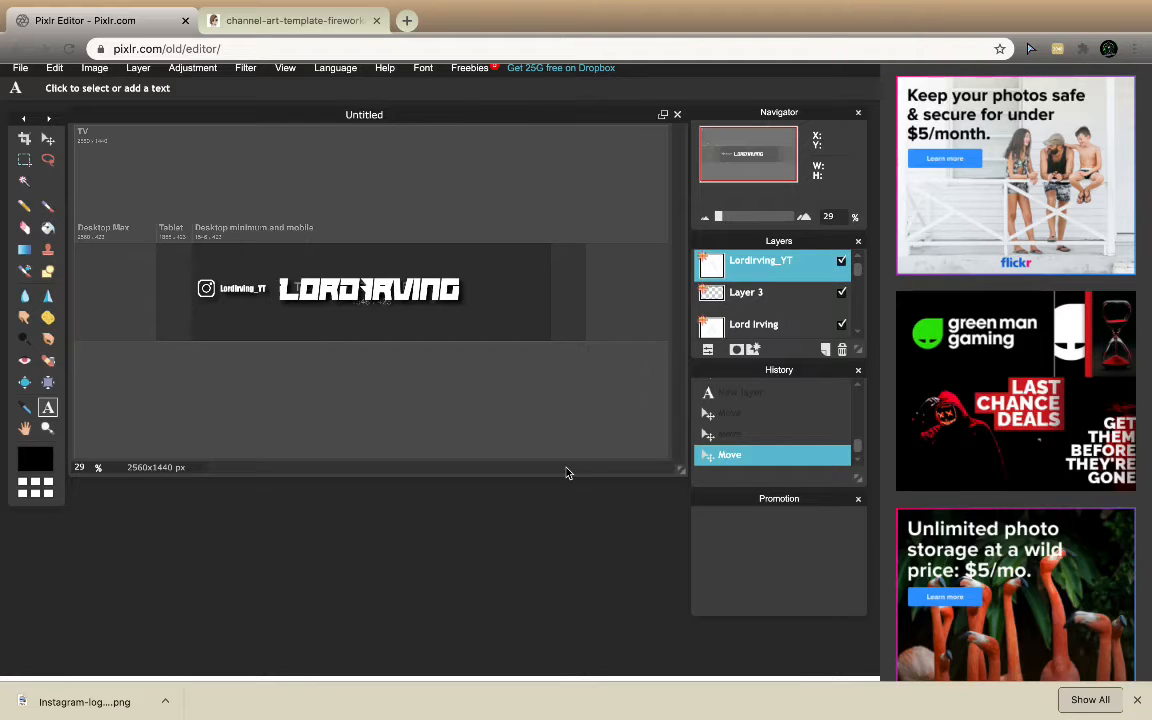
# Step: Cover the areas above and below the banner's middle strip on Layer 1 with filled black rectangles, and hide the layer list
pyautogui.click(47, 271)
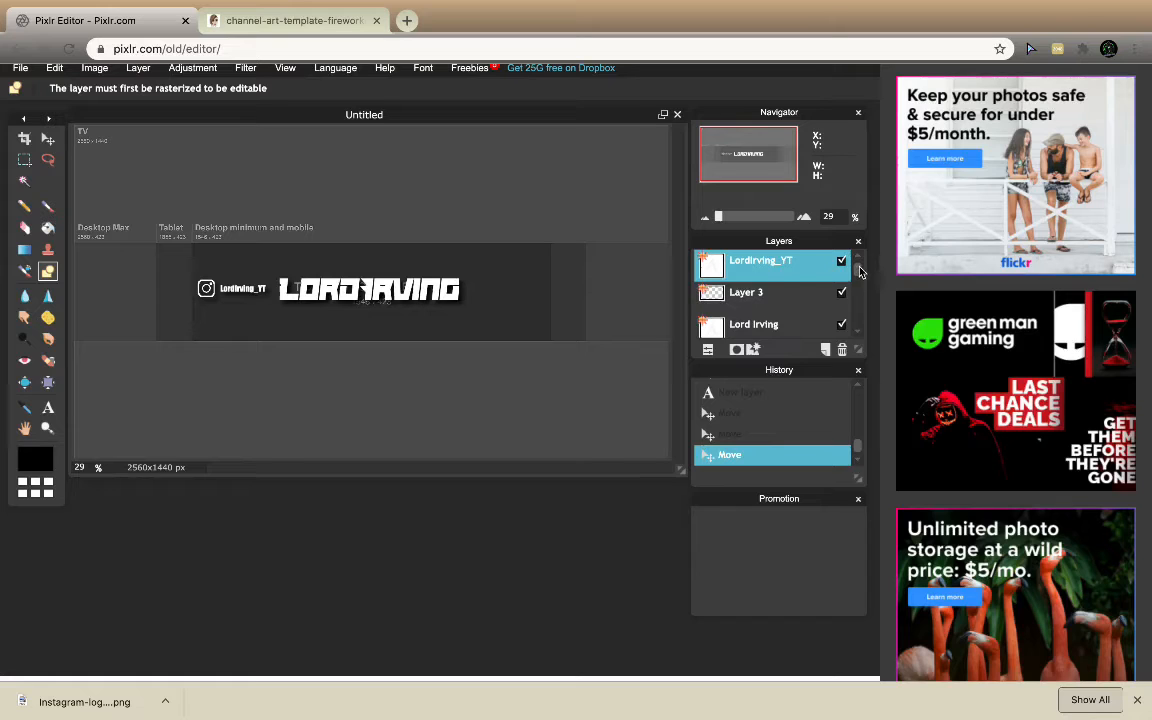
pyautogui.moveTo(858, 271); pyautogui.dragTo(857, 309)
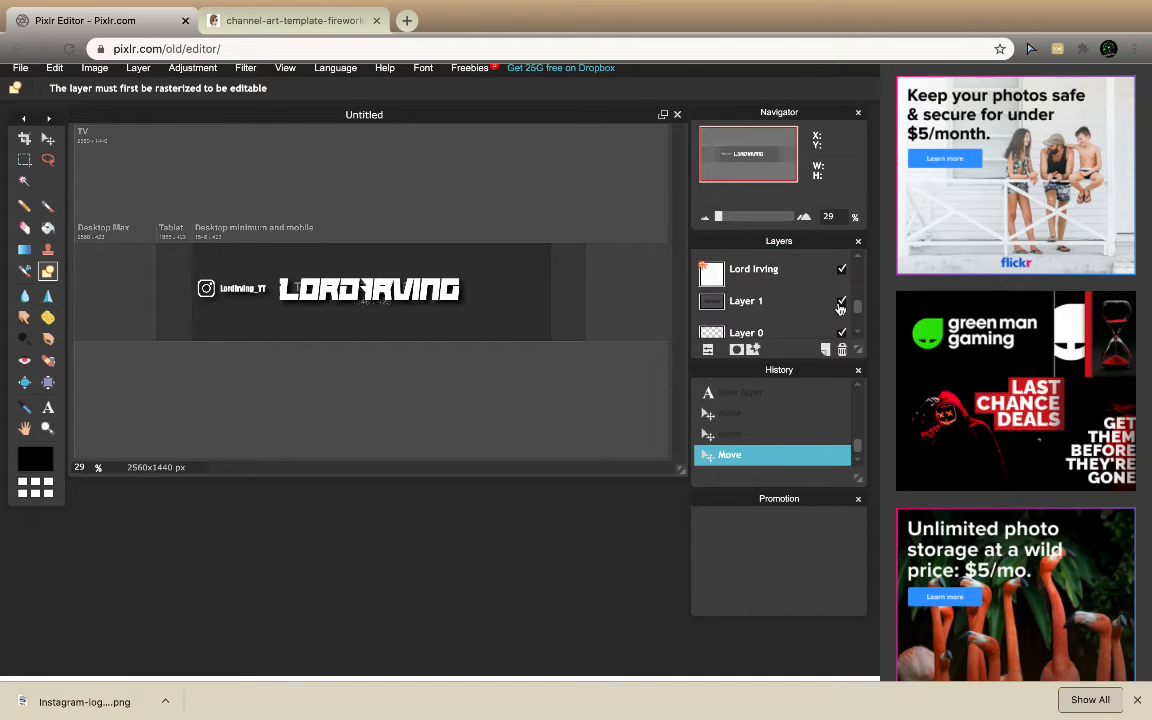
pyautogui.click(779, 303)
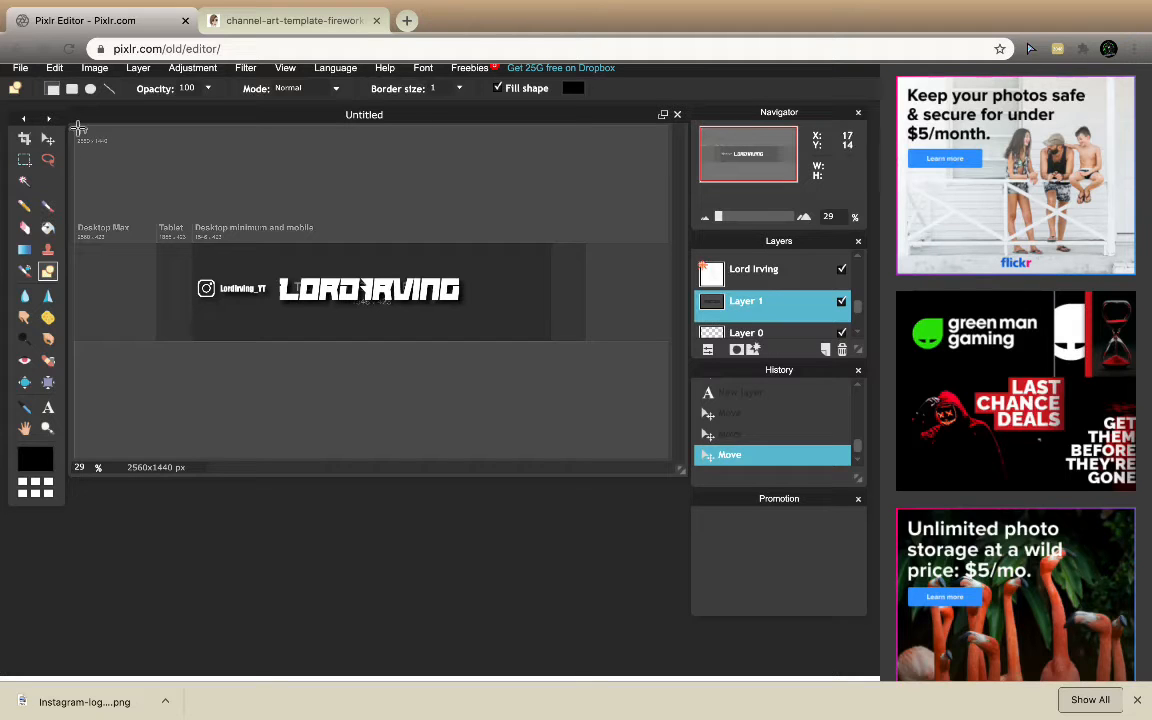
pyautogui.moveTo(75, 123); pyautogui.dragTo(669, 241)
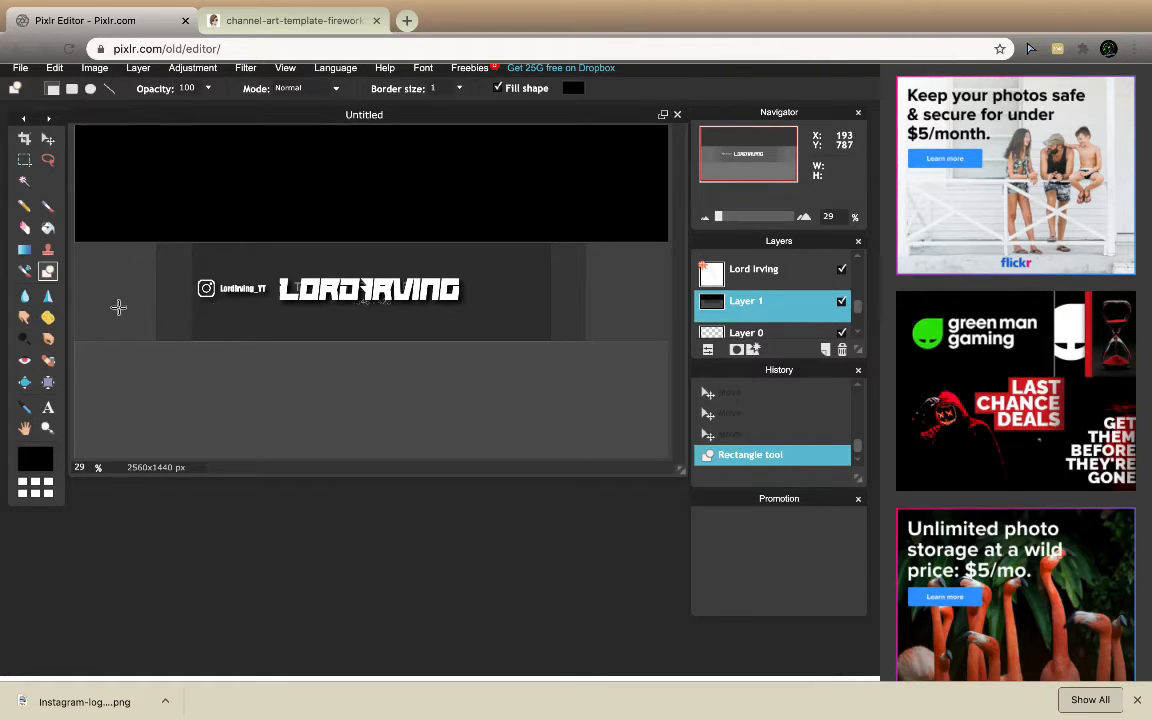
pyautogui.moveTo(75, 341); pyautogui.dragTo(667, 458)
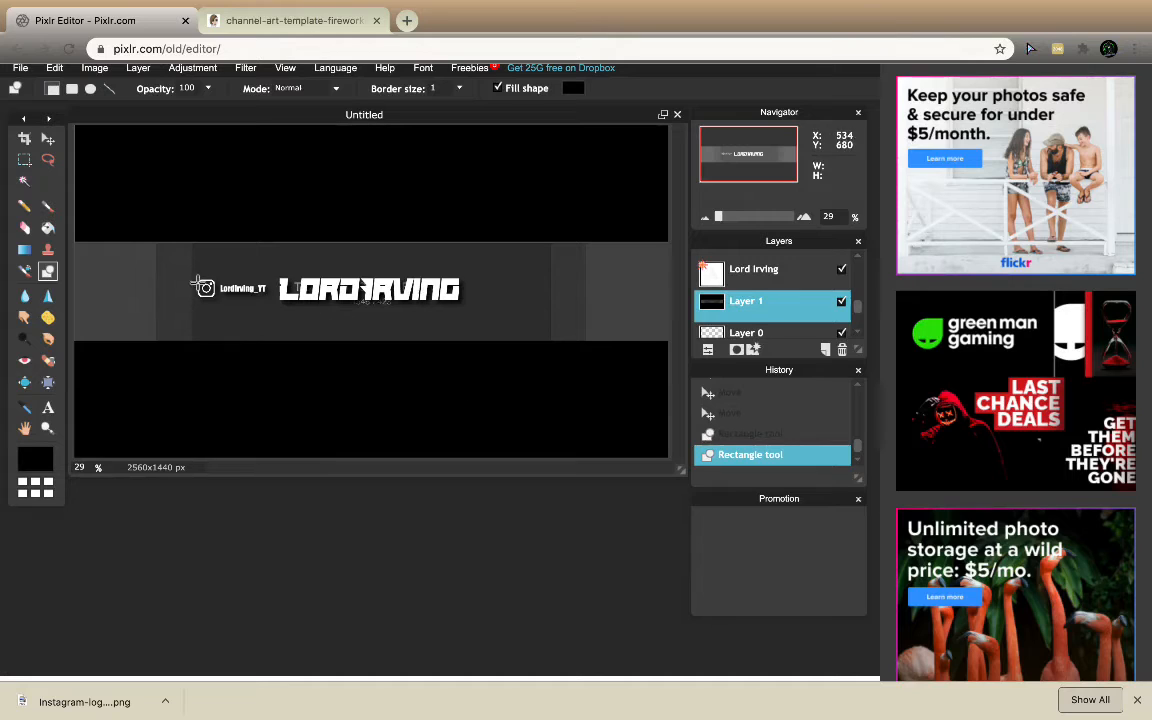
pyautogui.moveTo(863, 312); pyautogui.dragTo(861, 270)
pyautogui.click(858, 242)
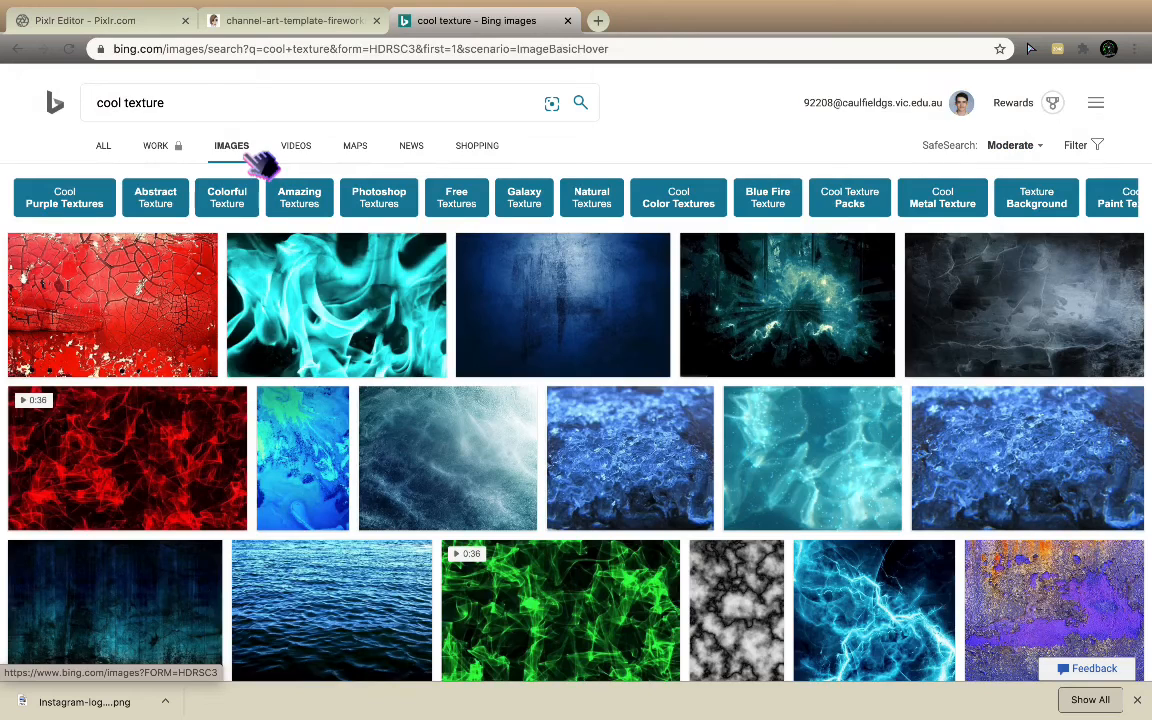
# Step: Browse the Bing image results for "cool texture" for a background, previewing the water and blue ice textures
pyautogui.scroll(-3, 285, 460)
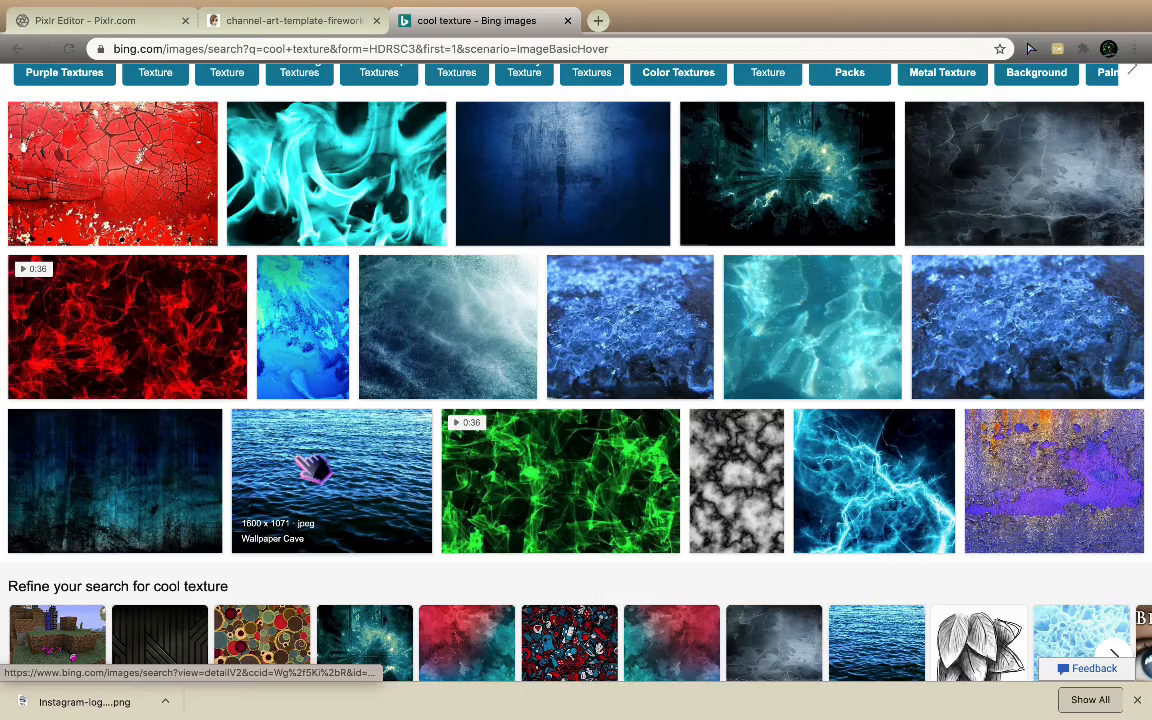
pyautogui.click(305, 465)
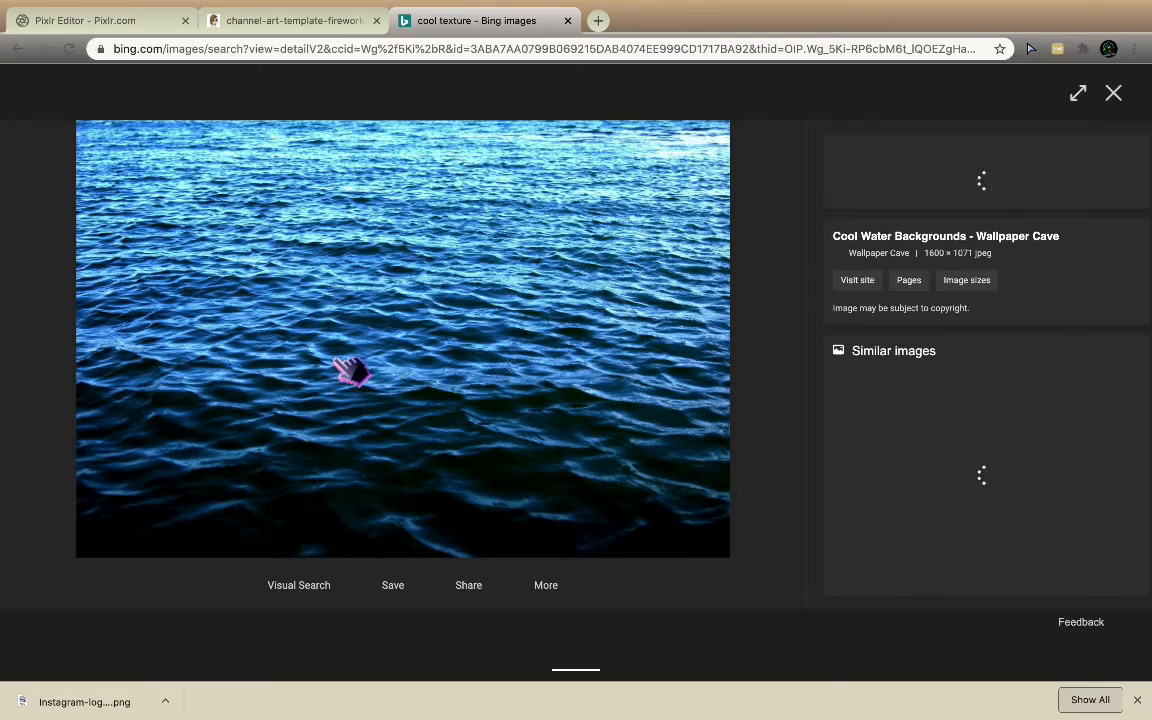
pyautogui.click(1118, 96)
pyautogui.click(1058, 296)
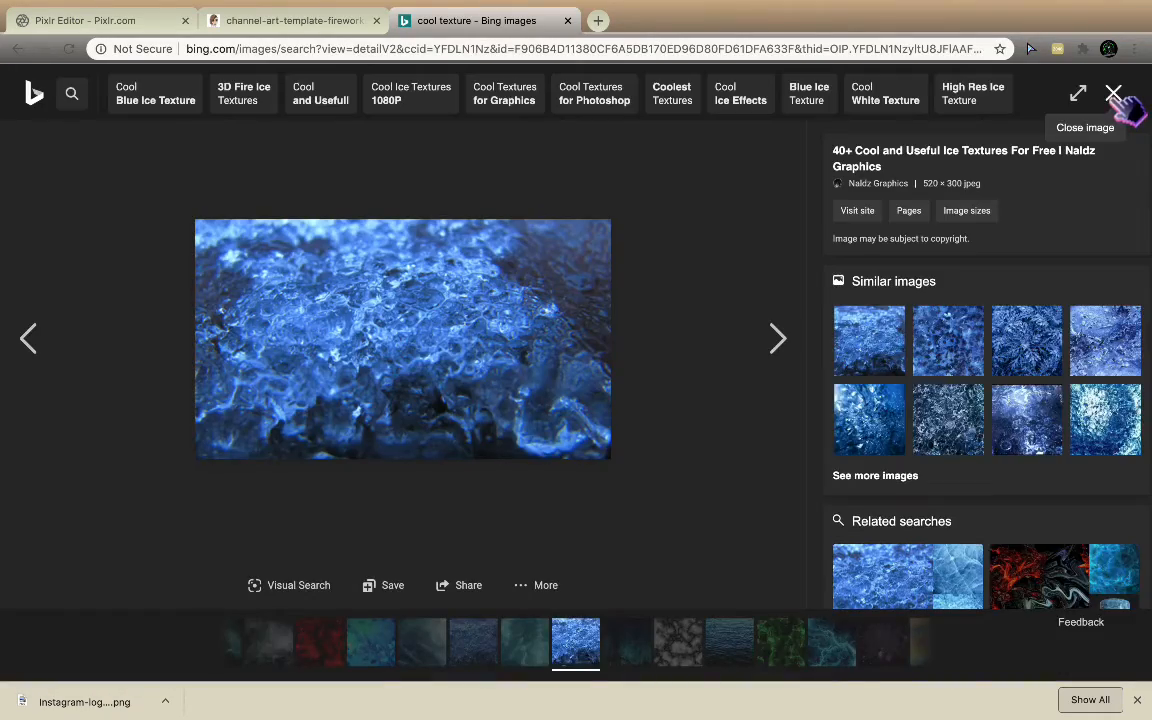
pyautogui.click(1117, 98)
pyautogui.scroll(-3, 755, 464)
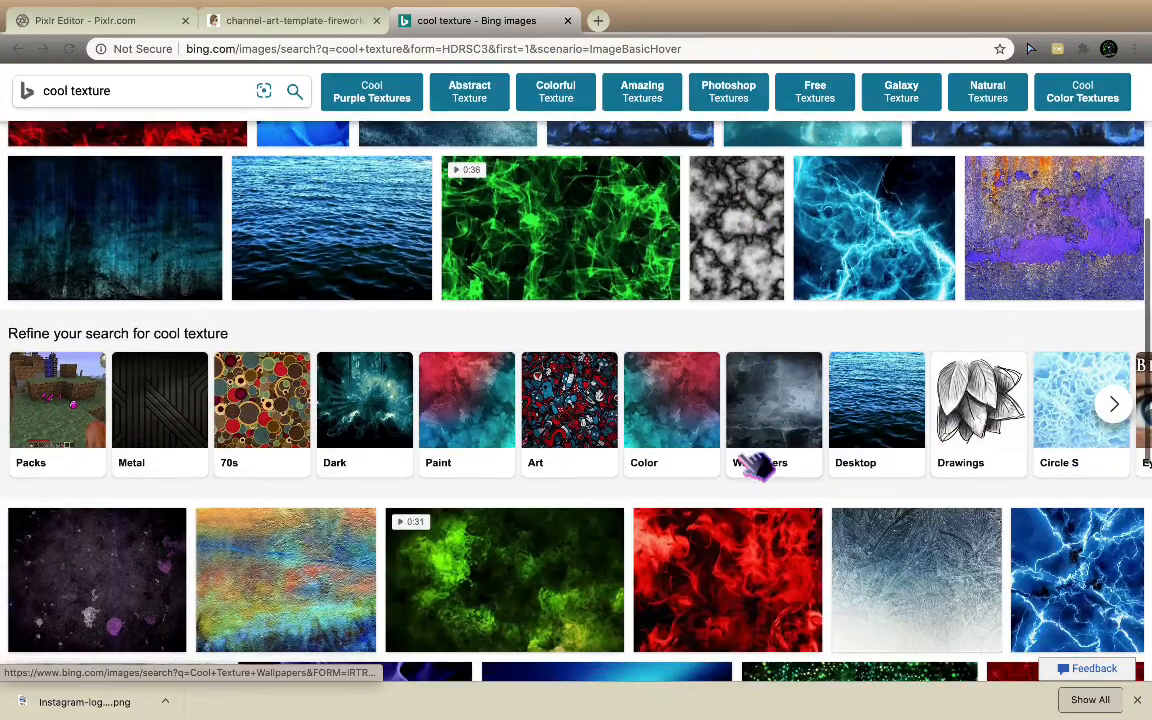
pyautogui.scroll(-3, 760, 465)
pyautogui.scroll(-3, 760, 468)
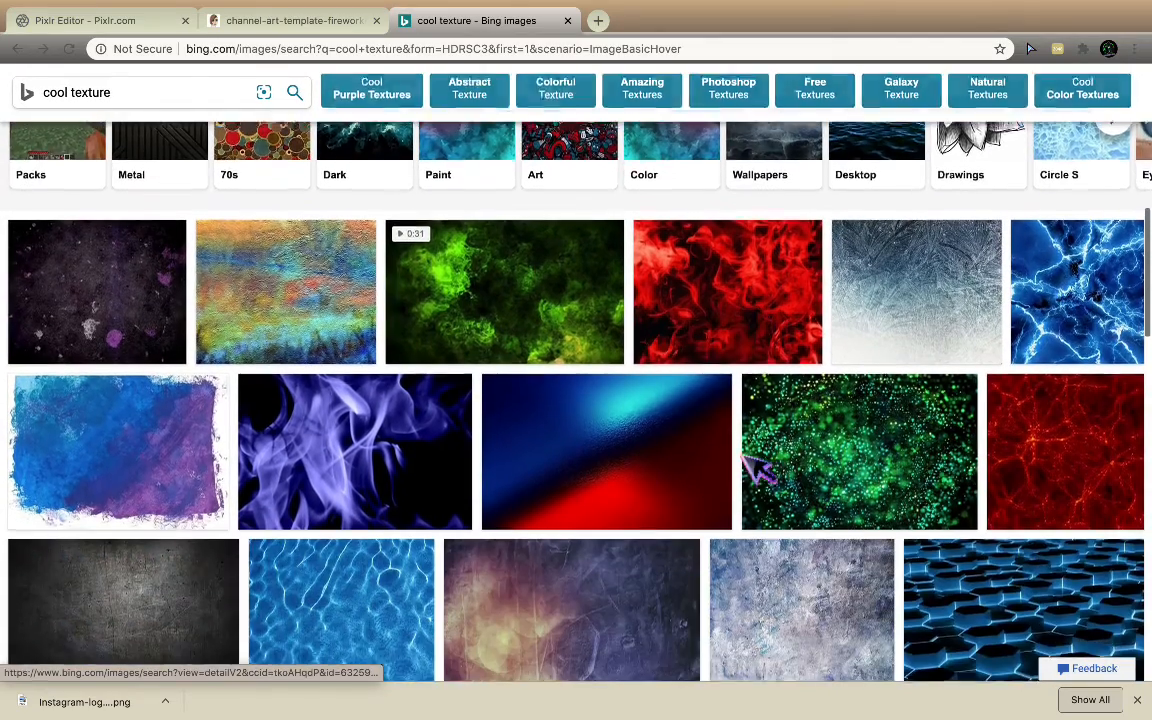
pyautogui.scroll(-1, 760, 468)
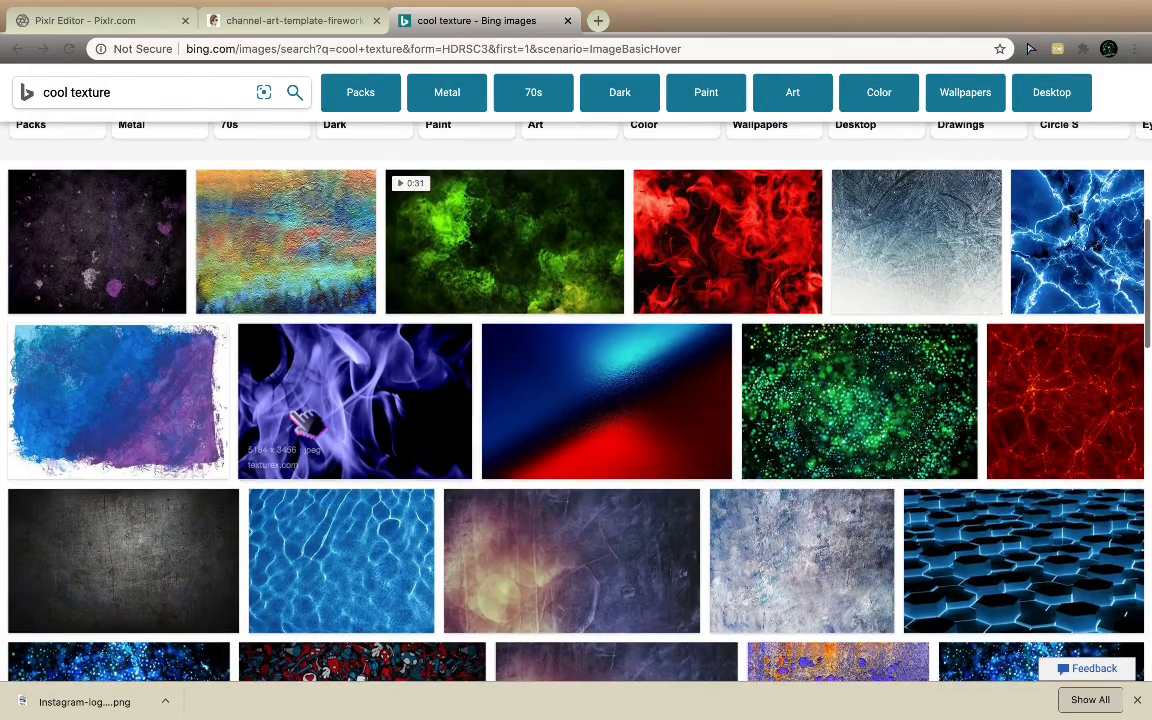
# Step: Save the blue flame texture image from texturex.com to the Downloads folder as a JPEG image
pyautogui.click(290, 412)
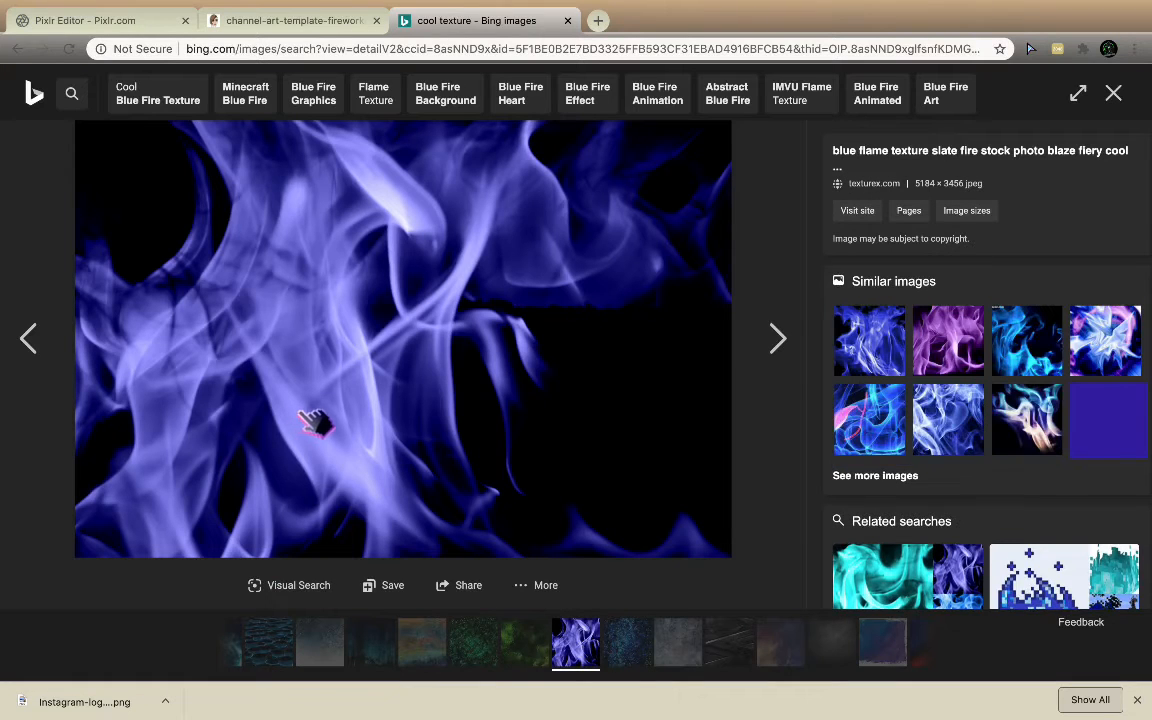
pyautogui.rightClick(320, 410)
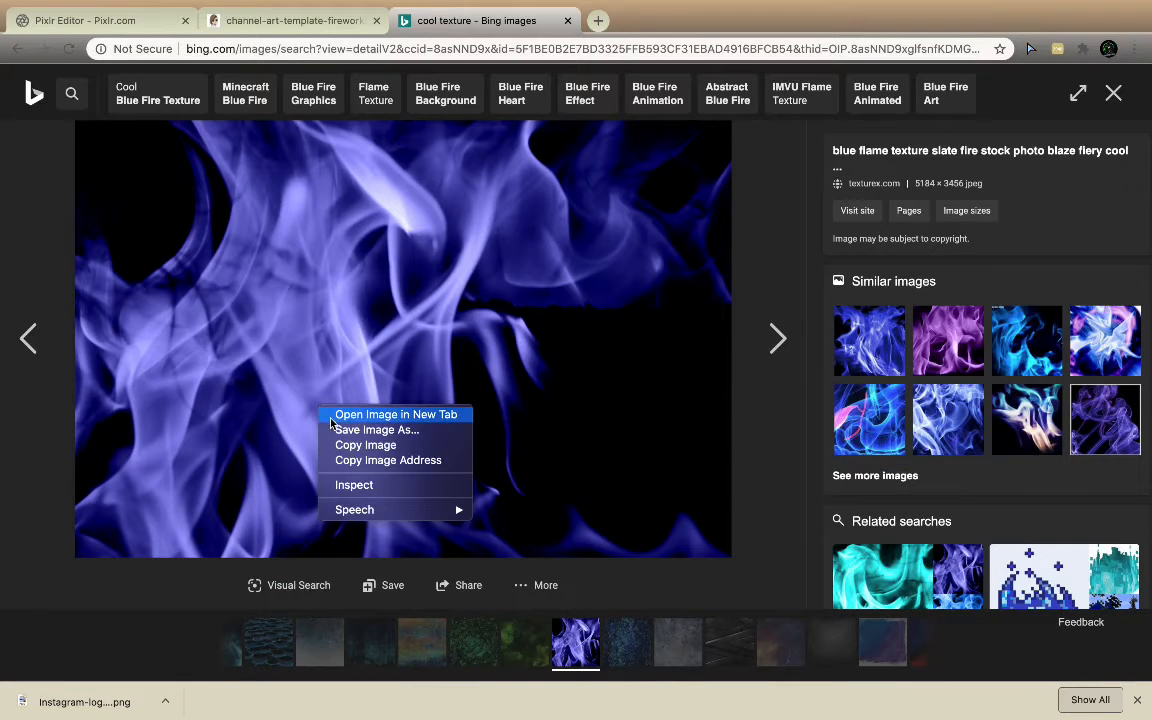
pyautogui.click(337, 430)
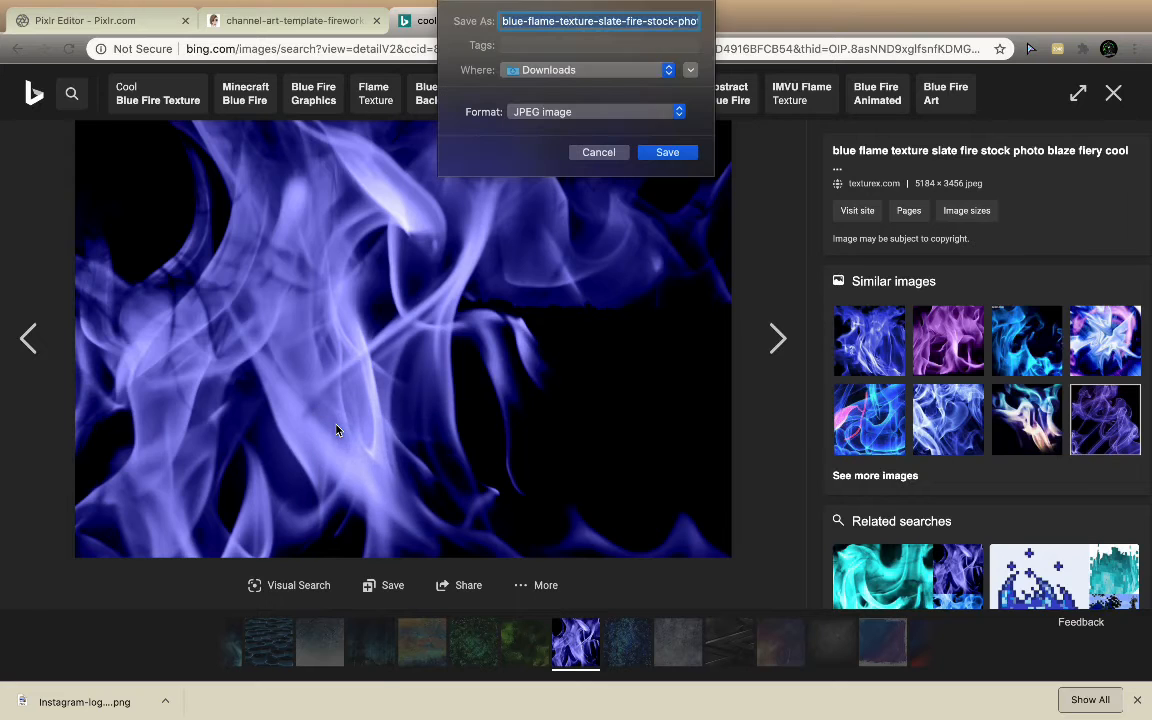
pyautogui.click(665, 152)
# Step: Switch back to Pixlr Editor and add the downloaded blue flame texture JPEG to the banner as a new image layer
pyautogui.moveTo(237, 28)
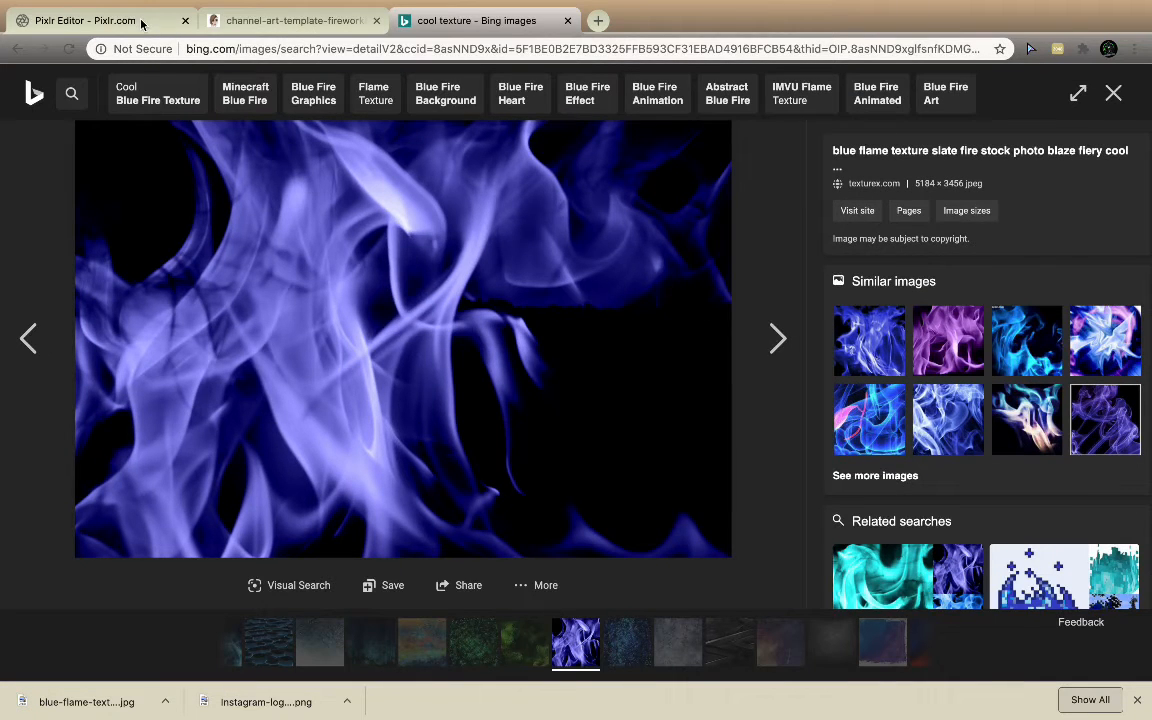
pyautogui.click(141, 23)
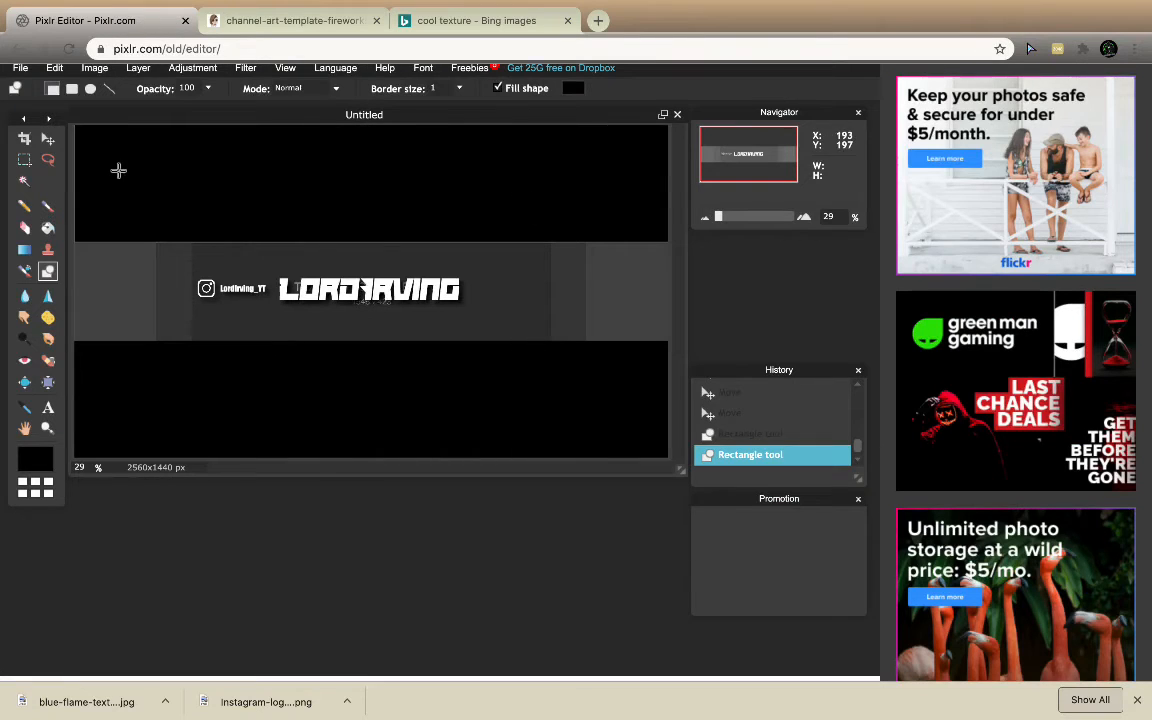
pyautogui.click(83, 74)
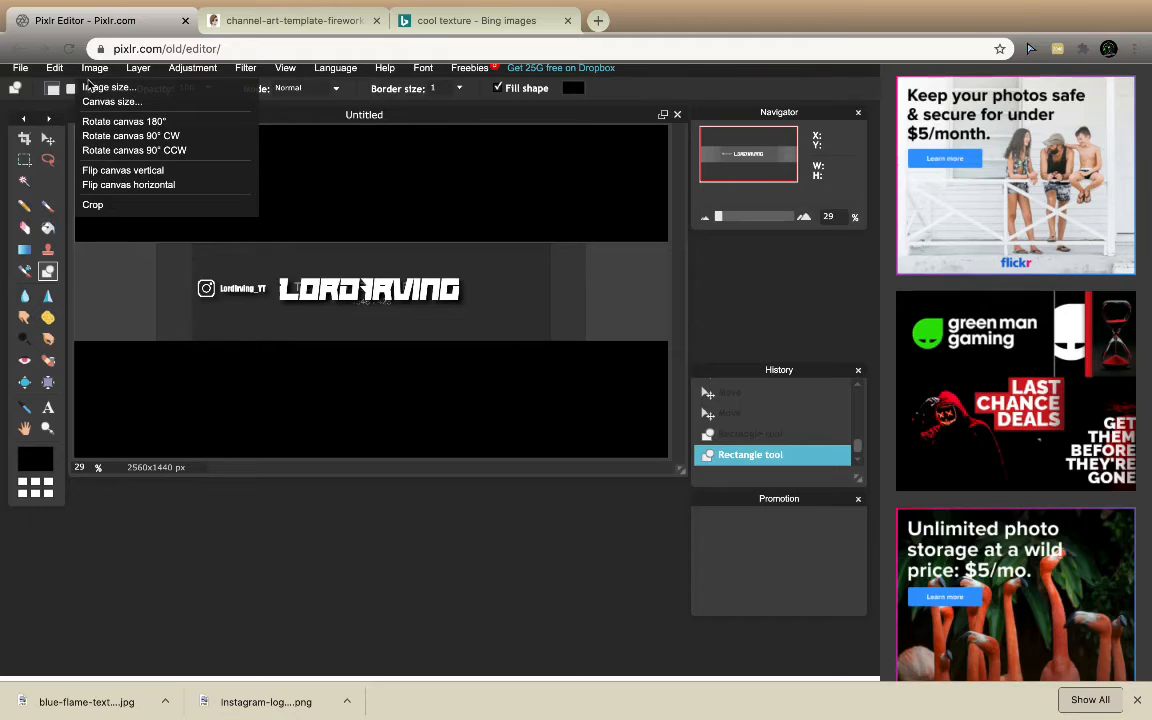
pyautogui.click(54, 67)
pyautogui.click(138, 67)
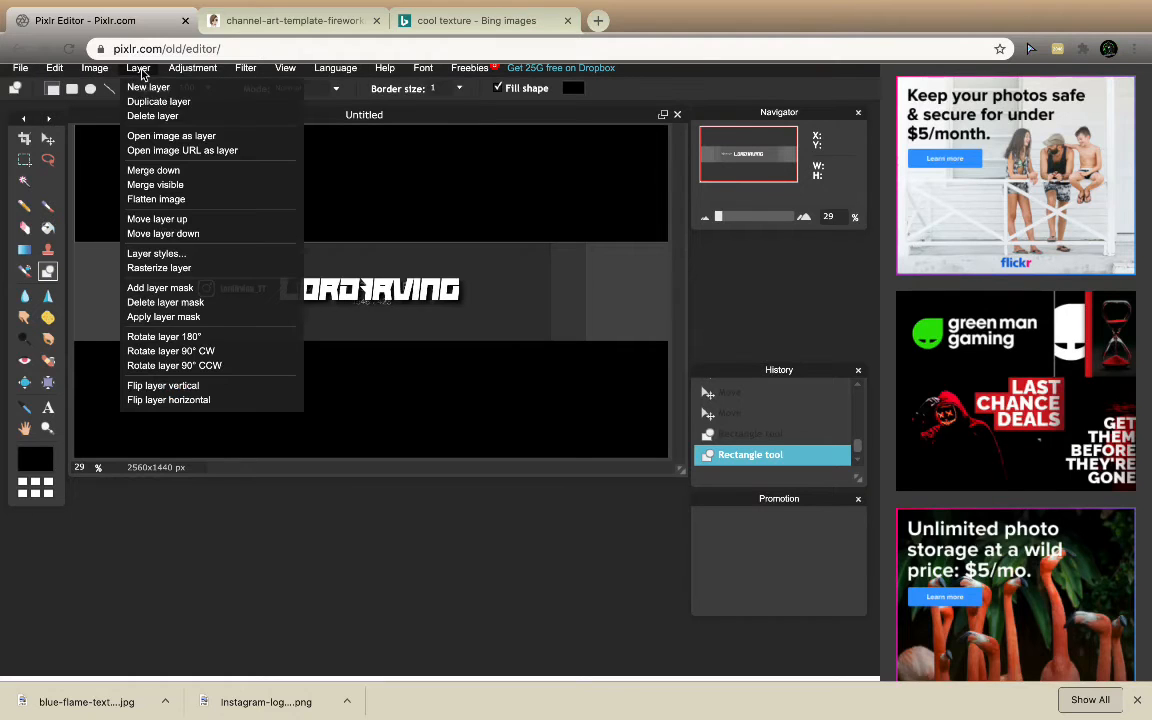
pyautogui.click(157, 137)
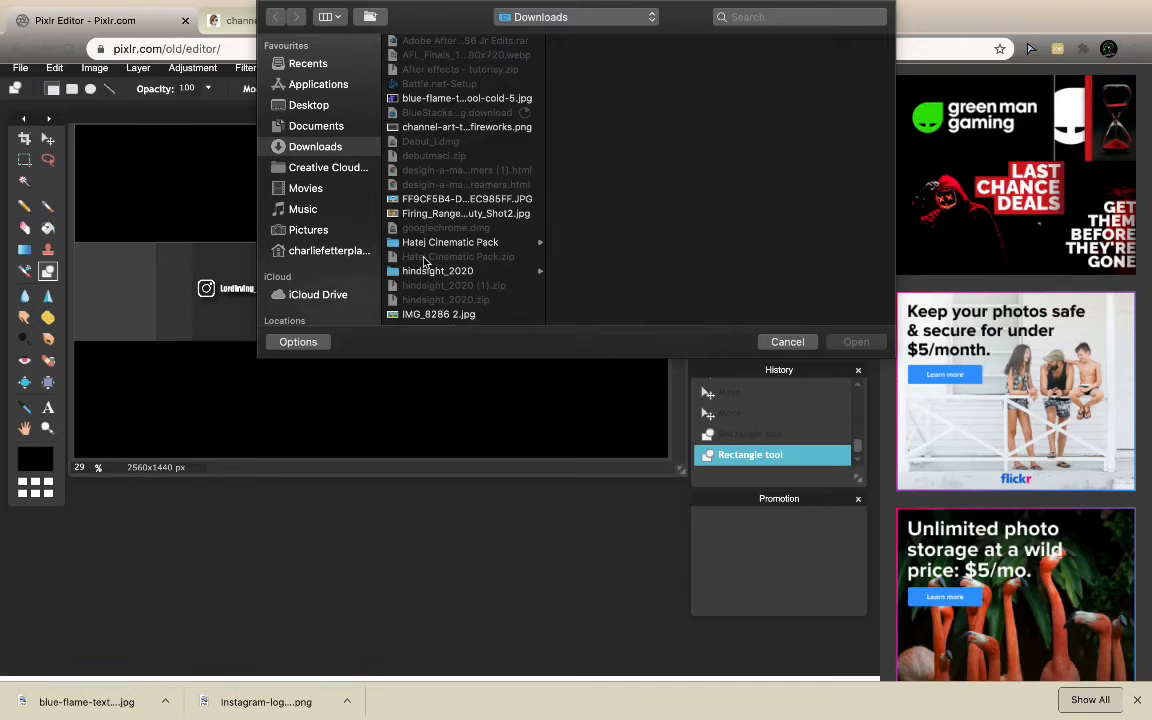
pyautogui.scroll(-2, 424, 262)
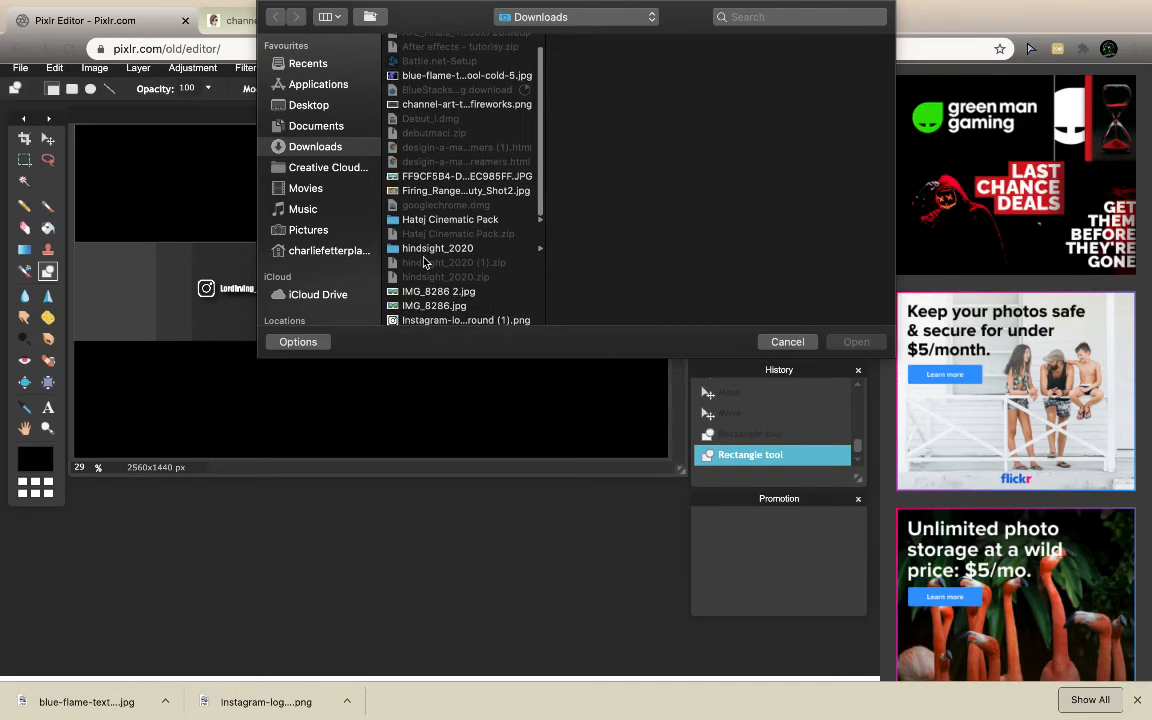
pyautogui.click(434, 69)
pyautogui.click(855, 341)
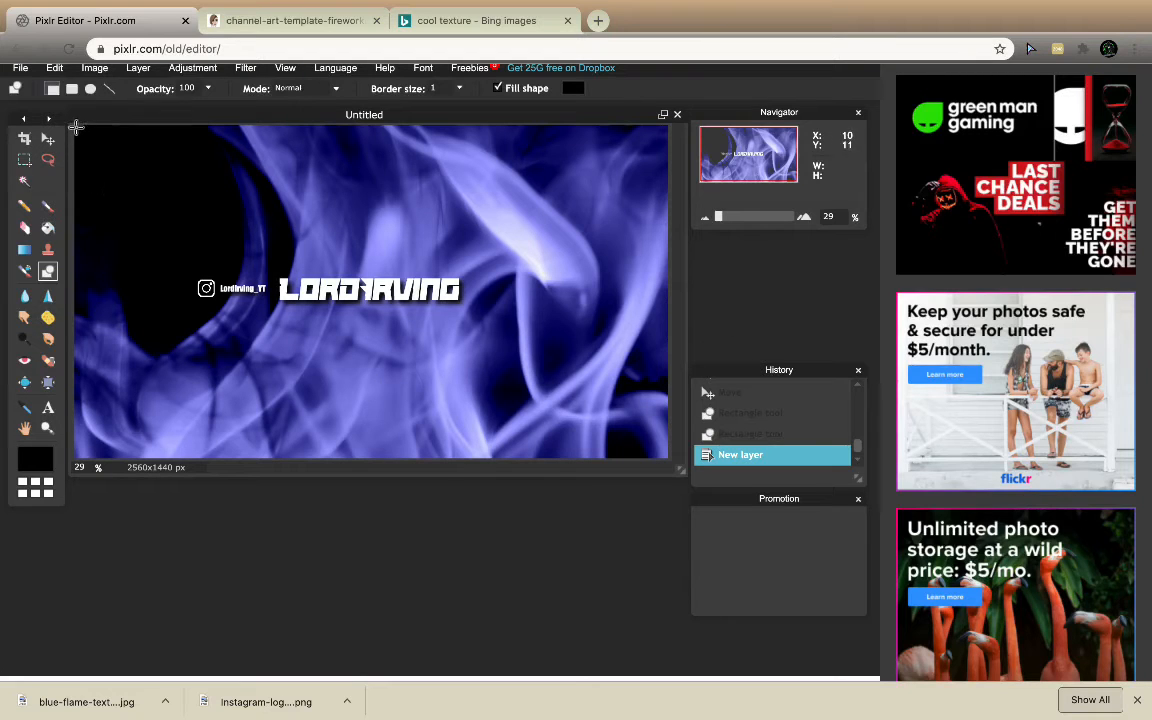
# Step: Draw filled black rectangles over the flame texture above and below the middle strip, leaving only the strip textured
pyautogui.moveTo(76, 124); pyautogui.dragTo(667, 233)
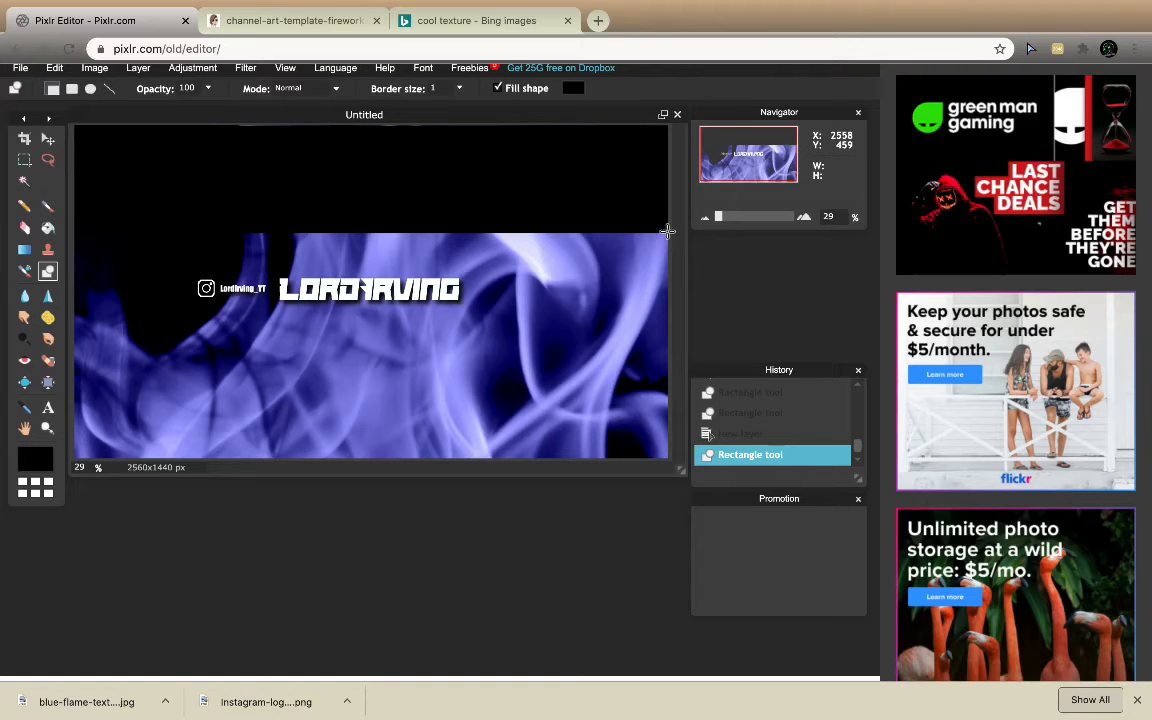
pyautogui.moveTo(641, 247); pyautogui.dragTo(75, 249)
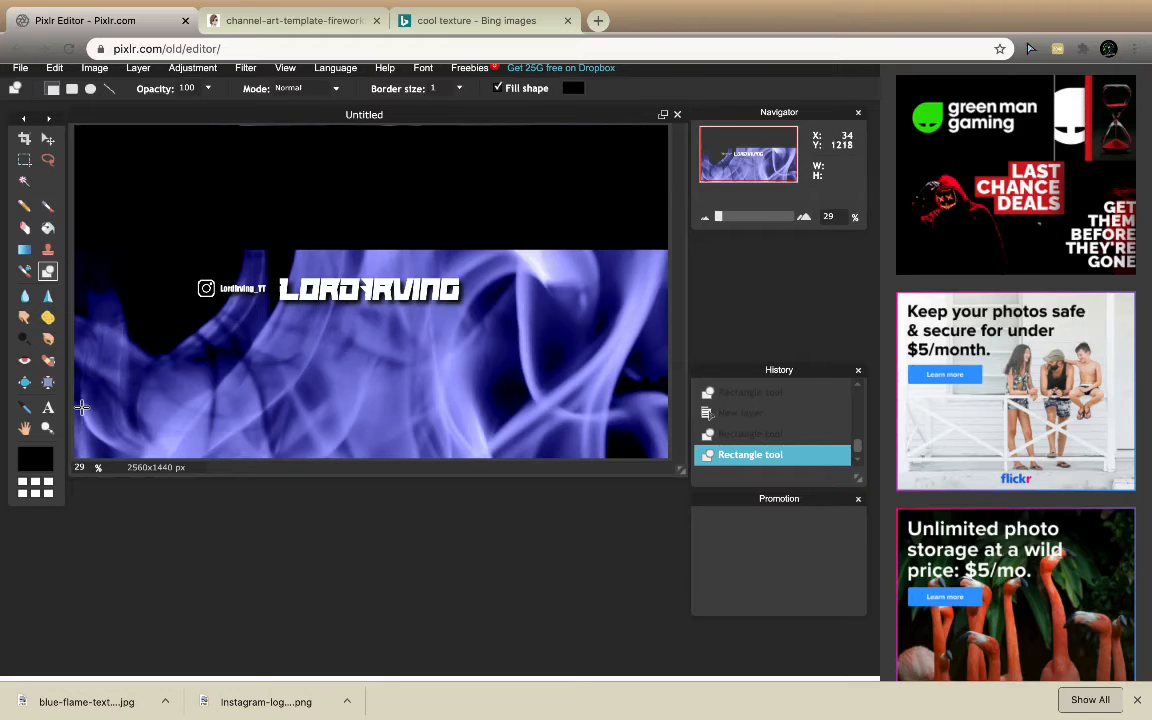
pyautogui.moveTo(81, 407); pyautogui.dragTo(670, 333)
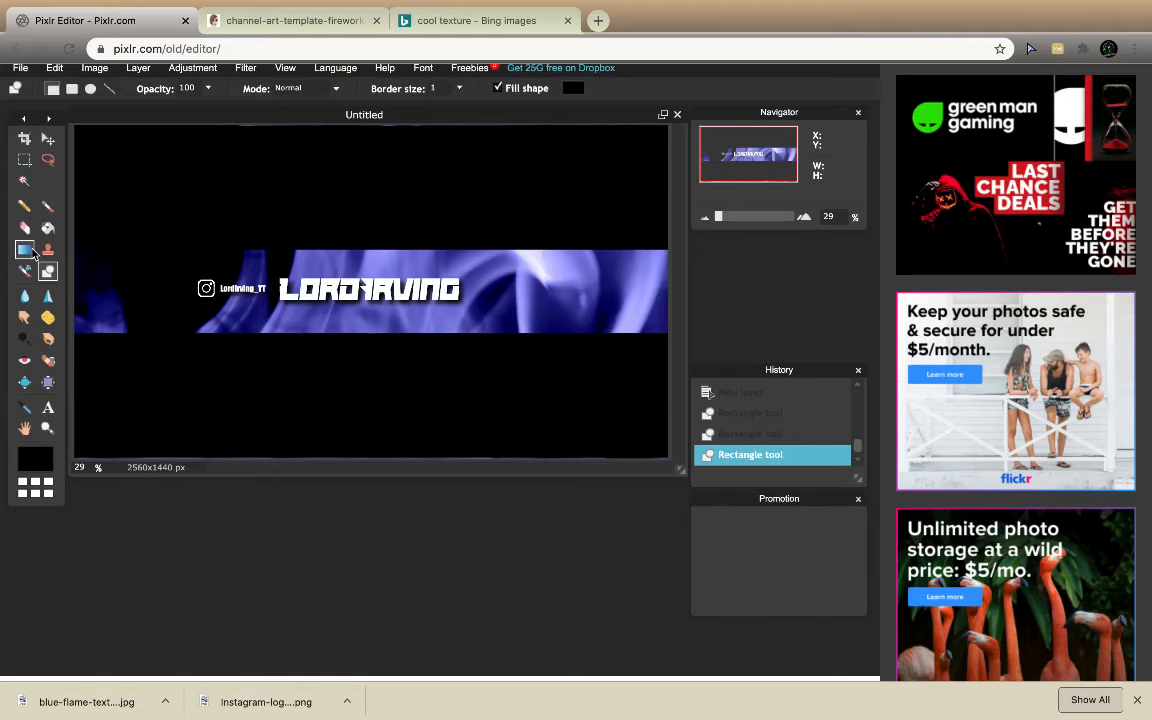
# Step: Add the text "Mobile Gamer" in white Impact Regular, size 35, on the strip just after the channel name
pyautogui.click(47, 408)
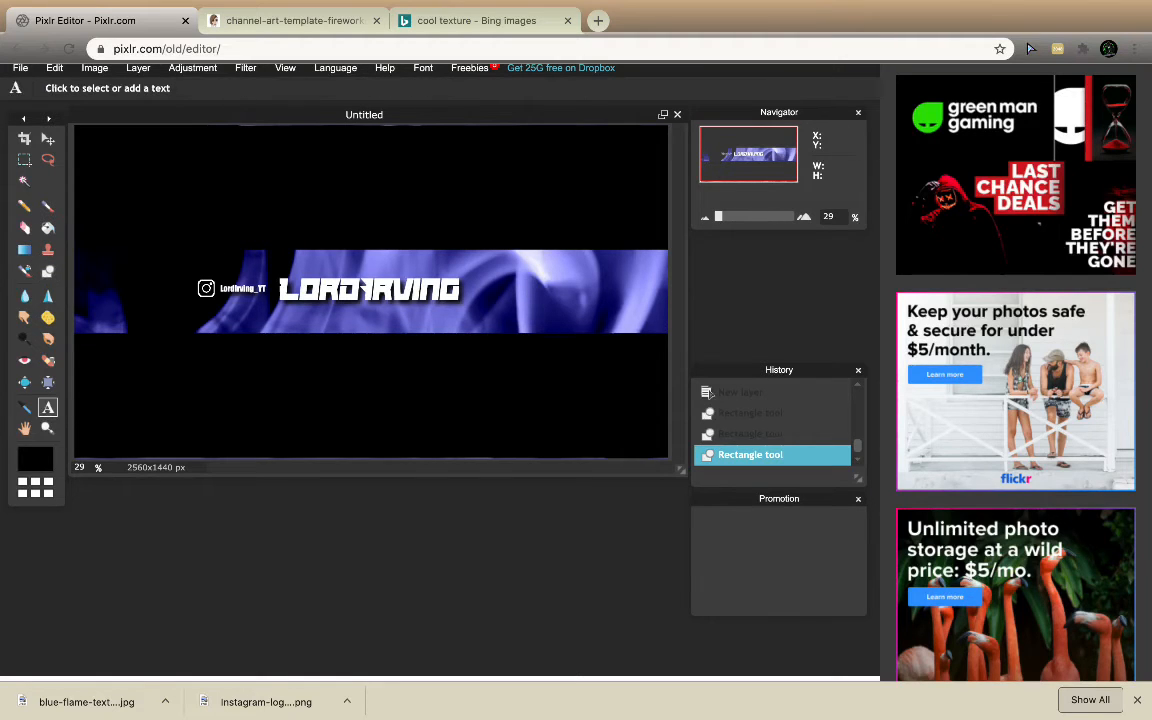
pyautogui.click(483, 287)
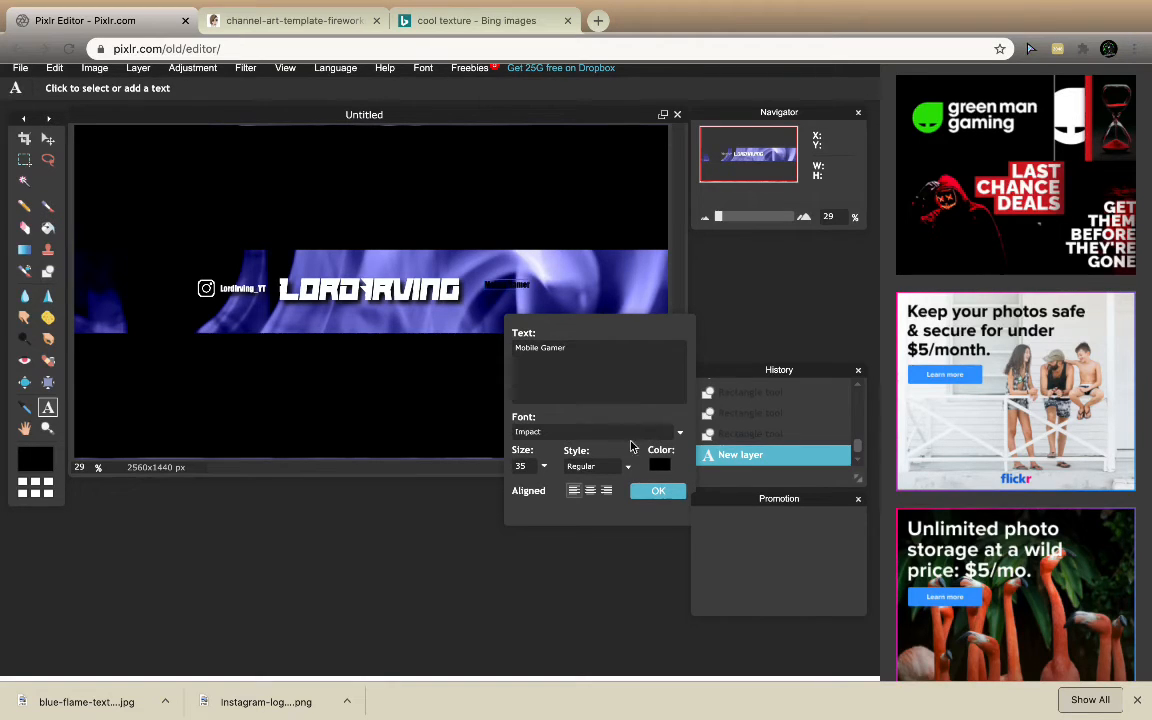
pyautogui.click(658, 467)
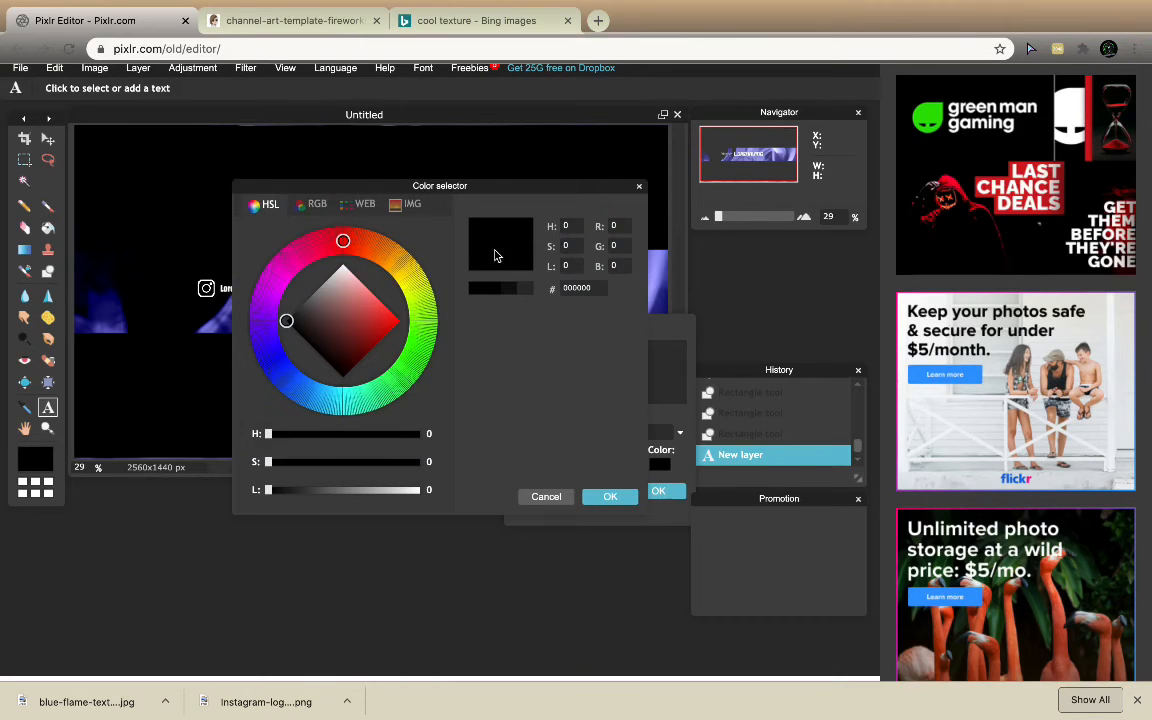
pyautogui.moveTo(265, 300)
pyautogui.mouseDown()
pyautogui.moveTo(285, 320)
pyautogui.moveTo(336, 250)
pyautogui.moveTo(343, 277)
pyautogui.mouseUp()
pyautogui.moveTo(288, 320); pyautogui.dragTo(344, 265)
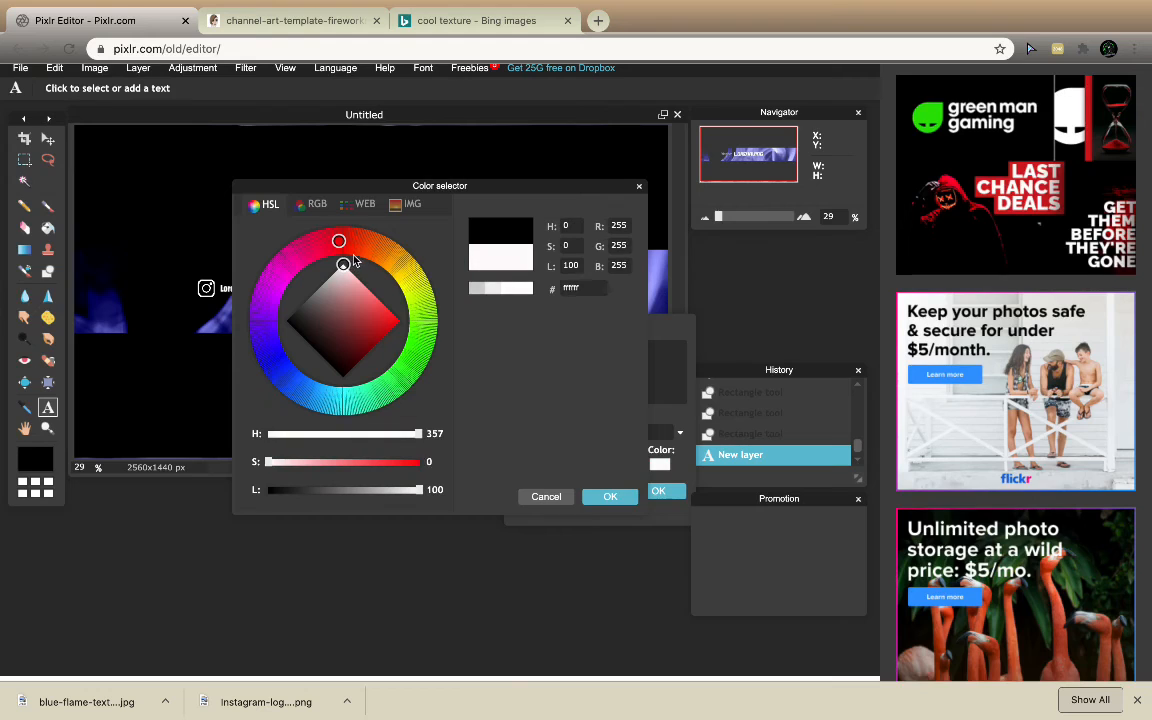
pyautogui.click(612, 497)
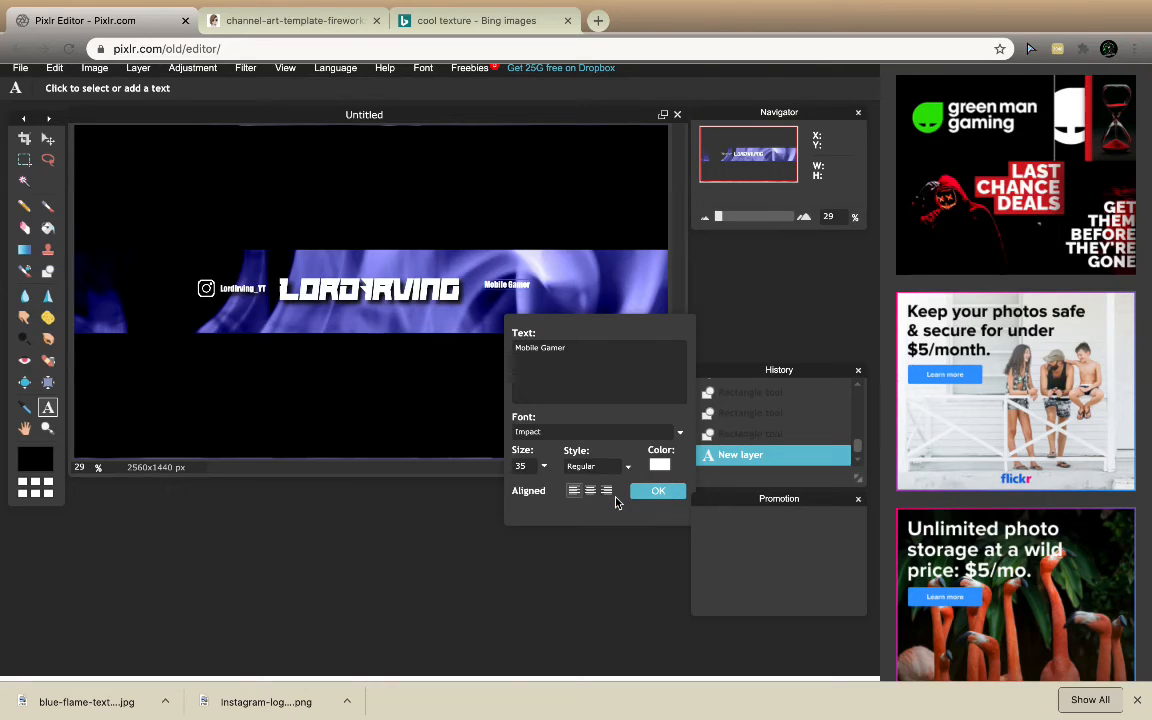
# Step: Enlarge the "Mobile Gamer" text to nearly twice its size and shift it slightly further right from the channel name
pyautogui.click(543, 466)
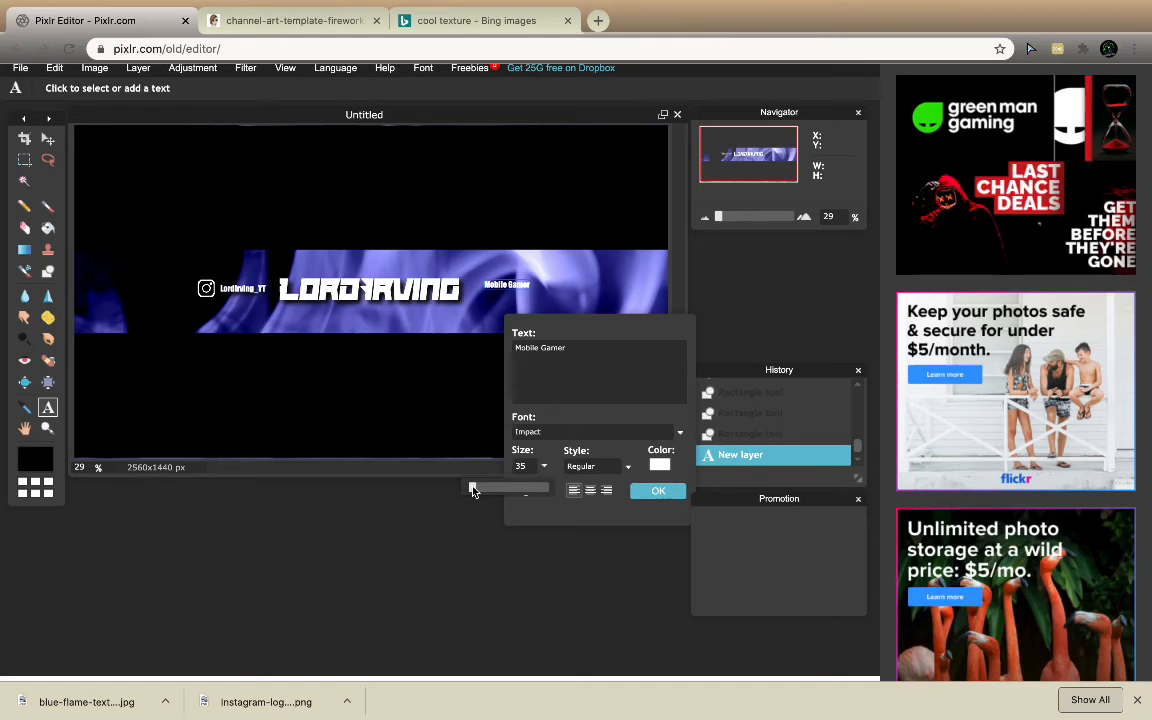
pyautogui.moveTo(473, 490); pyautogui.dragTo(476, 491)
pyautogui.click(658, 489)
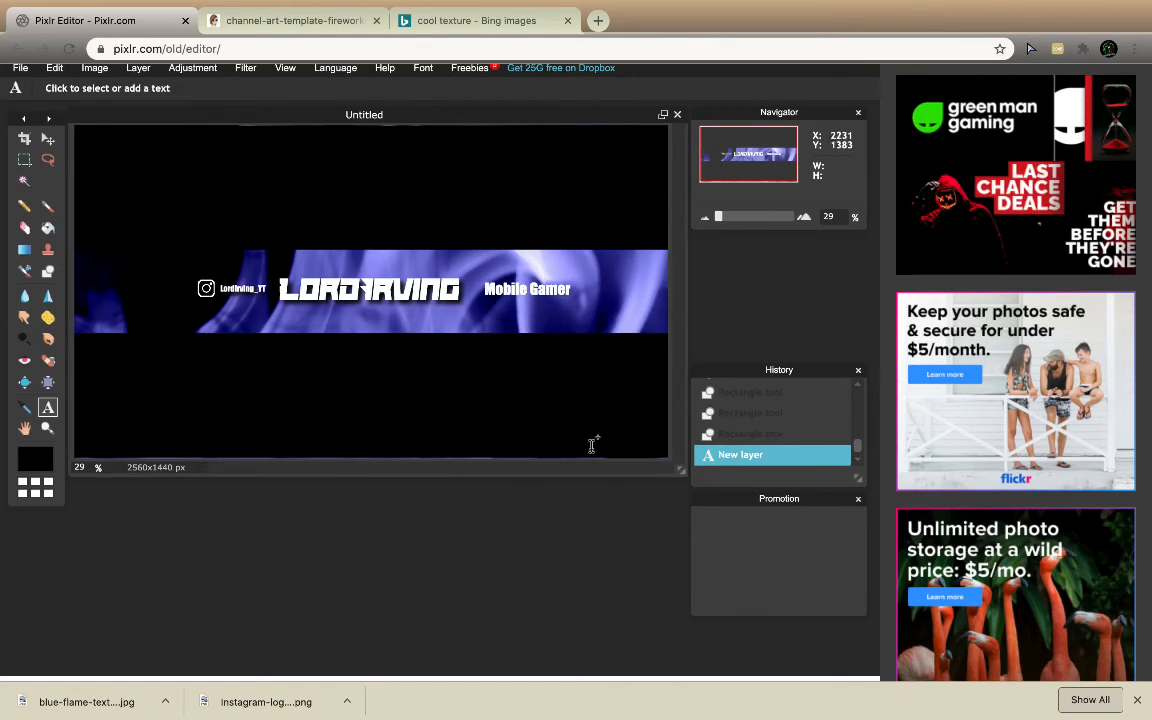
pyautogui.click(48, 139)
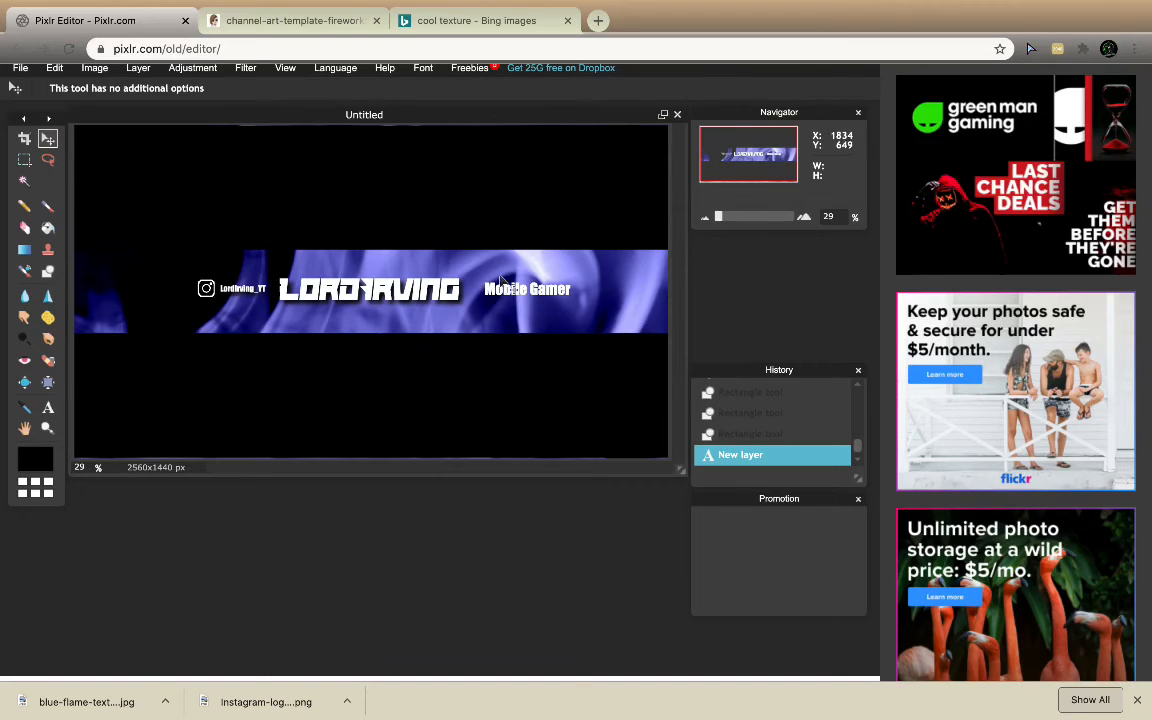
pyautogui.moveTo(516, 290); pyautogui.dragTo(549, 300)
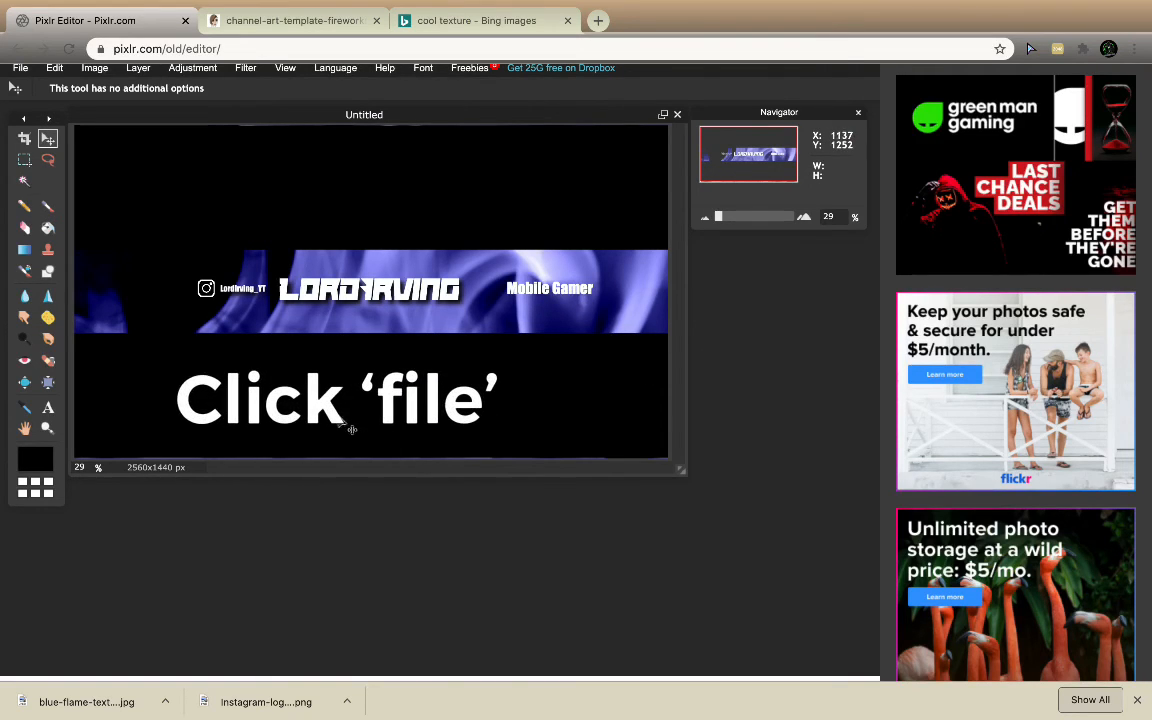
# Step: Save the image to the Downloads folder as a JPEG named banner with quality 100
pyautogui.click(19, 70)
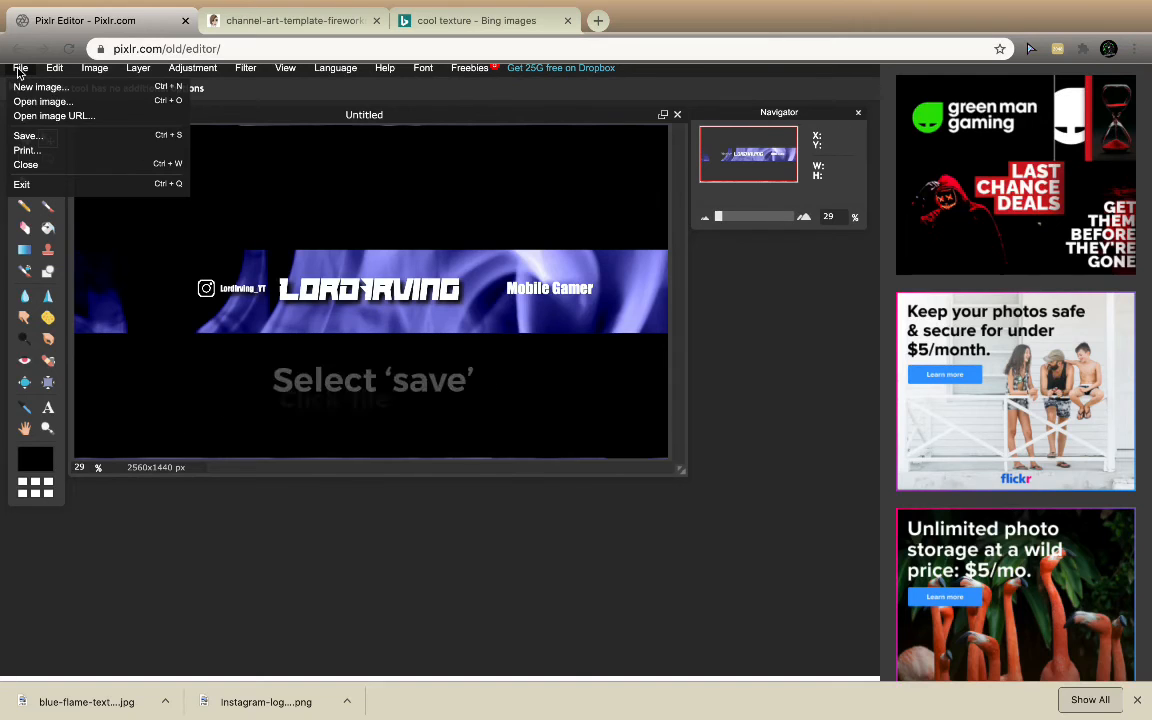
pyautogui.click(28, 136)
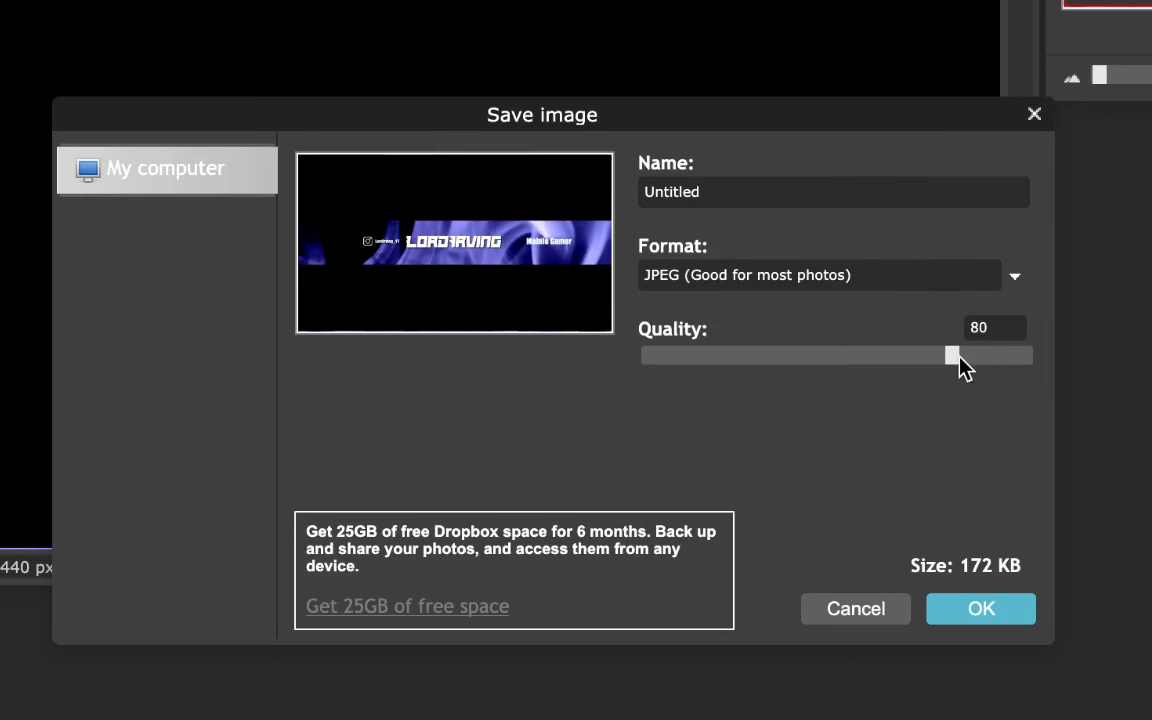
pyautogui.moveTo(958, 356); pyautogui.dragTo(1082, 360)
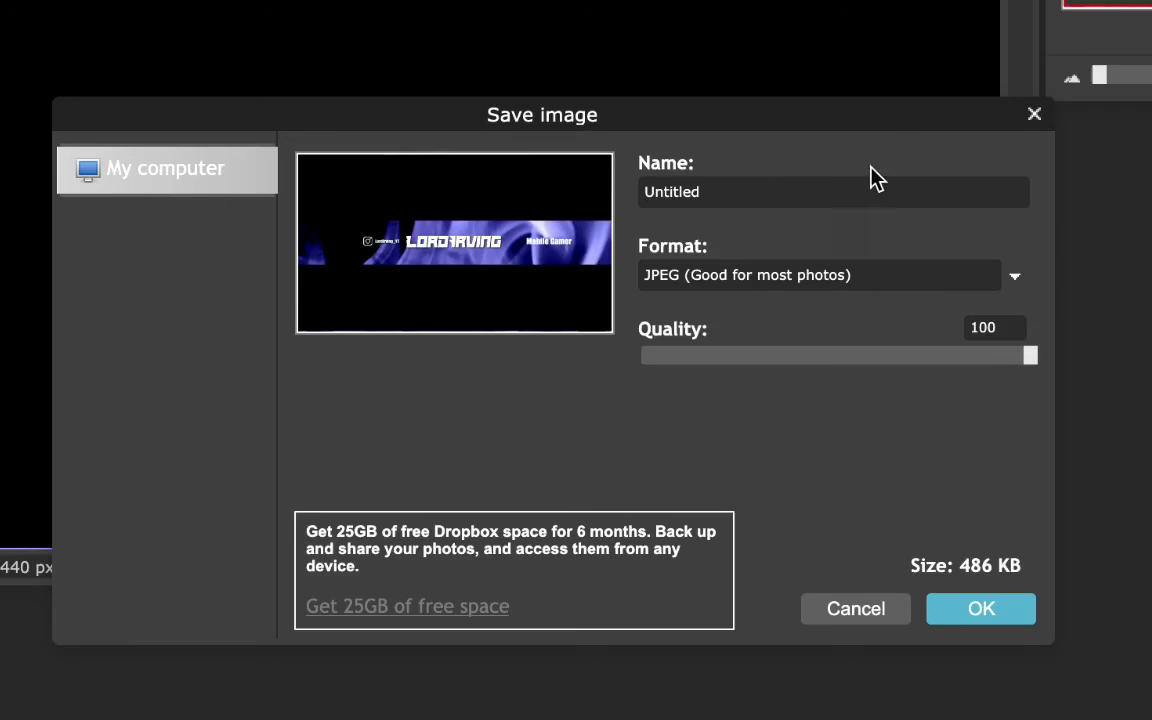
pyautogui.click(970, 610)
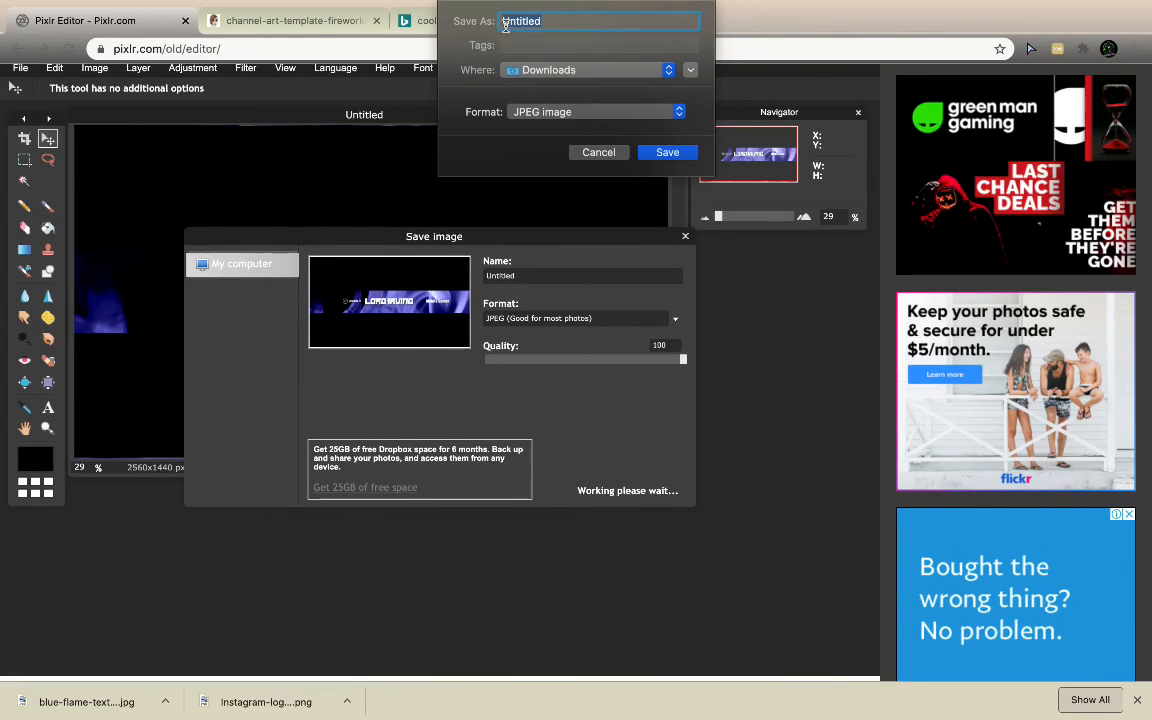
pyautogui.write('banner')
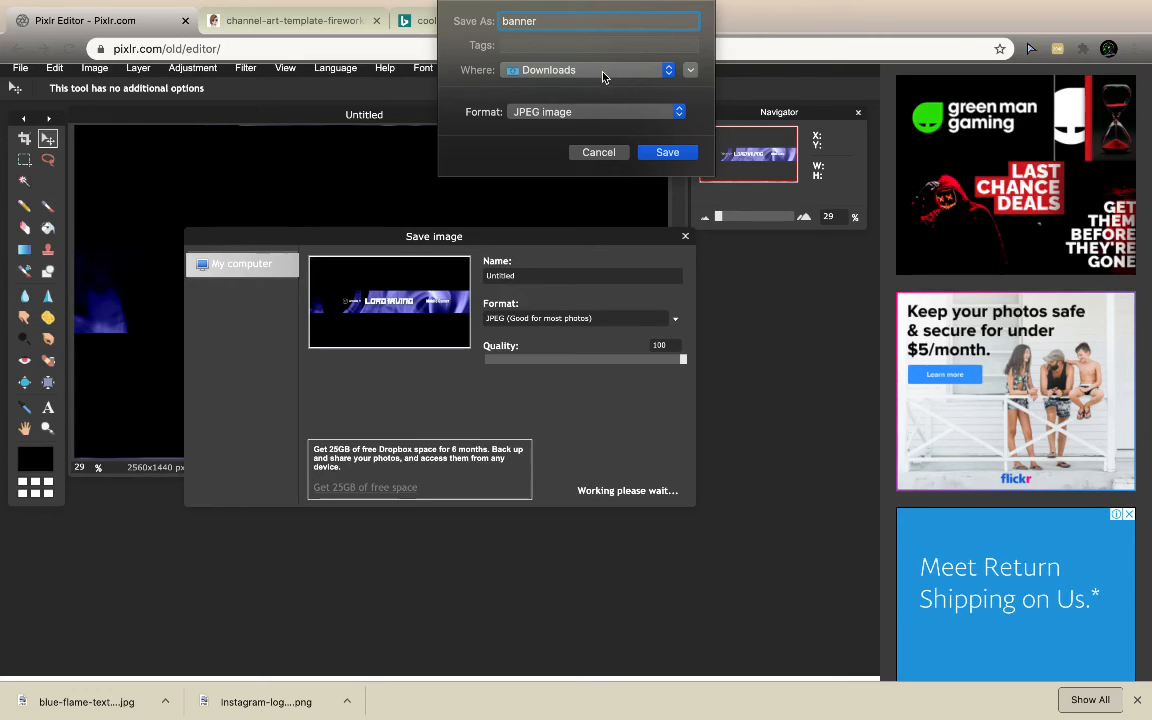
pyautogui.click(665, 152)
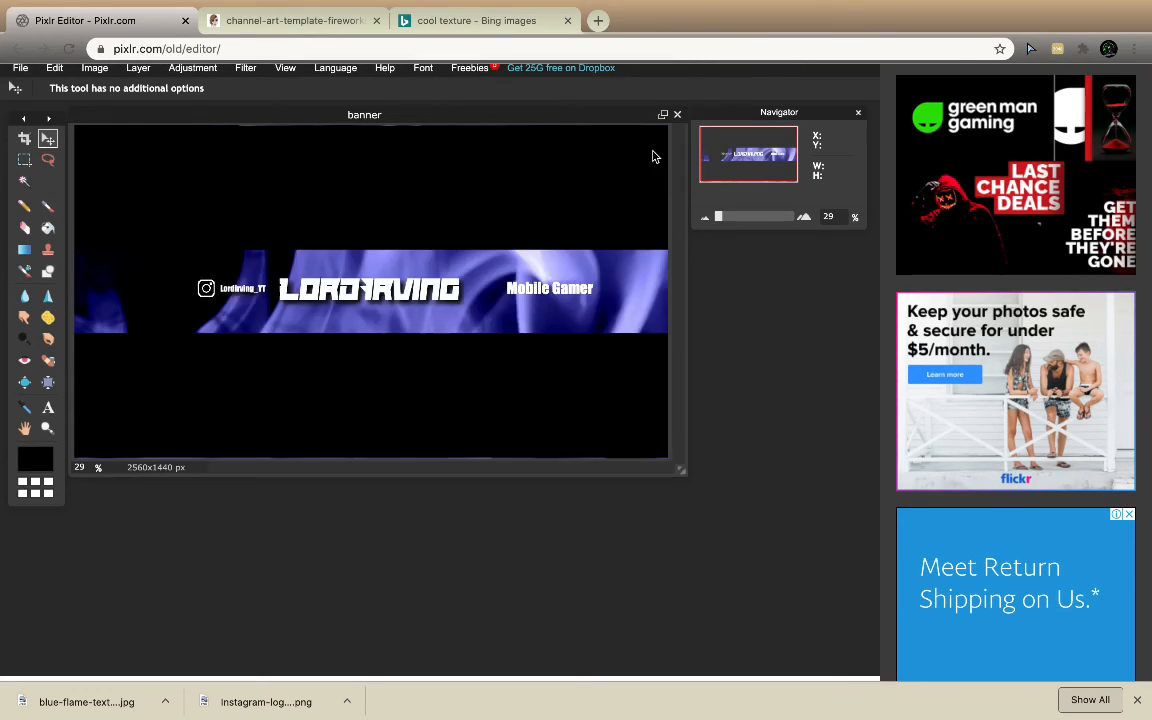
# Step: Open YouTube in a new browser tab and go to the account's own channel page
pyautogui.click(598, 20)
pyautogui.click(437, 307)
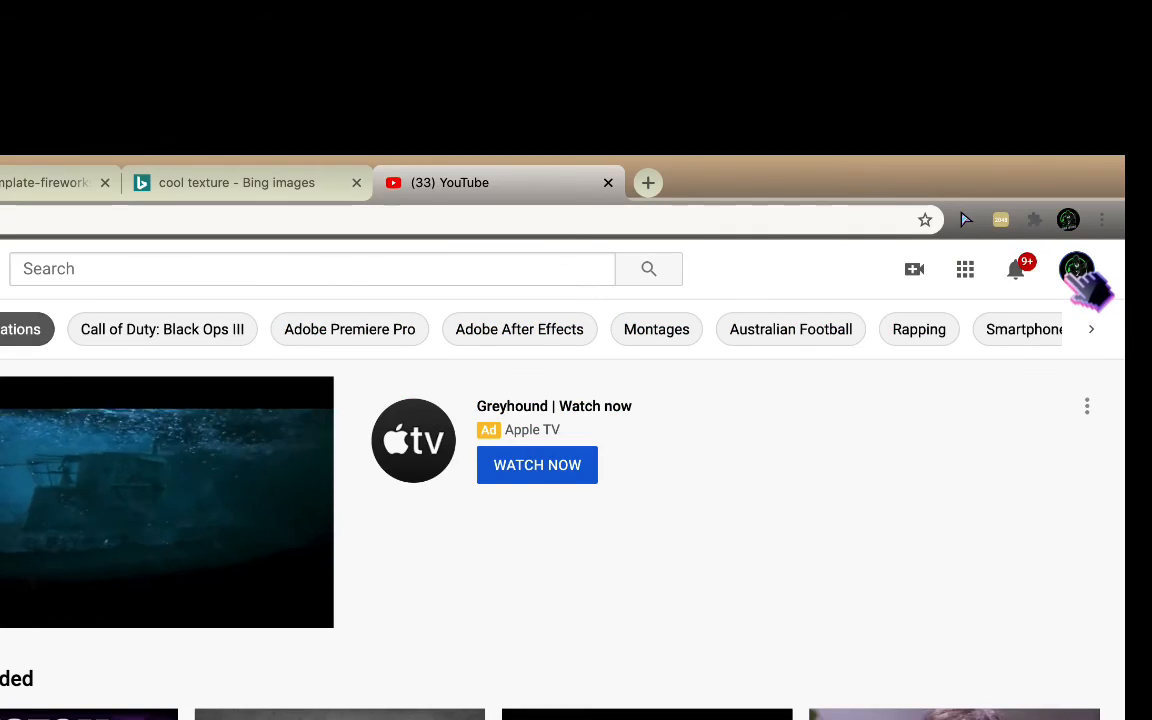
pyautogui.click(1077, 272)
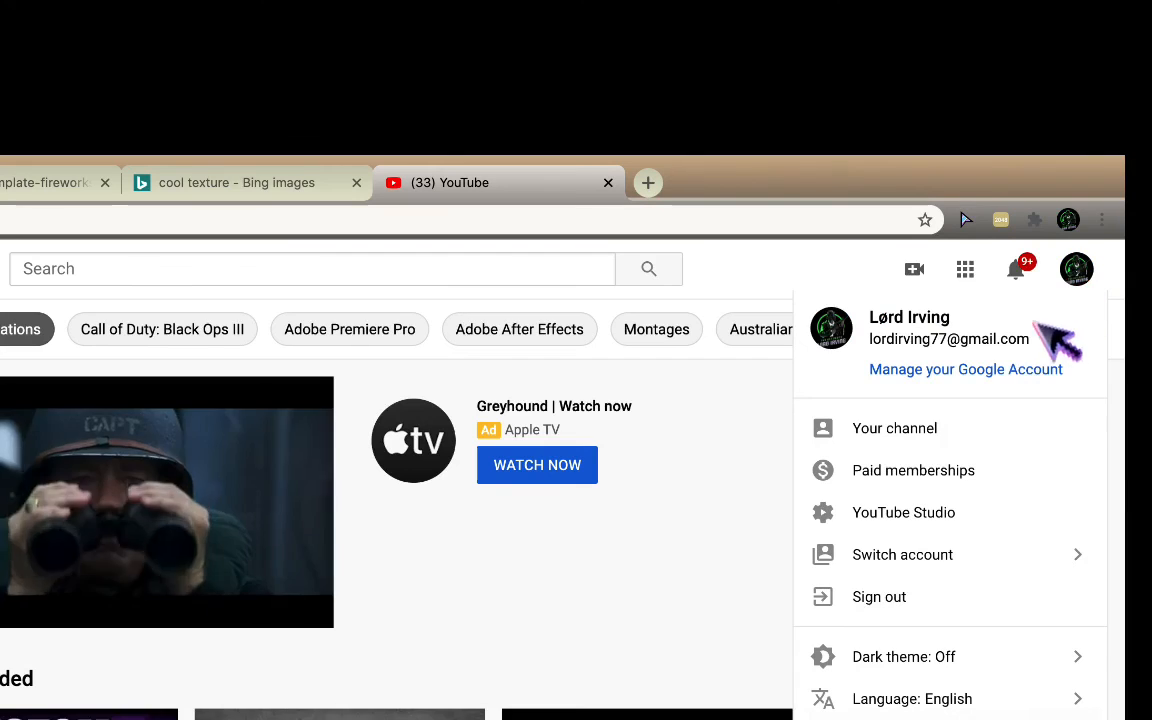
pyautogui.click(960, 432)
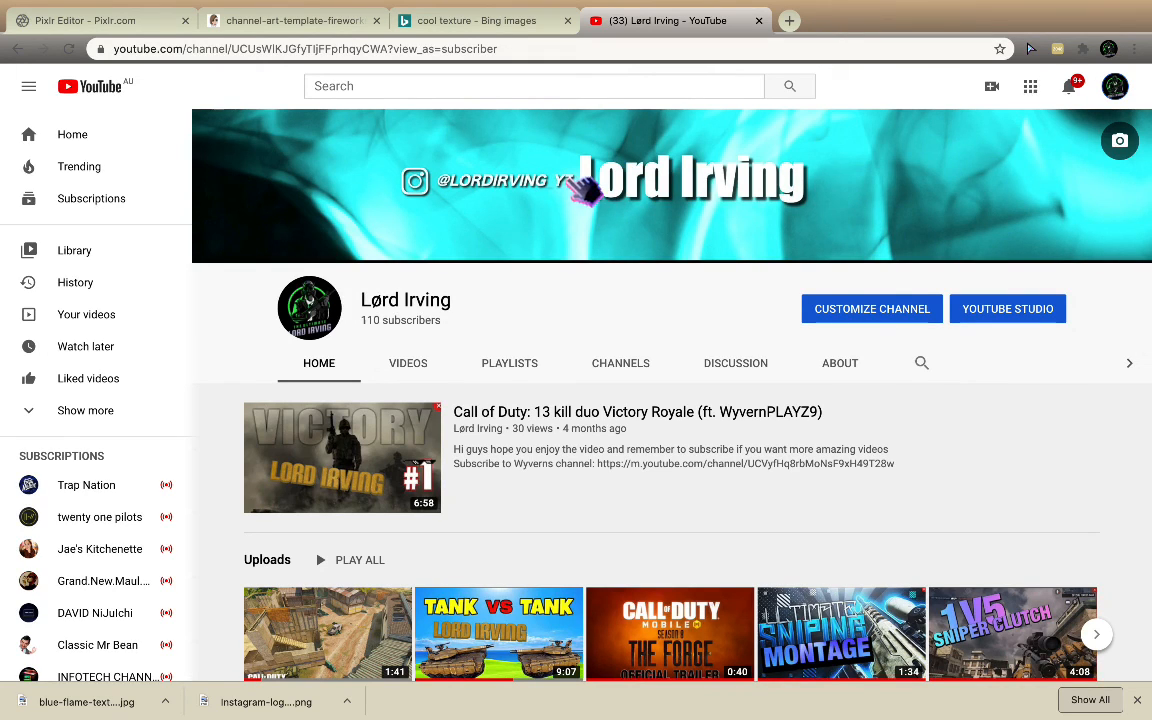
# Step: Upload banner.jpg from the Downloads folder as the channel art and apply it to the channel
pyautogui.click(1119, 143)
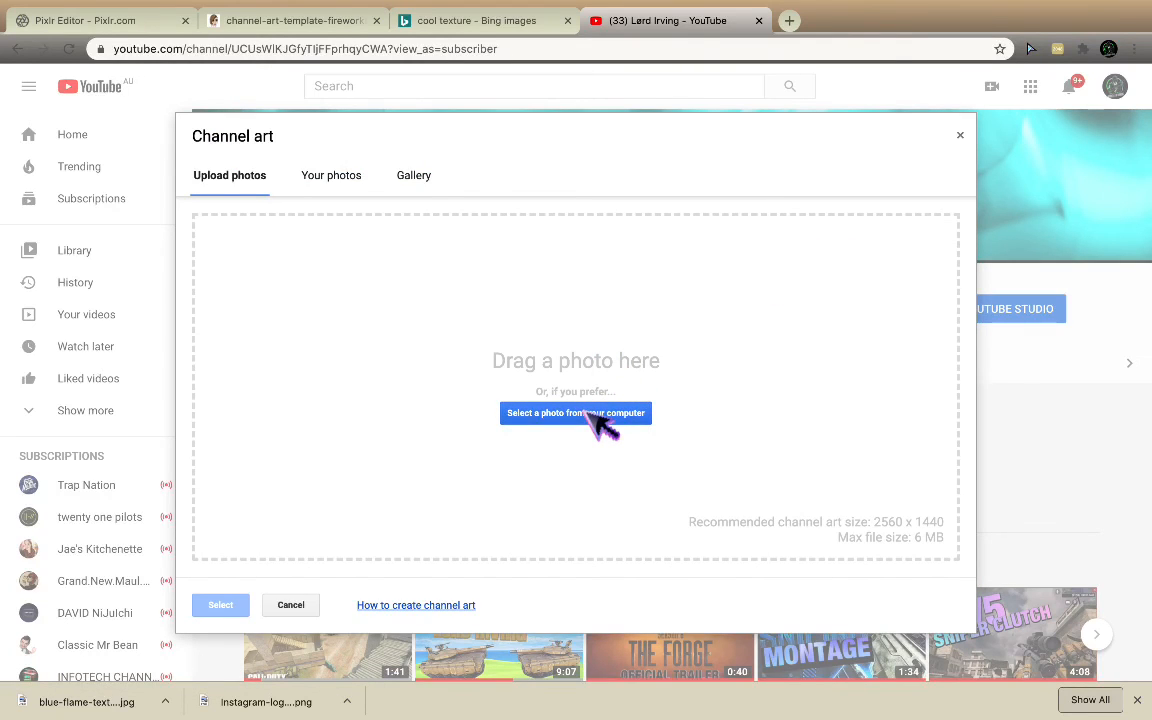
pyautogui.click(605, 425)
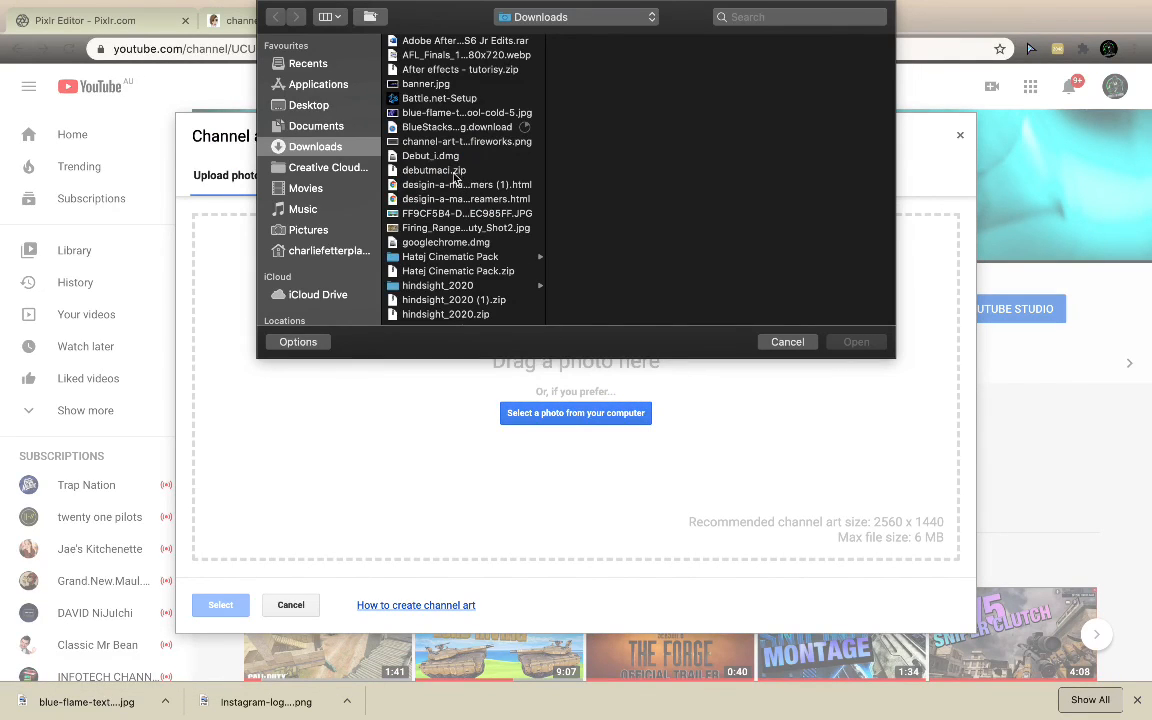
pyautogui.scroll(-10, 445, 120)
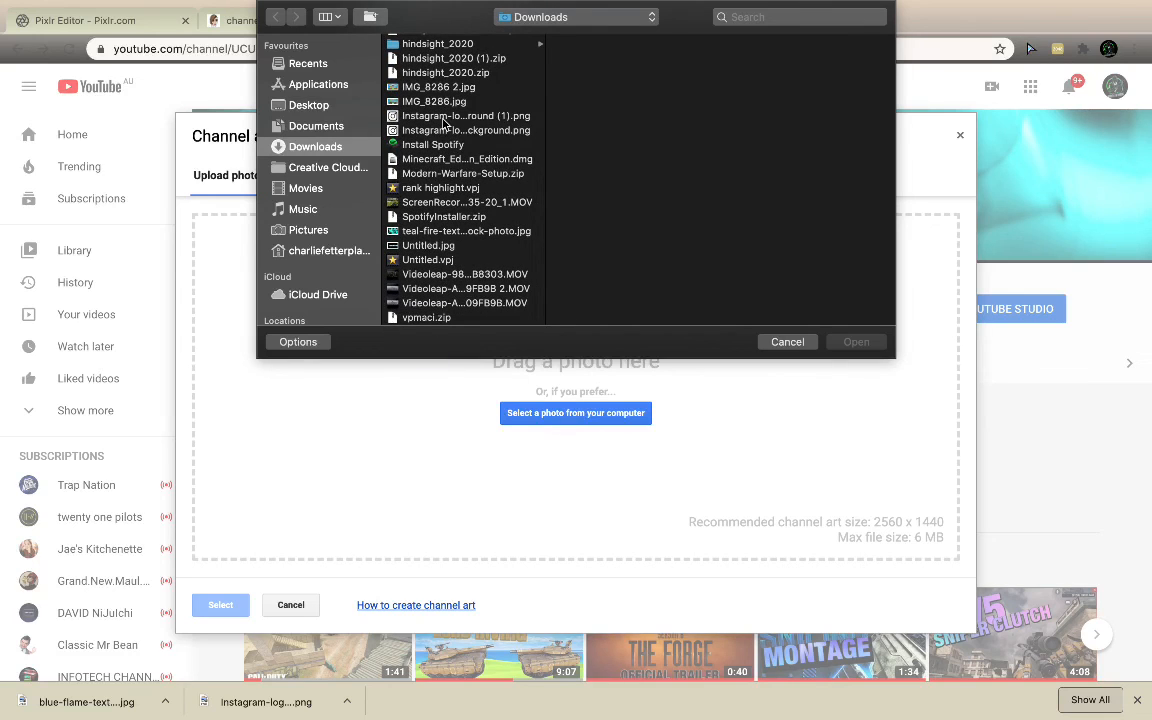
pyautogui.scroll(3, 445, 120)
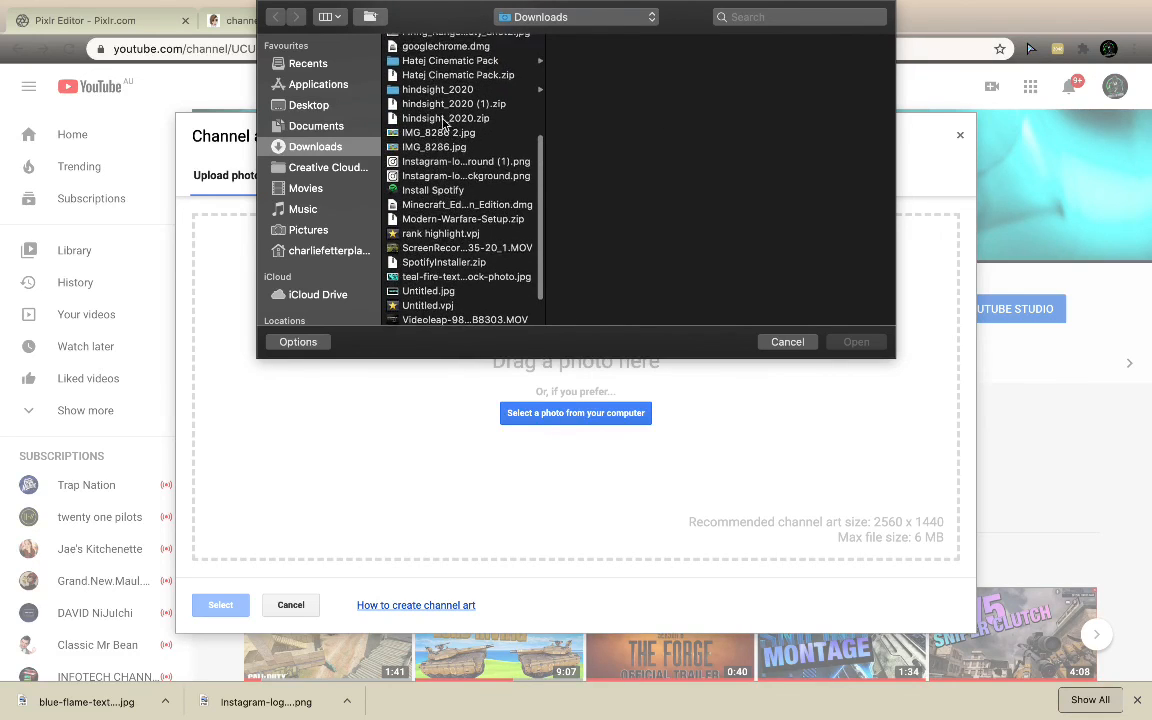
pyautogui.scroll(5, 445, 120)
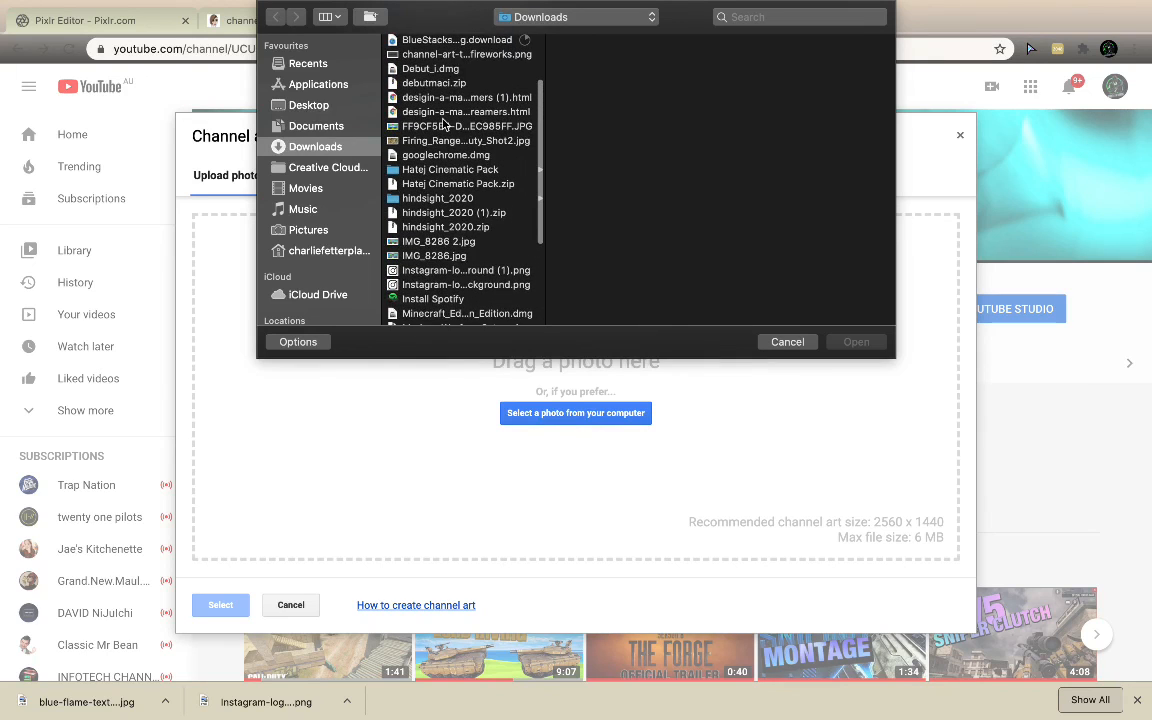
pyautogui.scroll(2, 445, 120)
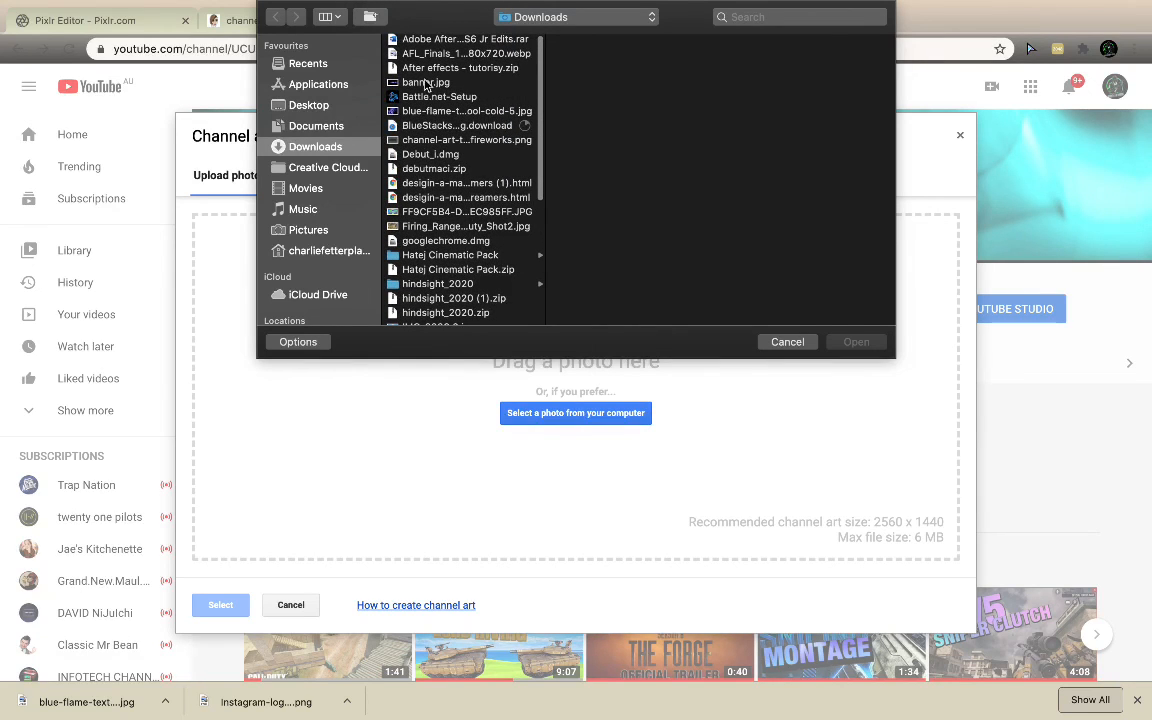
pyautogui.click(426, 84)
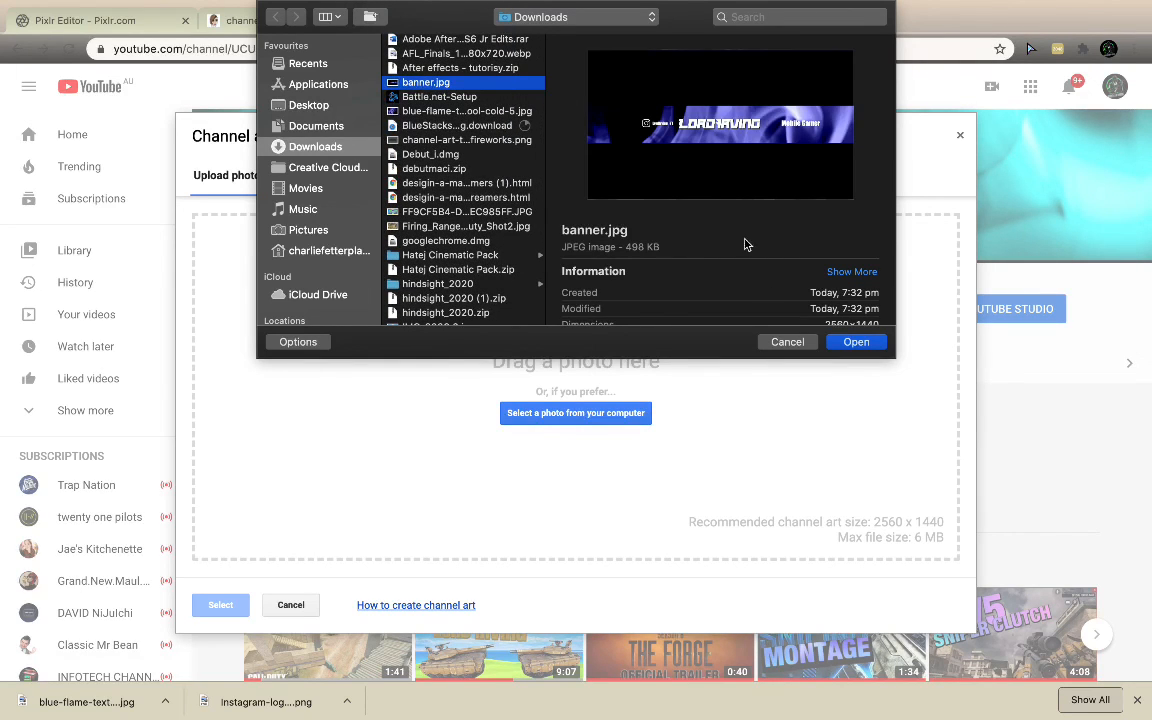
pyautogui.click(855, 343)
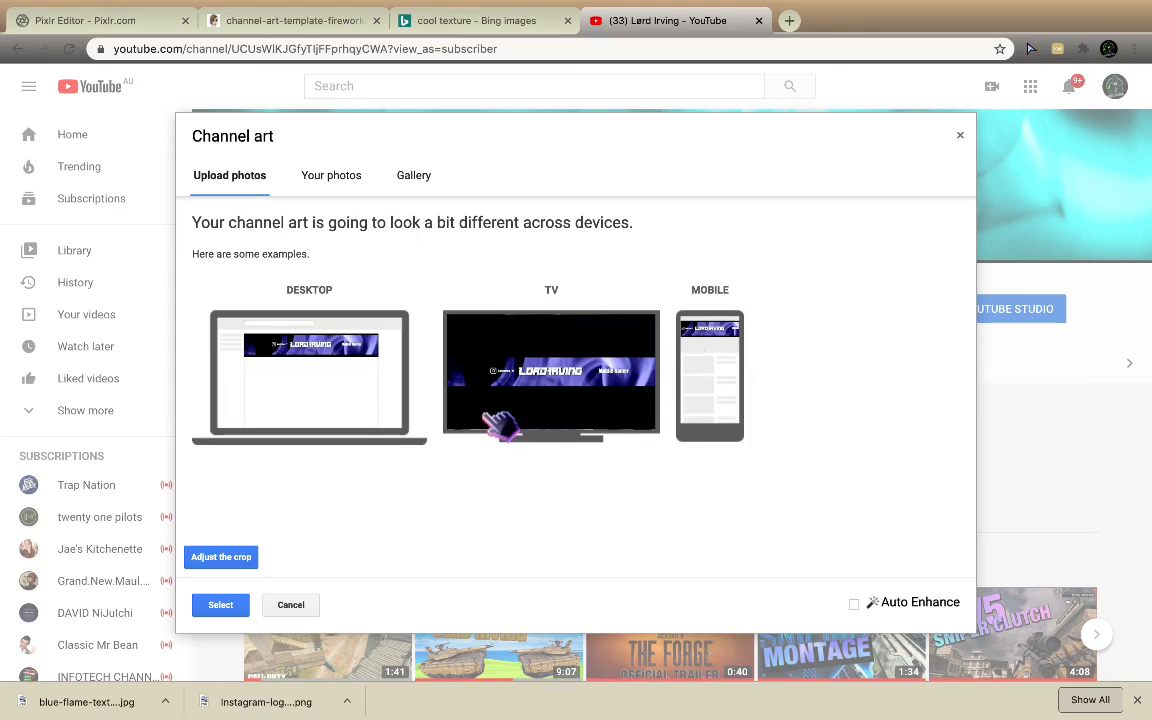
pyautogui.click(237, 600)
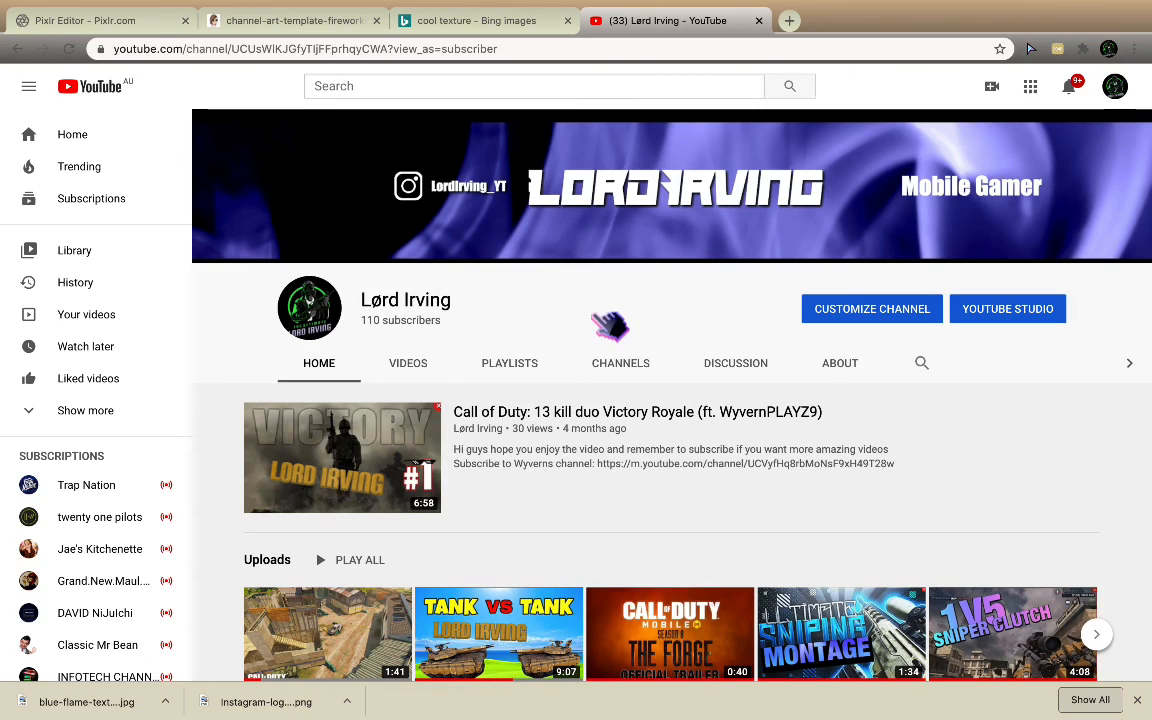
pyautogui.moveTo(787, 5)
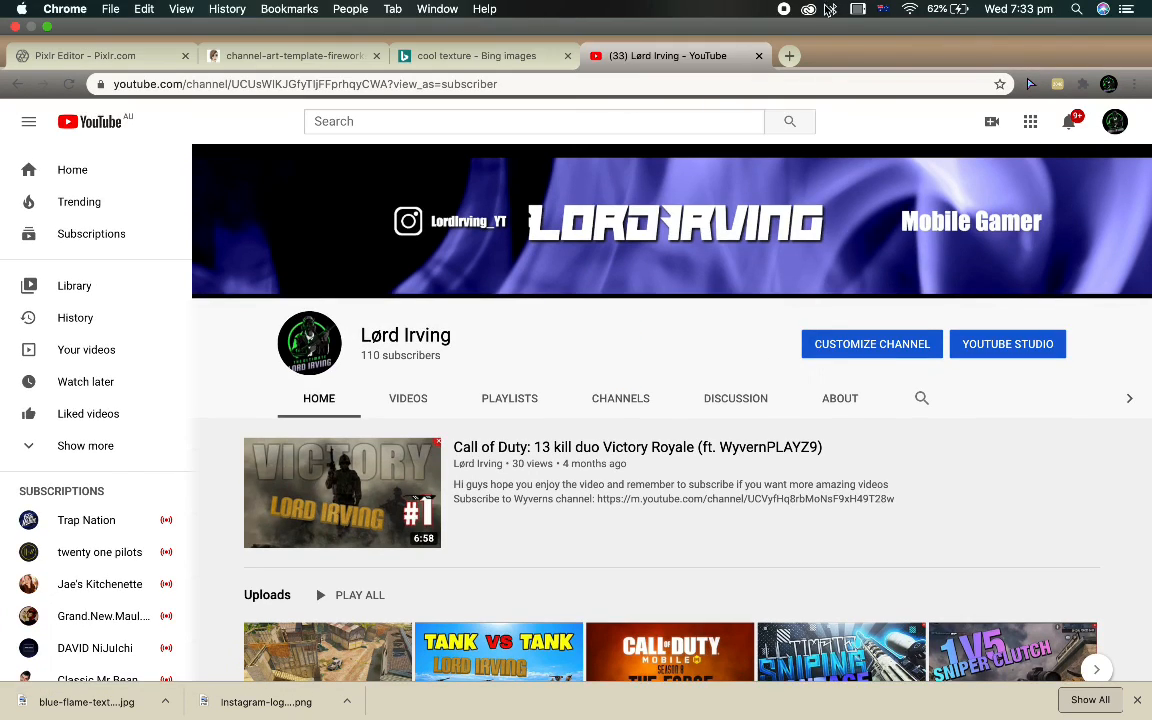